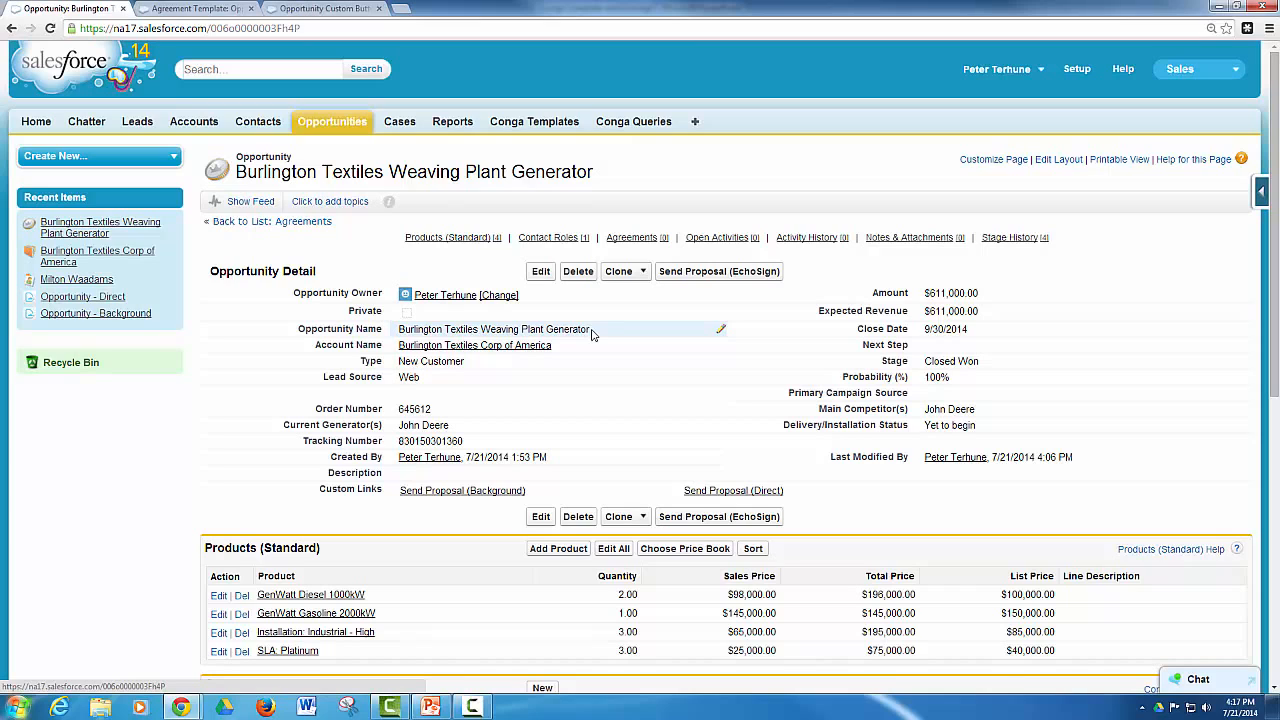
# Launch the Send Proposal (EchoSign) action from the opportunity and move the Conga Composer window toward the middle of the page
pyautogui.scroll(-1, 586, 350)
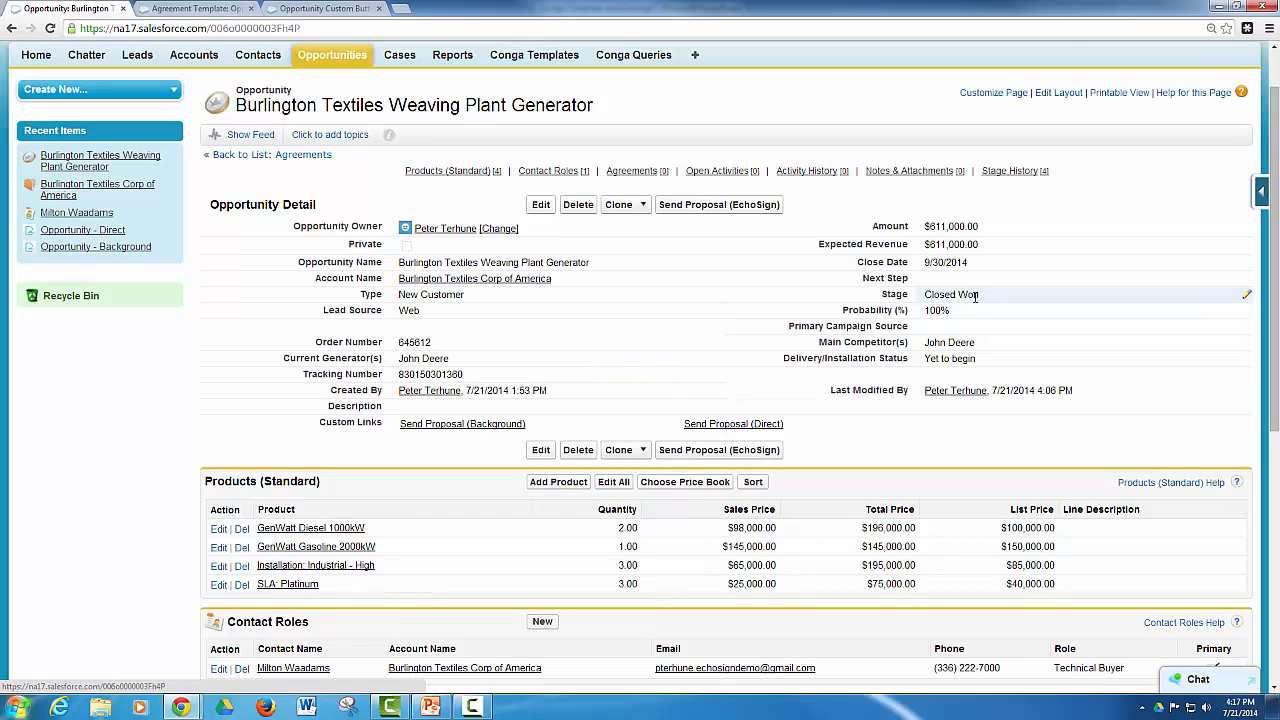
pyautogui.click(711, 208)
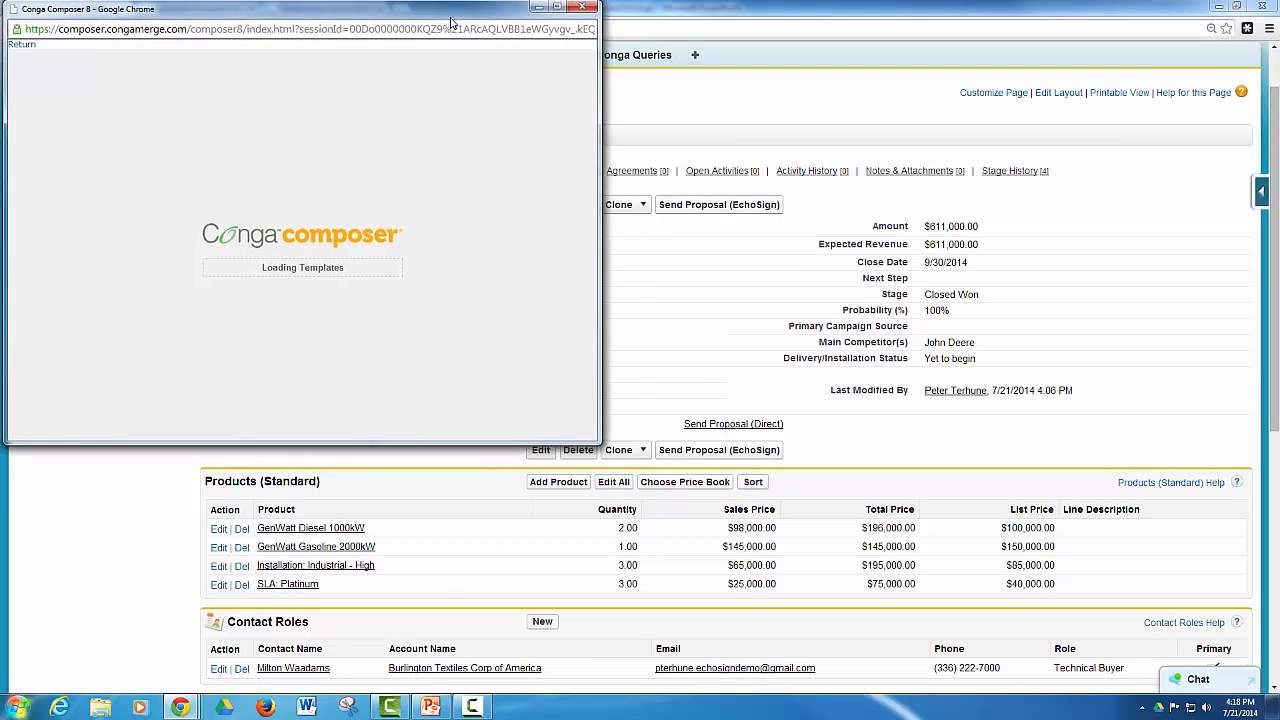
pyautogui.moveTo(446, 22); pyautogui.dragTo(610, 120)
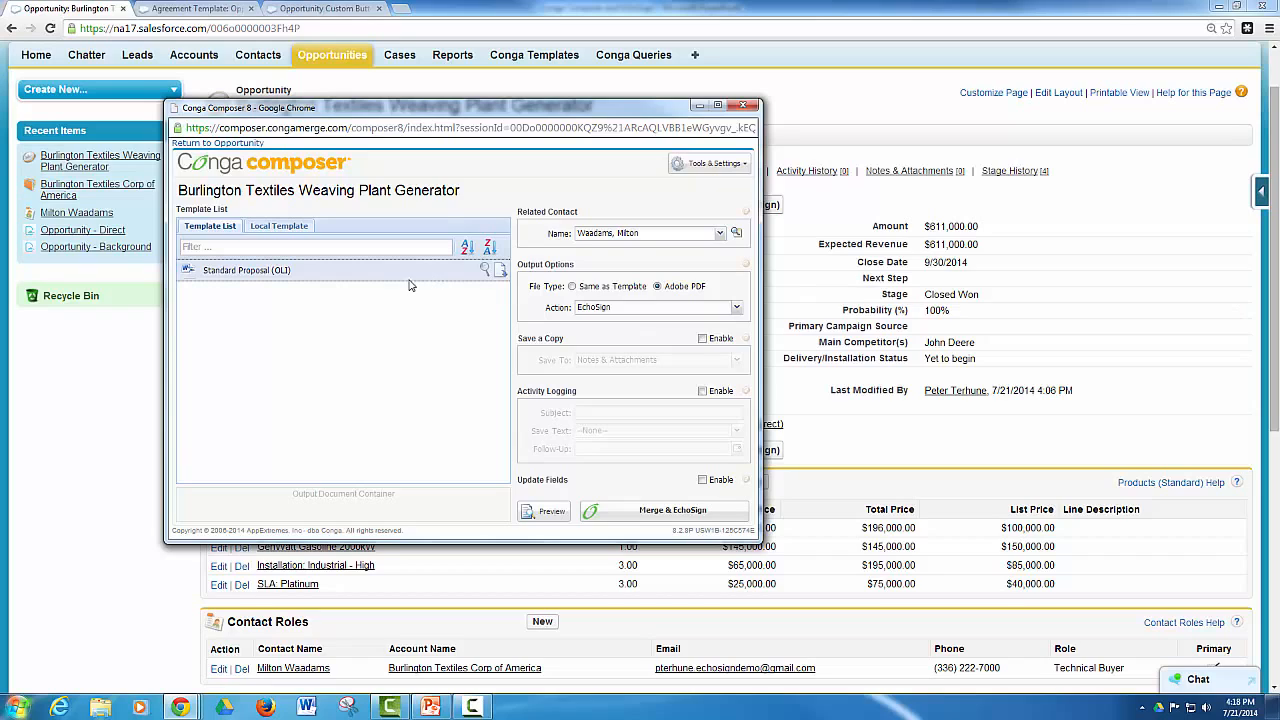
# Generate a PDF preview of the Standard Proposal (OLI) template and open the downloaded proposal file
pyautogui.moveTo(402, 279)
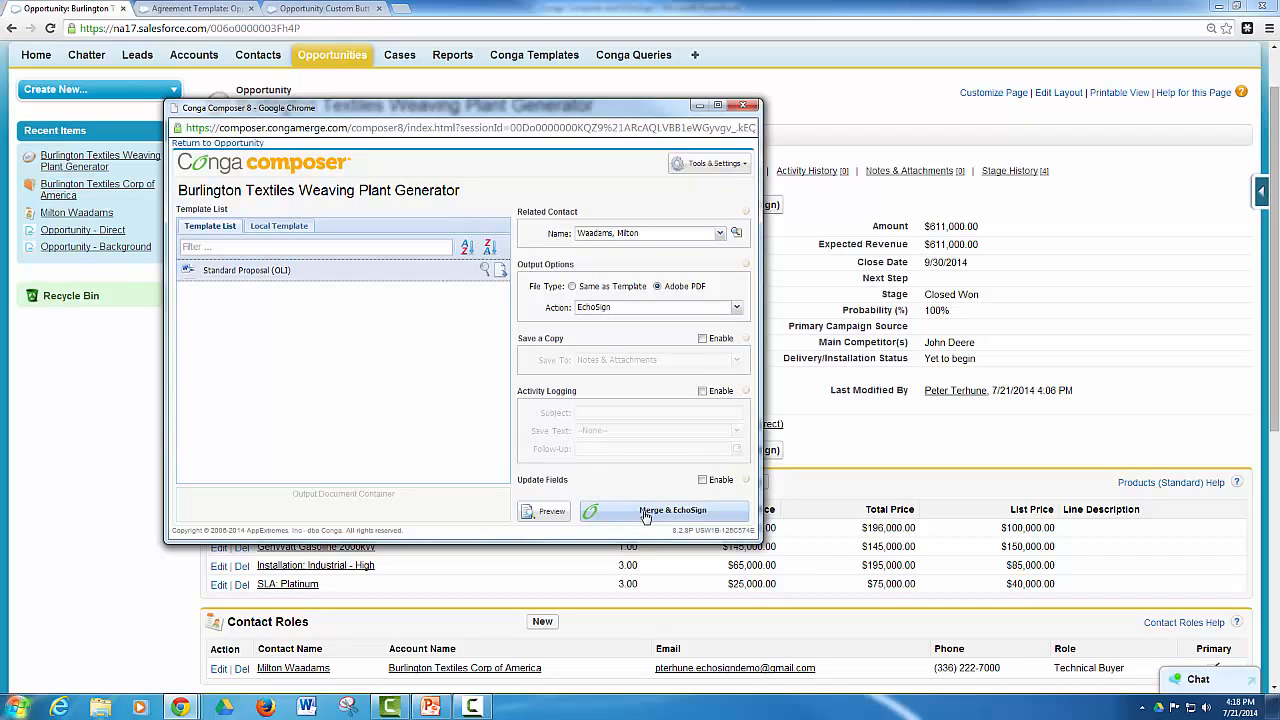
pyautogui.click(553, 513)
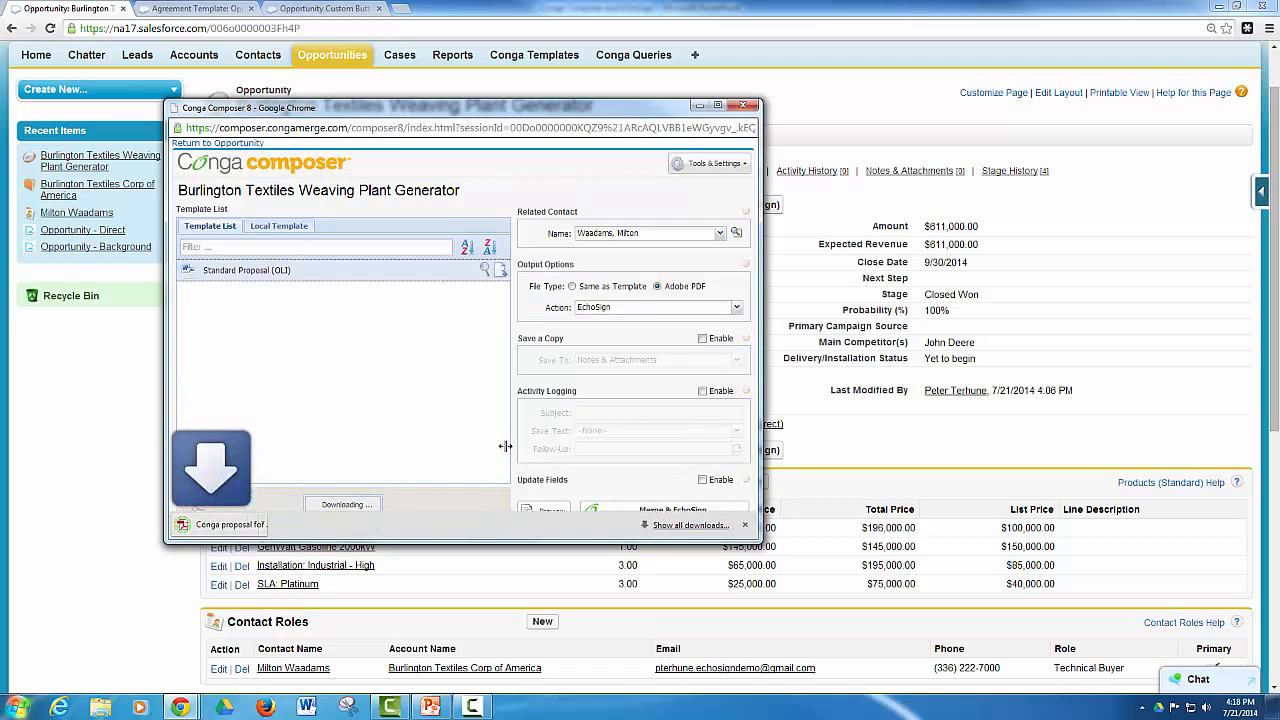
pyautogui.click(243, 528)
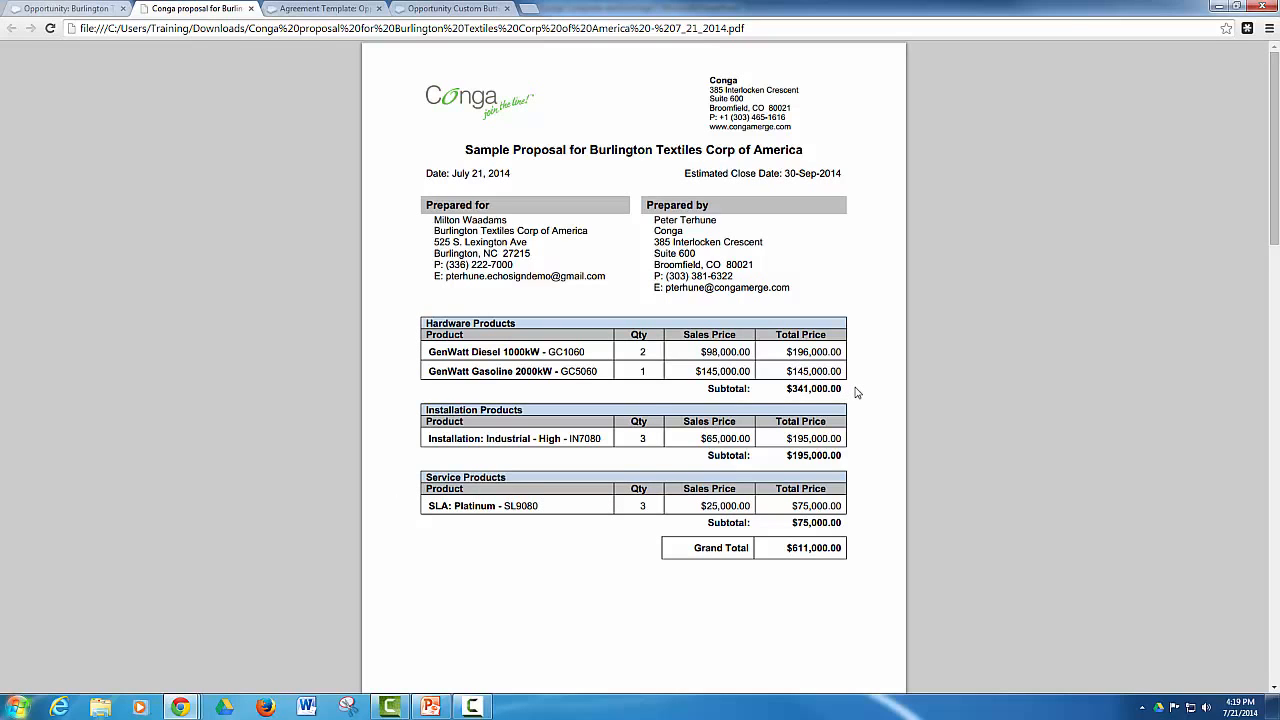
# Examine the proposal's product tables and the EchoSign signature tag in the Conga signature block on page 2
pyautogui.scroll(-6, 856, 393)
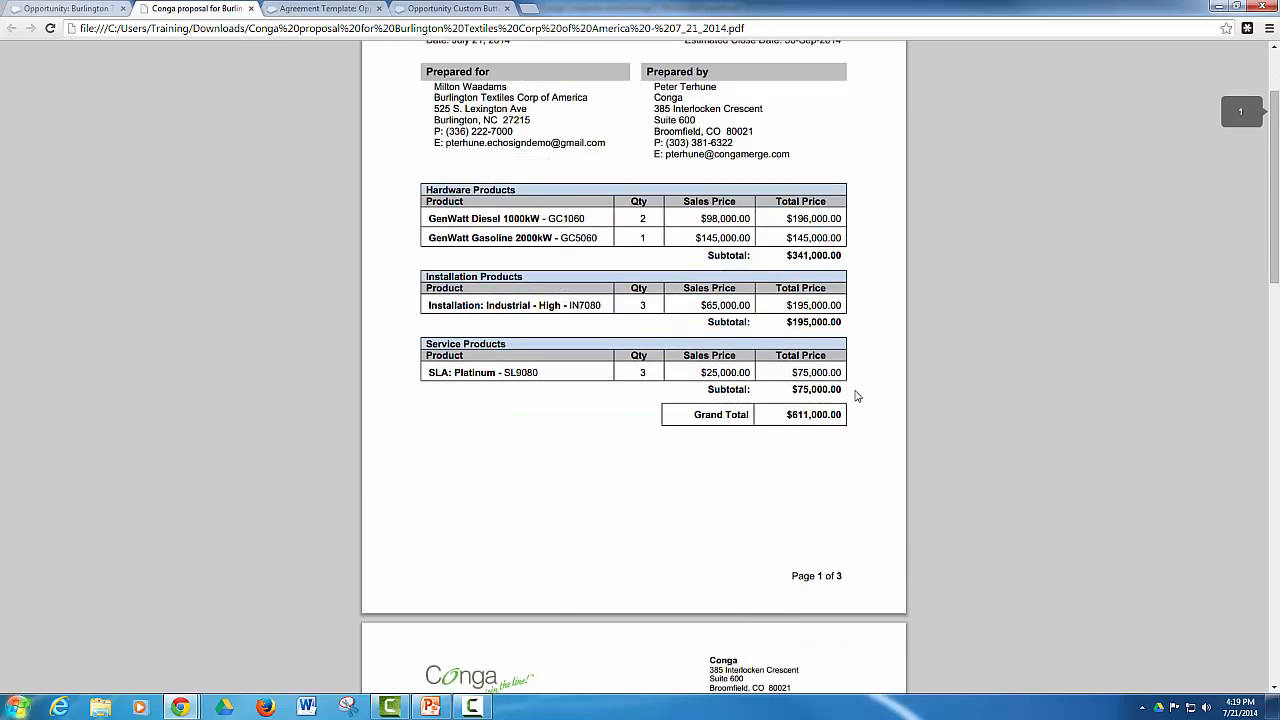
pyautogui.scroll(-1, 850, 405)
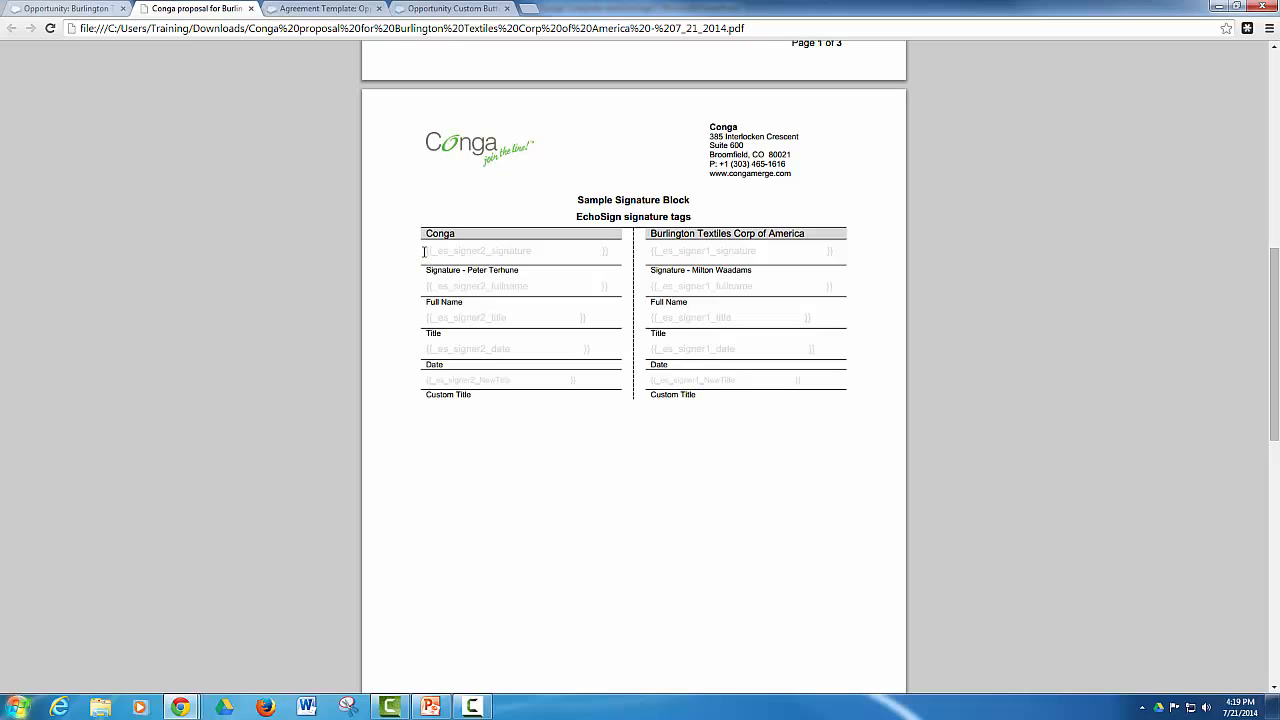
pyautogui.moveTo(424, 251); pyautogui.dragTo(593, 245)
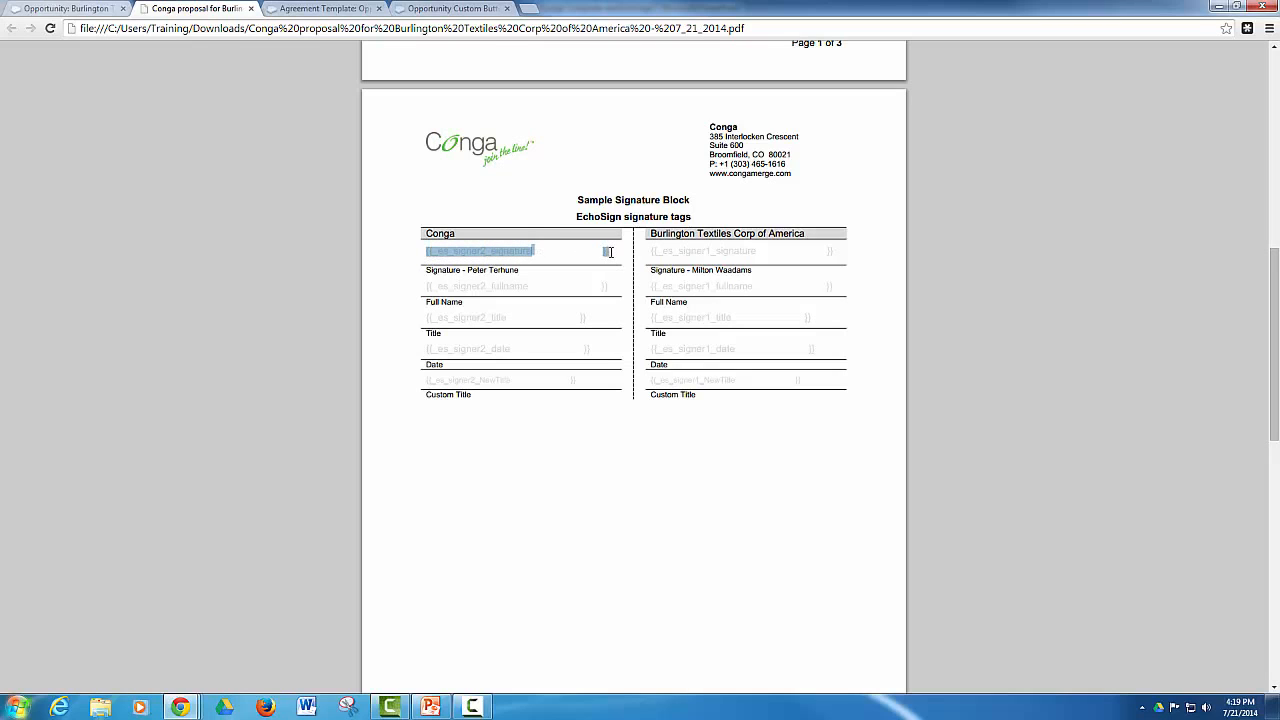
pyautogui.click(604, 256)
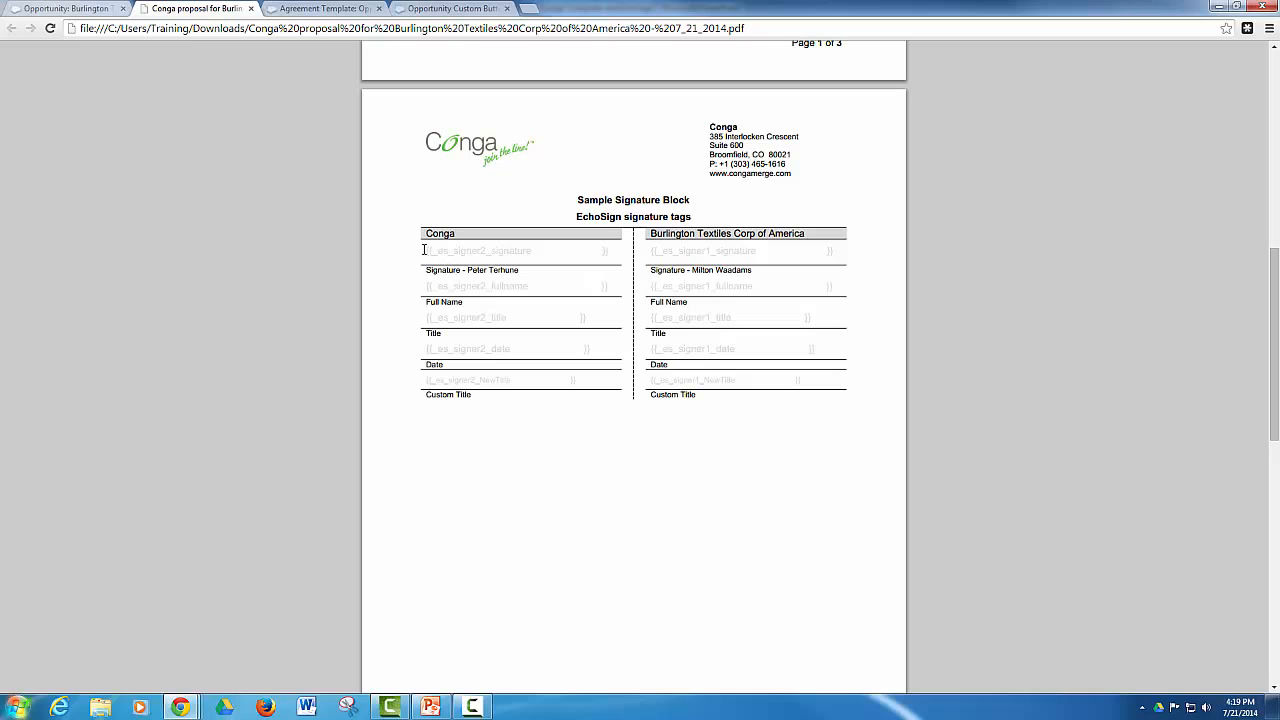
pyautogui.moveTo(427, 251); pyautogui.dragTo(636, 252)
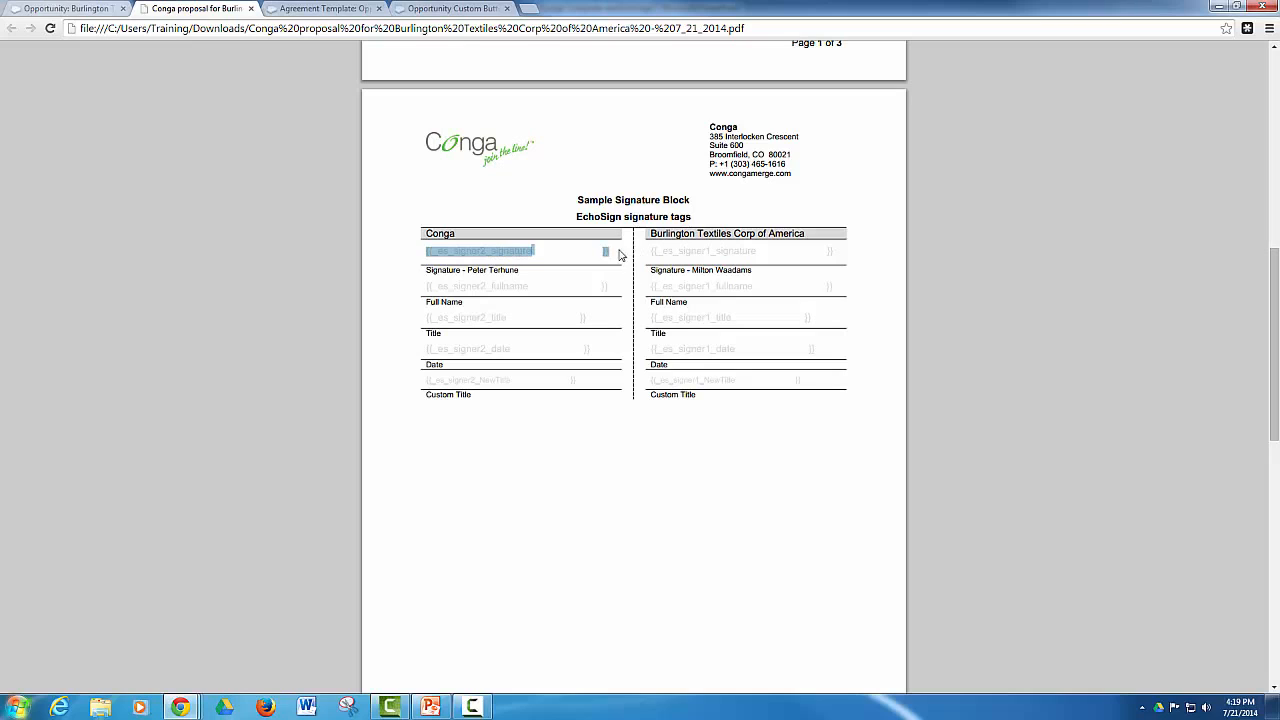
pyautogui.click(618, 249)
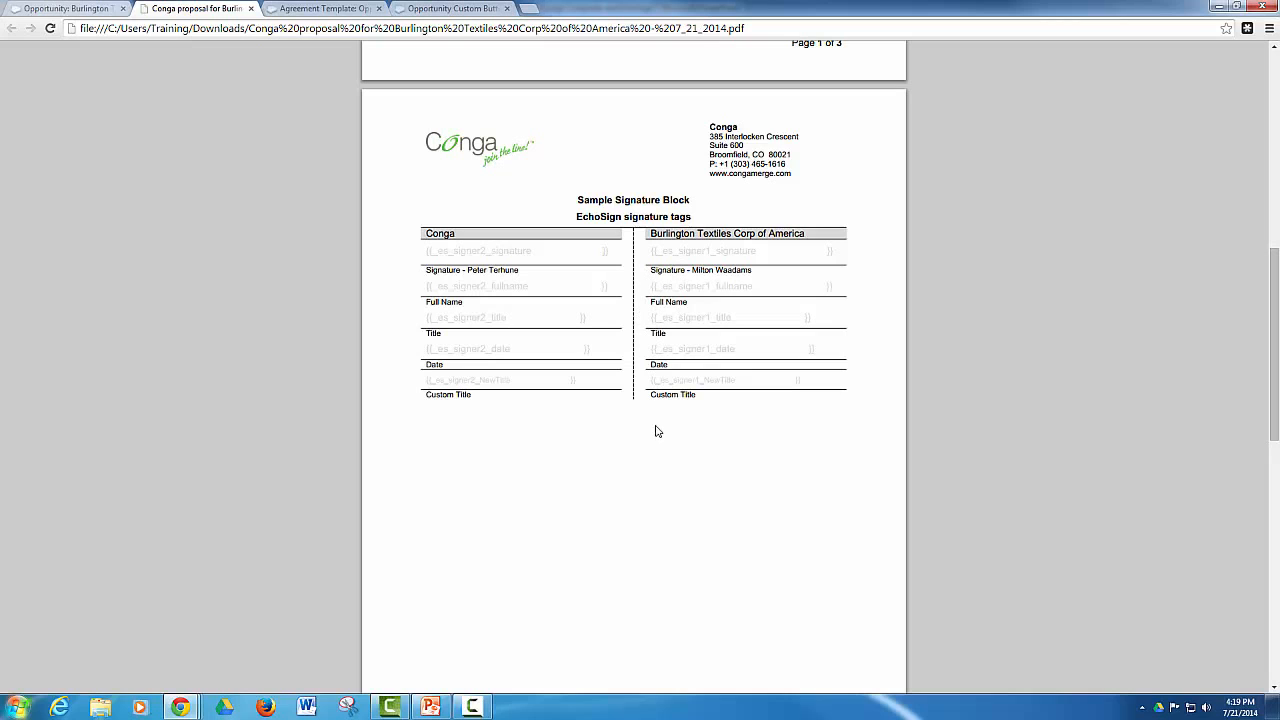
# Examine the initials tag under the Proposal Terms & Conditions and close the proposal preview
pyautogui.scroll(-8, 557, 438)
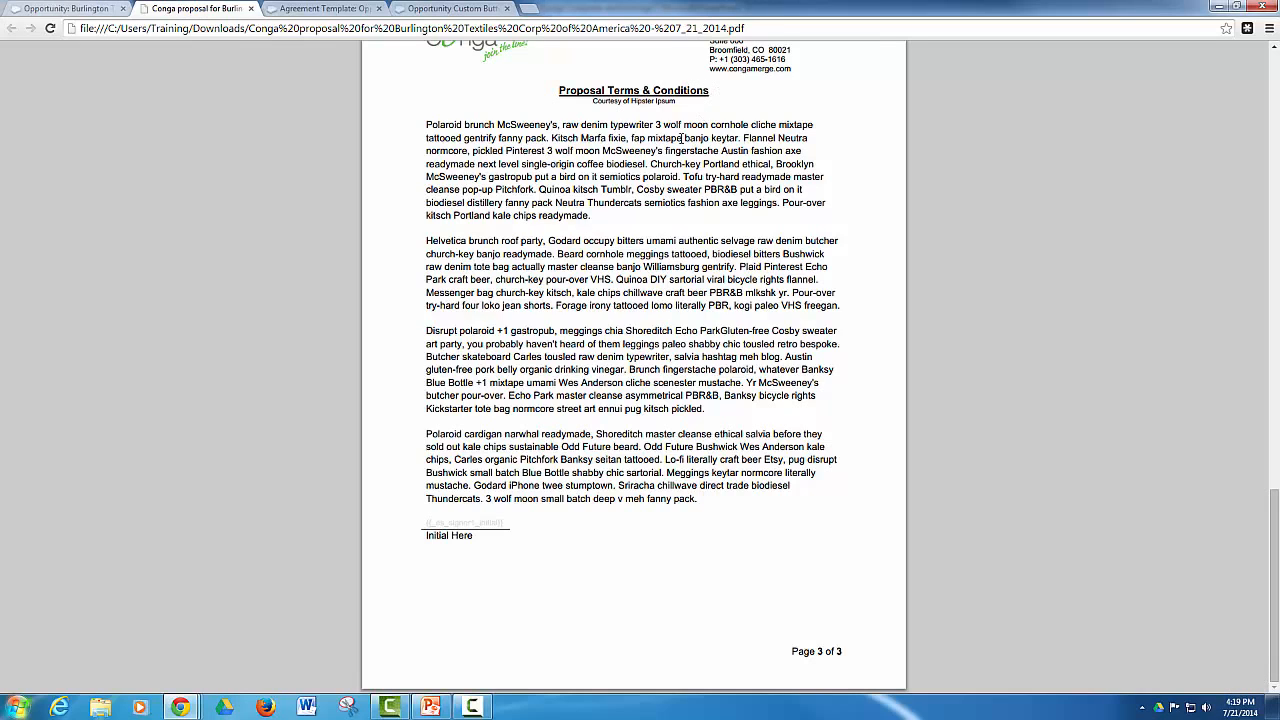
pyautogui.moveTo(424, 523); pyautogui.dragTo(509, 522)
pyautogui.click(510, 522)
pyautogui.scroll(3, 478, 345)
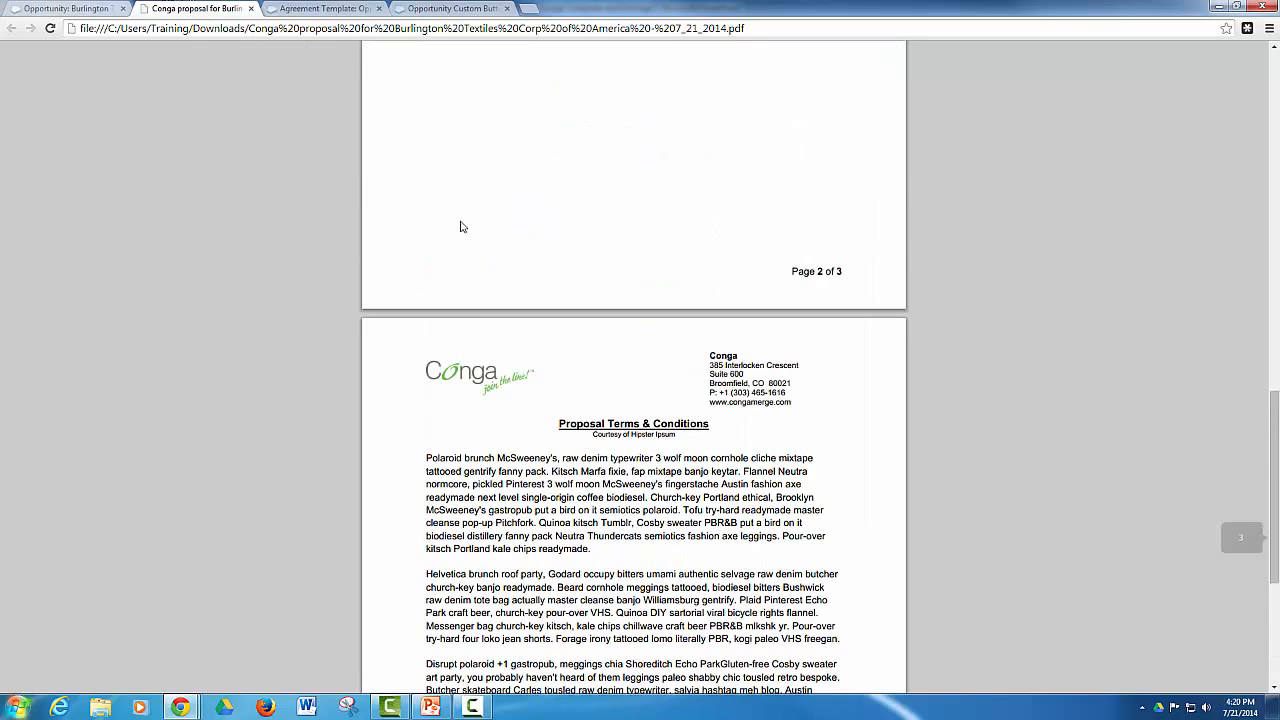
pyautogui.click(251, 8)
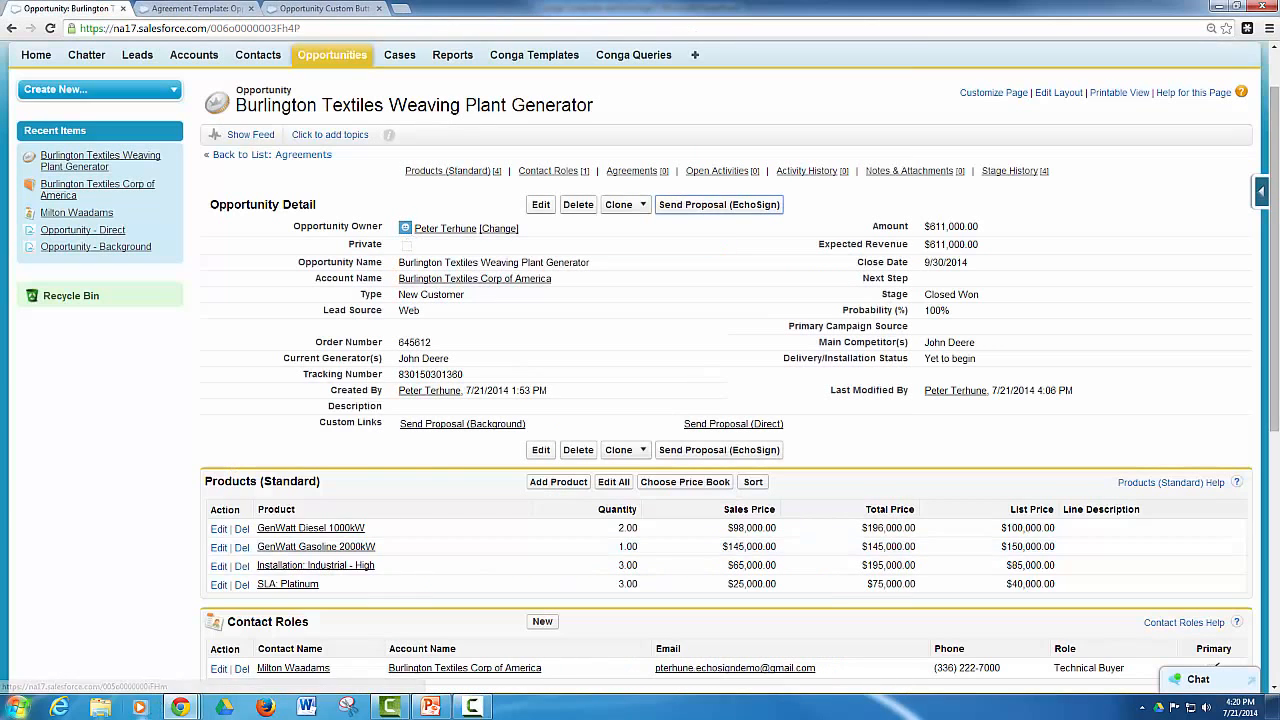
# Return to the Conga Composer window and merge the proposal into an EchoSign agreement
pyautogui.moveTo(180, 707)
pyautogui.click(358, 633)
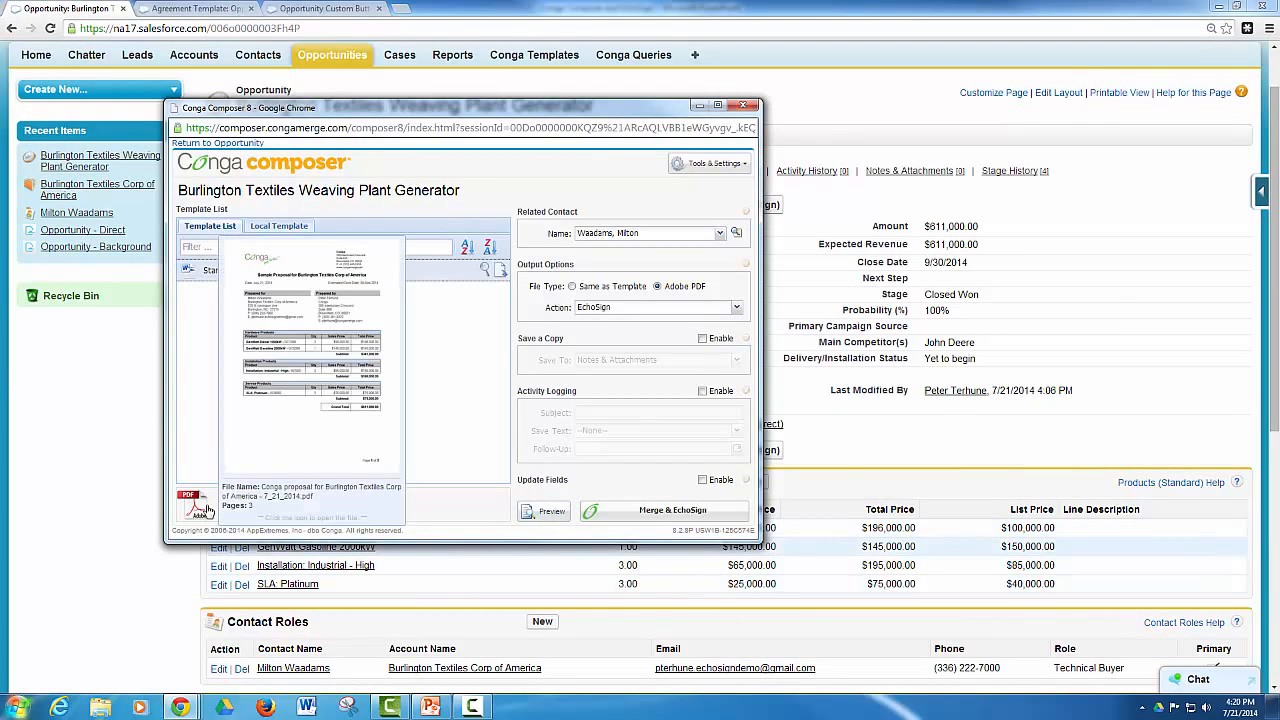
pyautogui.click(686, 515)
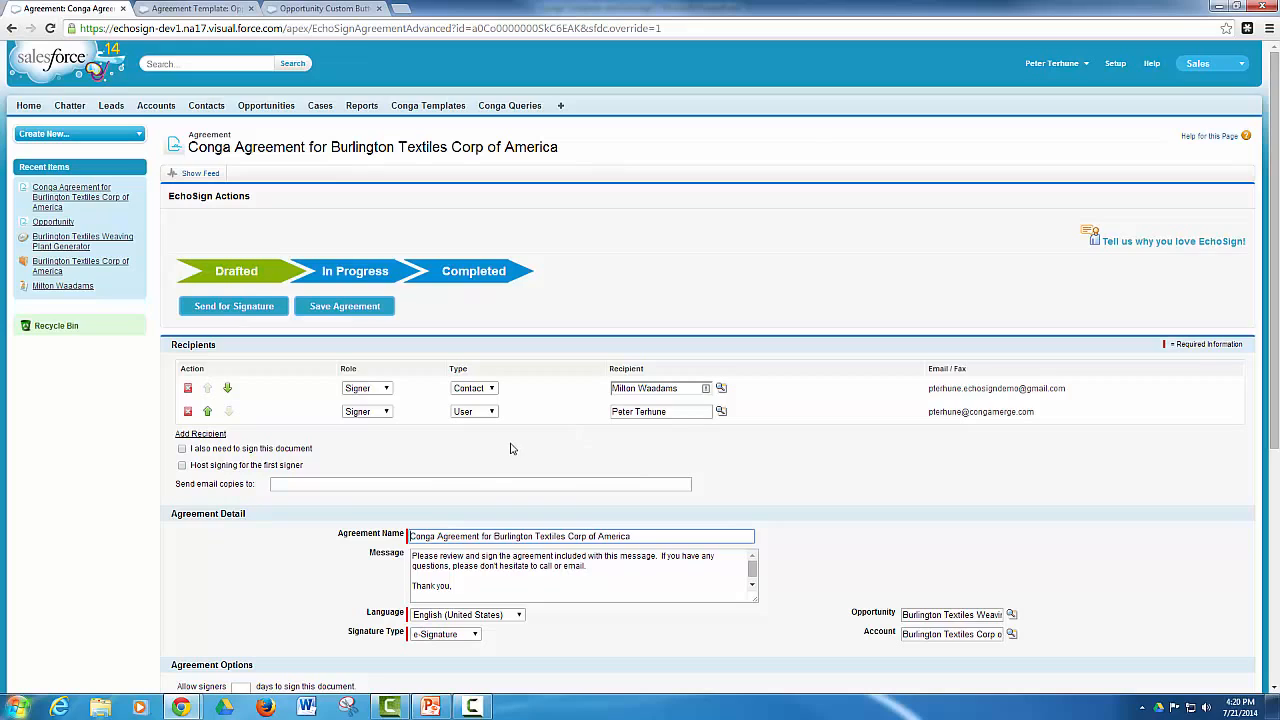
# Review the agreement's recipients and details, and set the signing reminder to Every Day, Until Signed
pyautogui.click(613, 392)
pyautogui.scroll(-3, 815, 428)
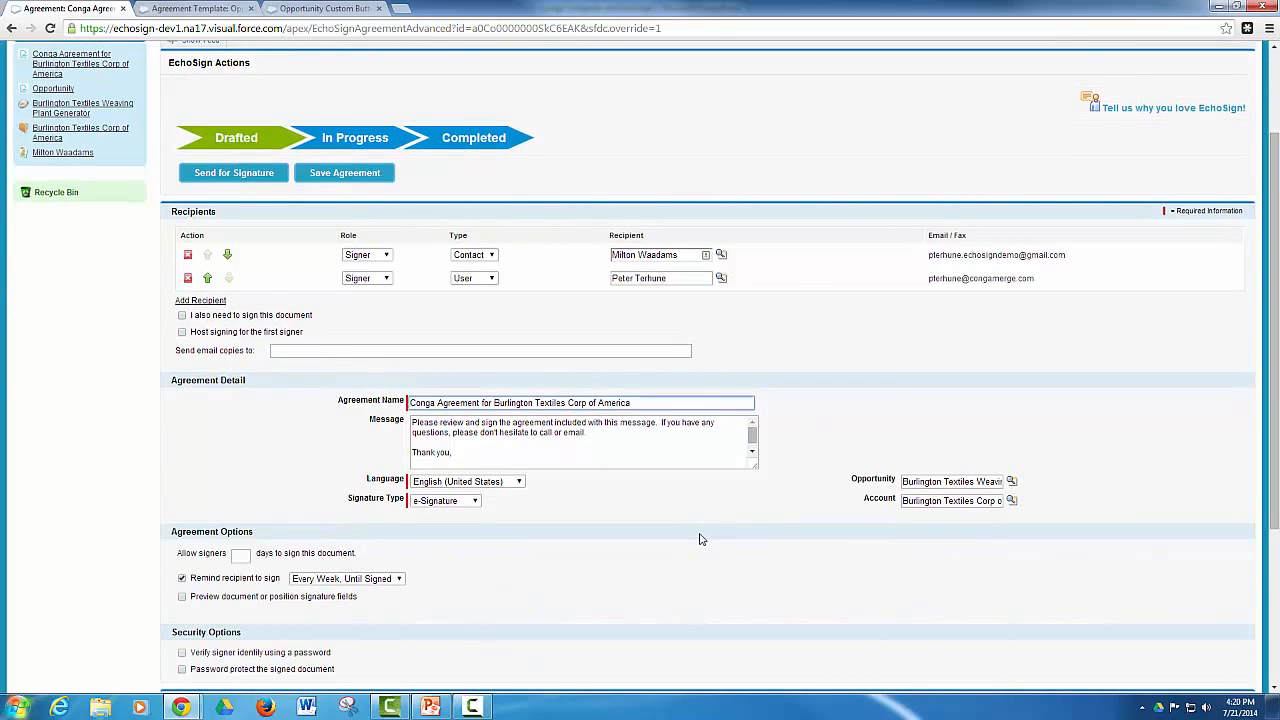
pyautogui.scroll(-1, 702, 530)
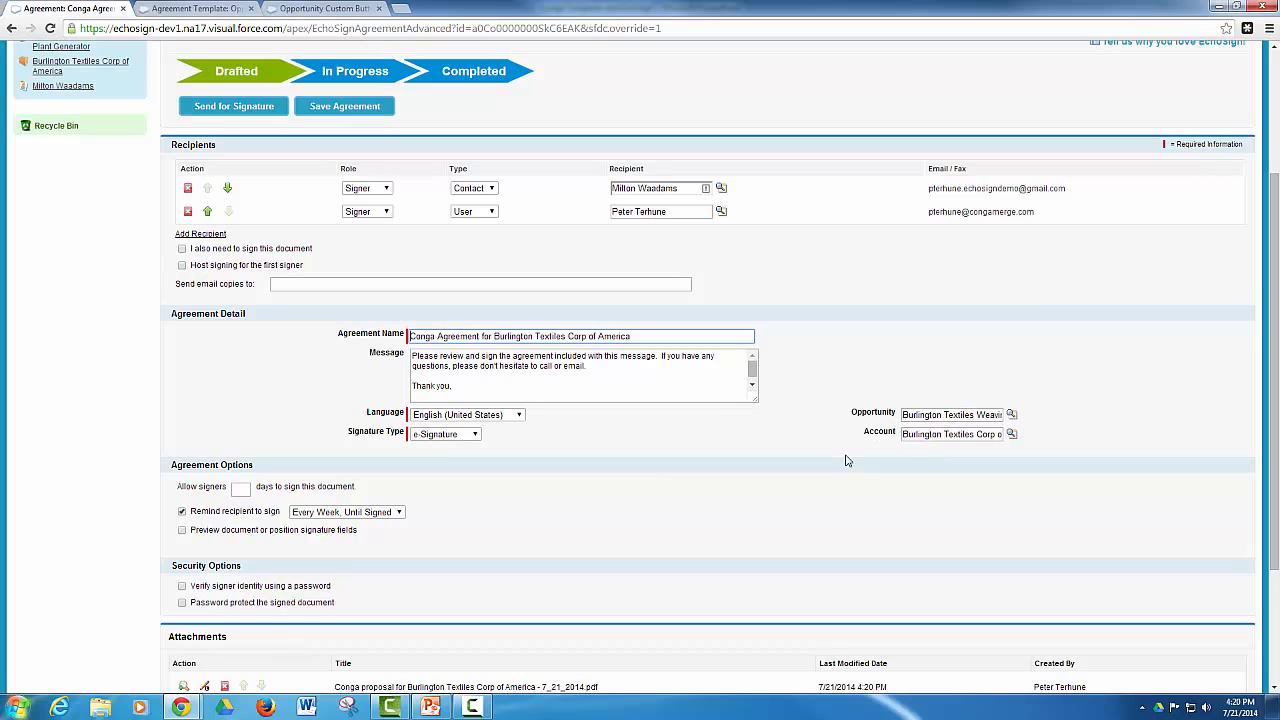
pyautogui.scroll(-1, 835, 475)
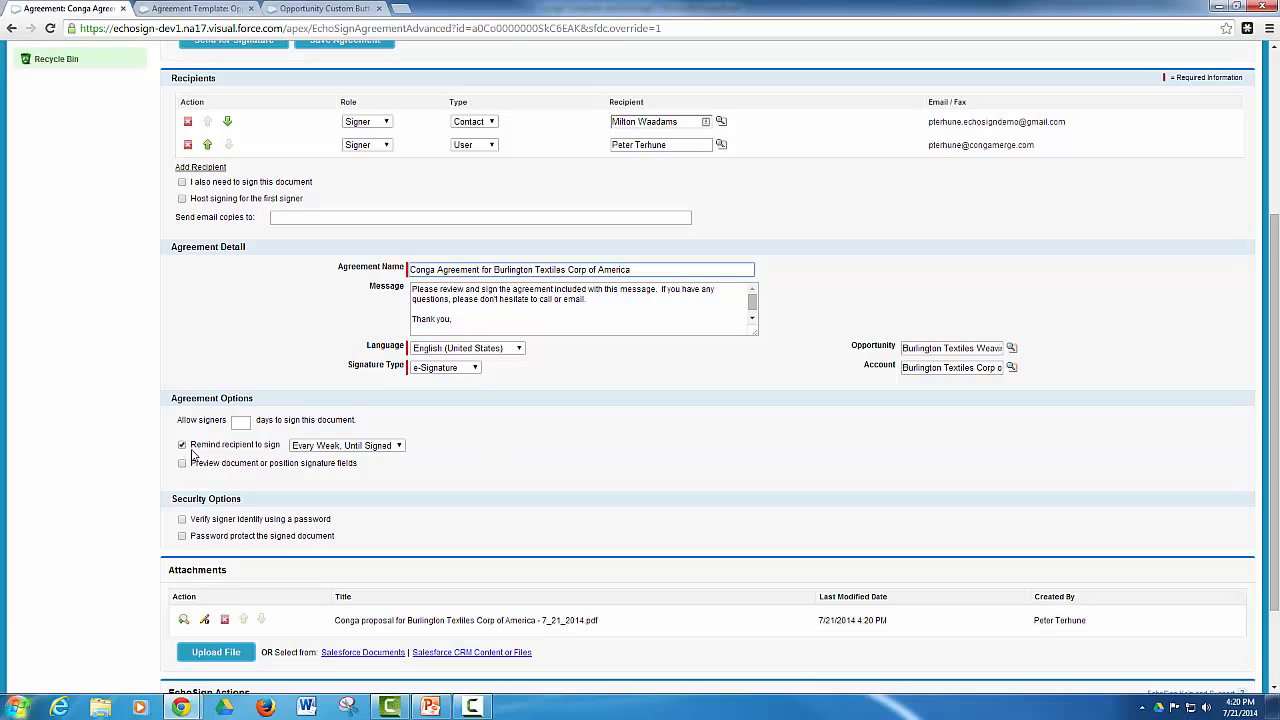
pyautogui.click(316, 446)
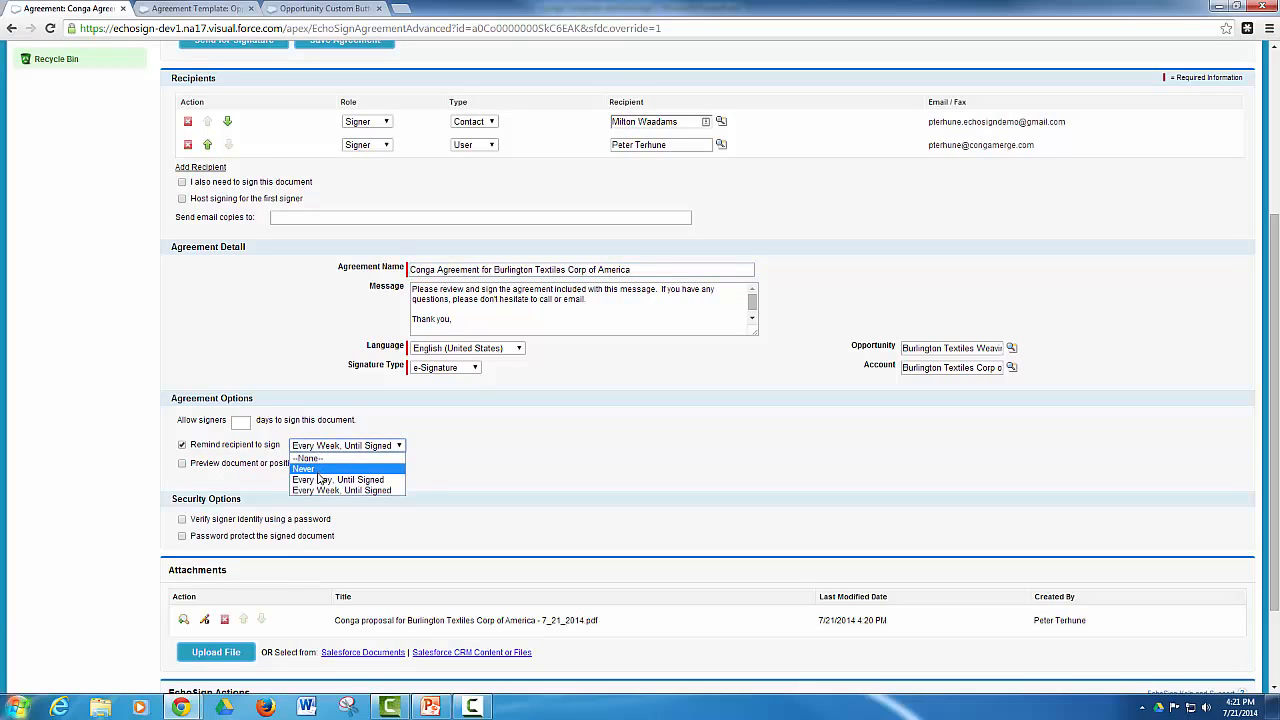
pyautogui.click(322, 479)
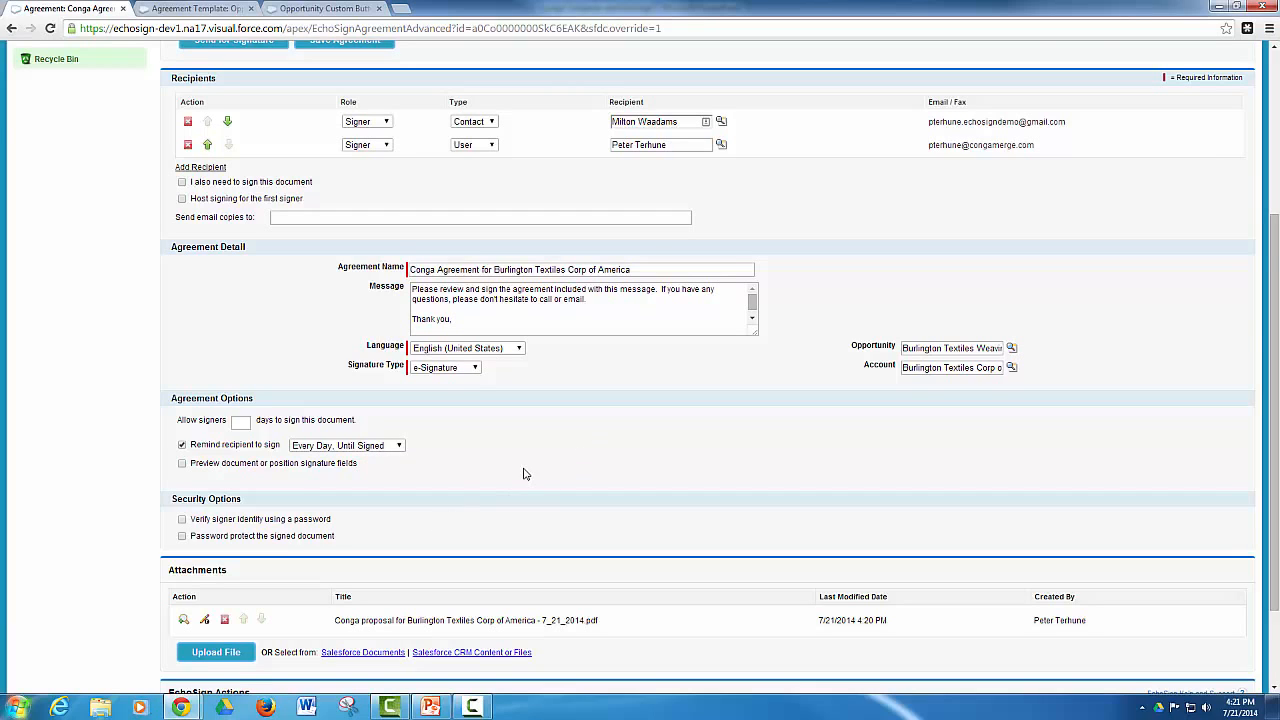
# View the proposal PDF attached to the agreement and close it again
pyautogui.scroll(-1, 523, 471)
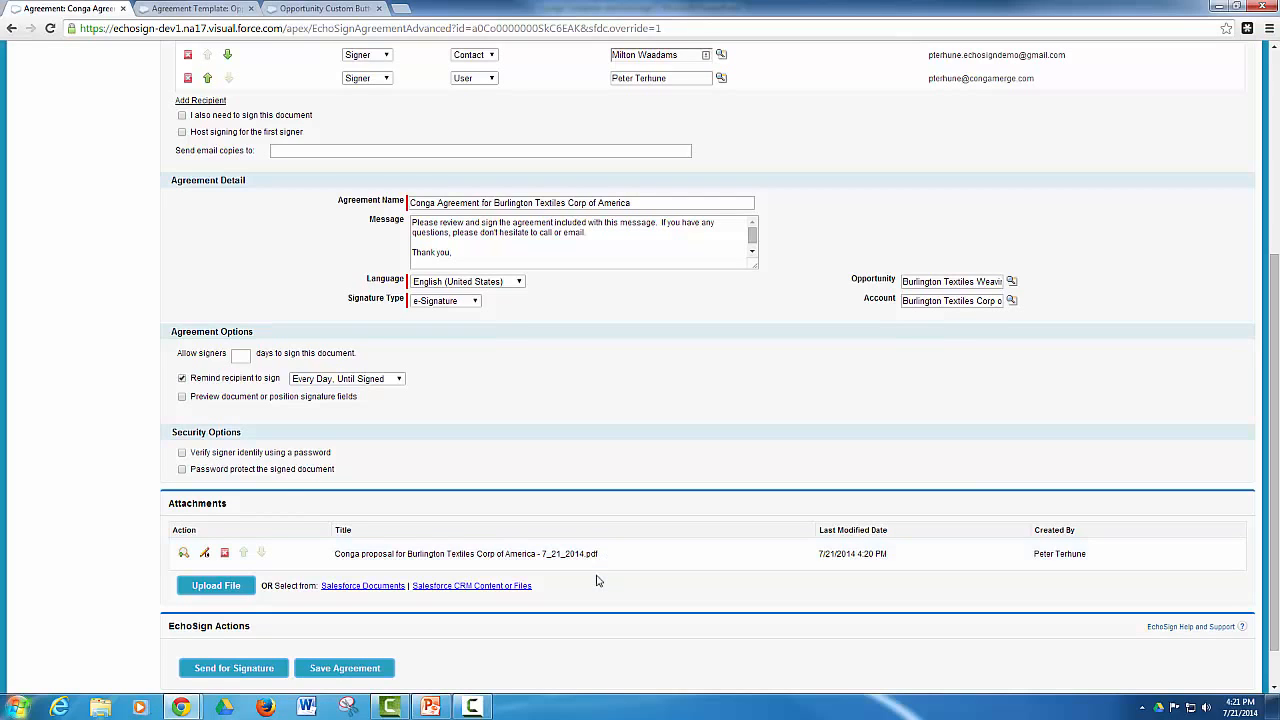
pyautogui.click(184, 554)
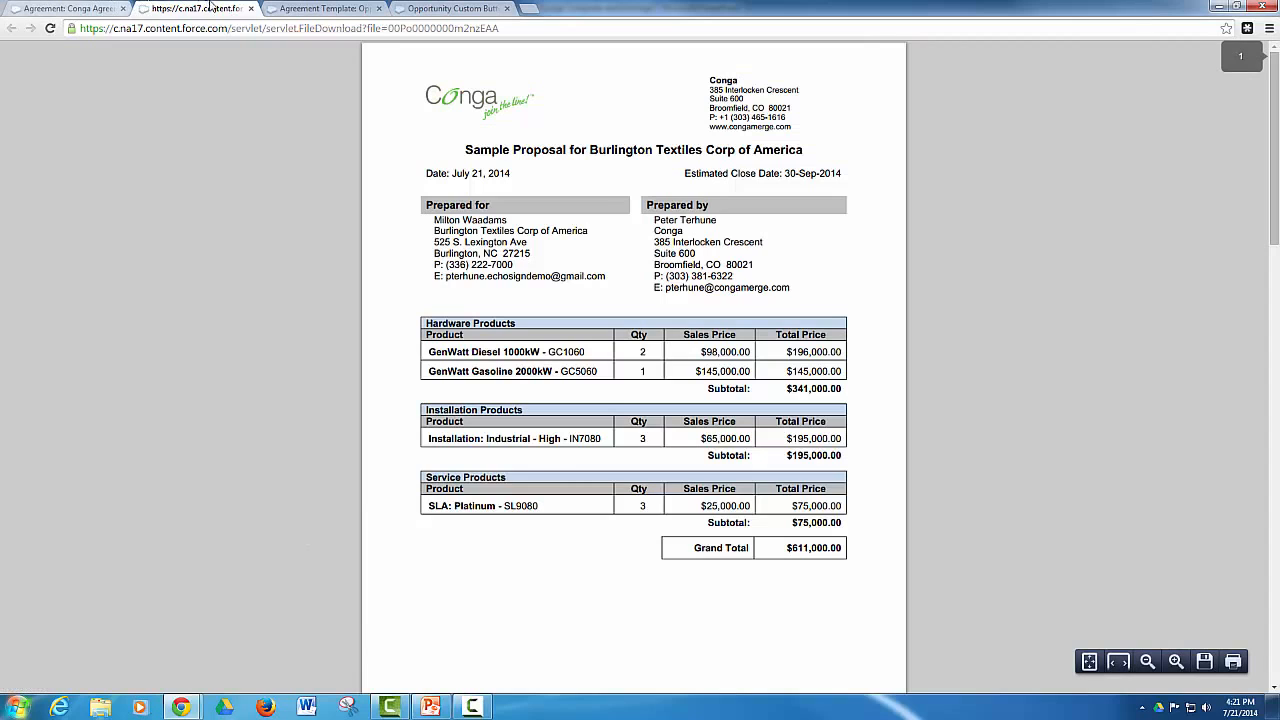
pyautogui.click(251, 8)
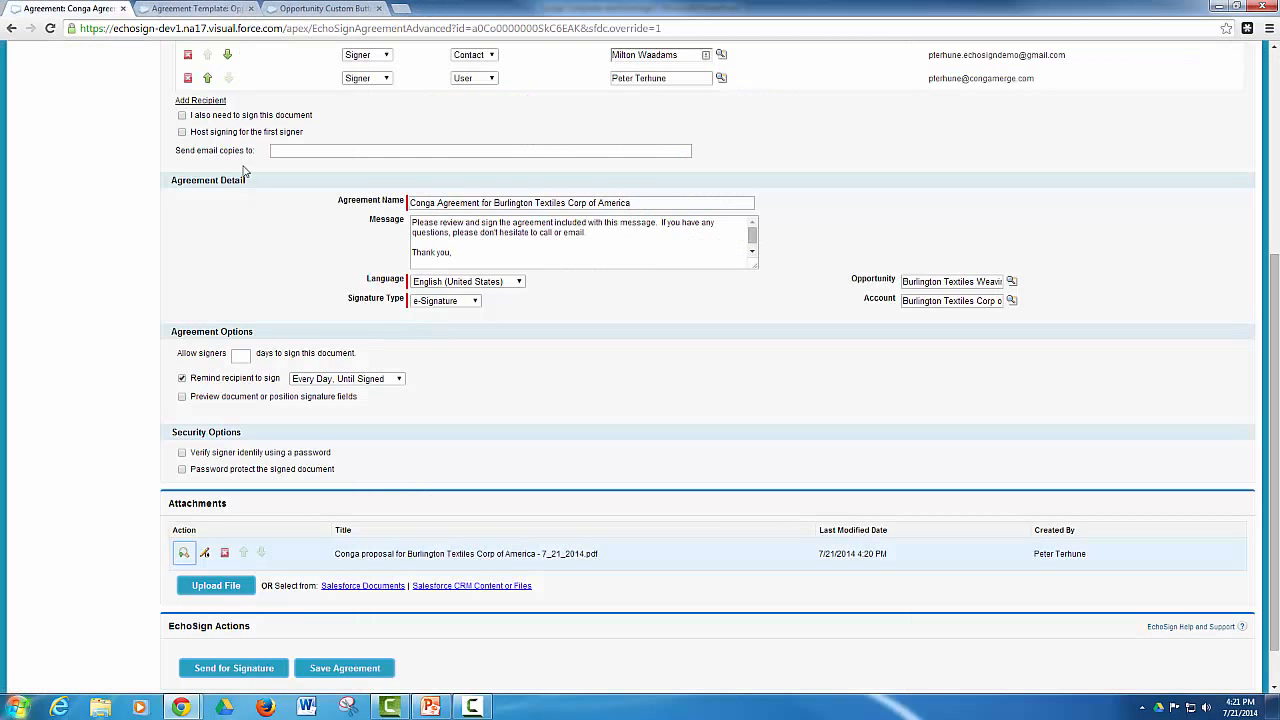
# Send the Burlington Textiles agreement for signature and close the confirmation dialog
pyautogui.click(244, 670)
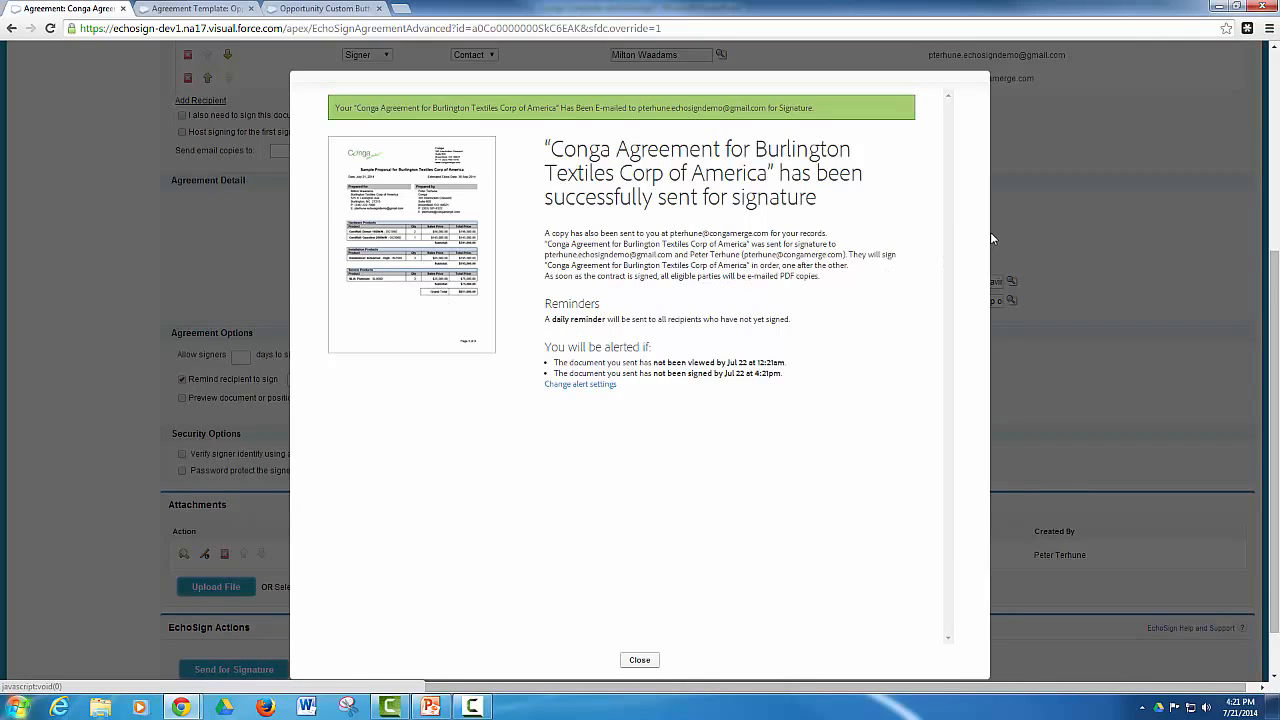
pyautogui.scroll(-1, 992, 260)
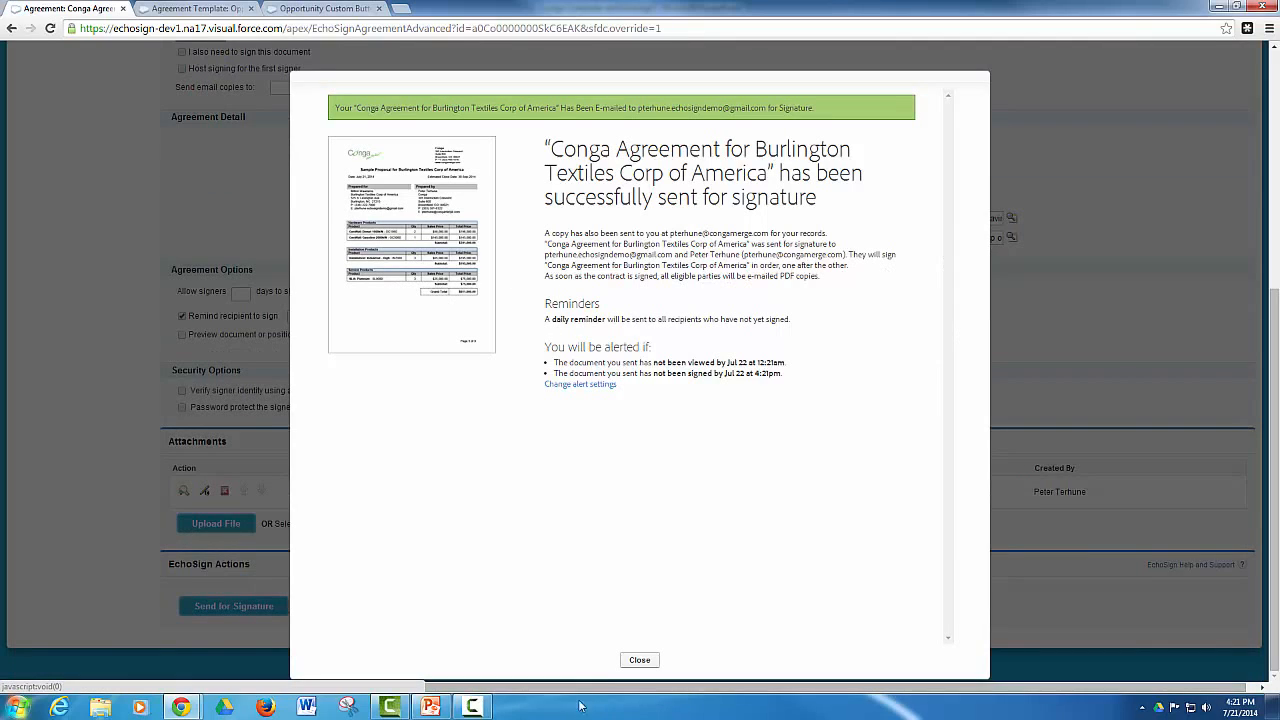
pyautogui.click(637, 661)
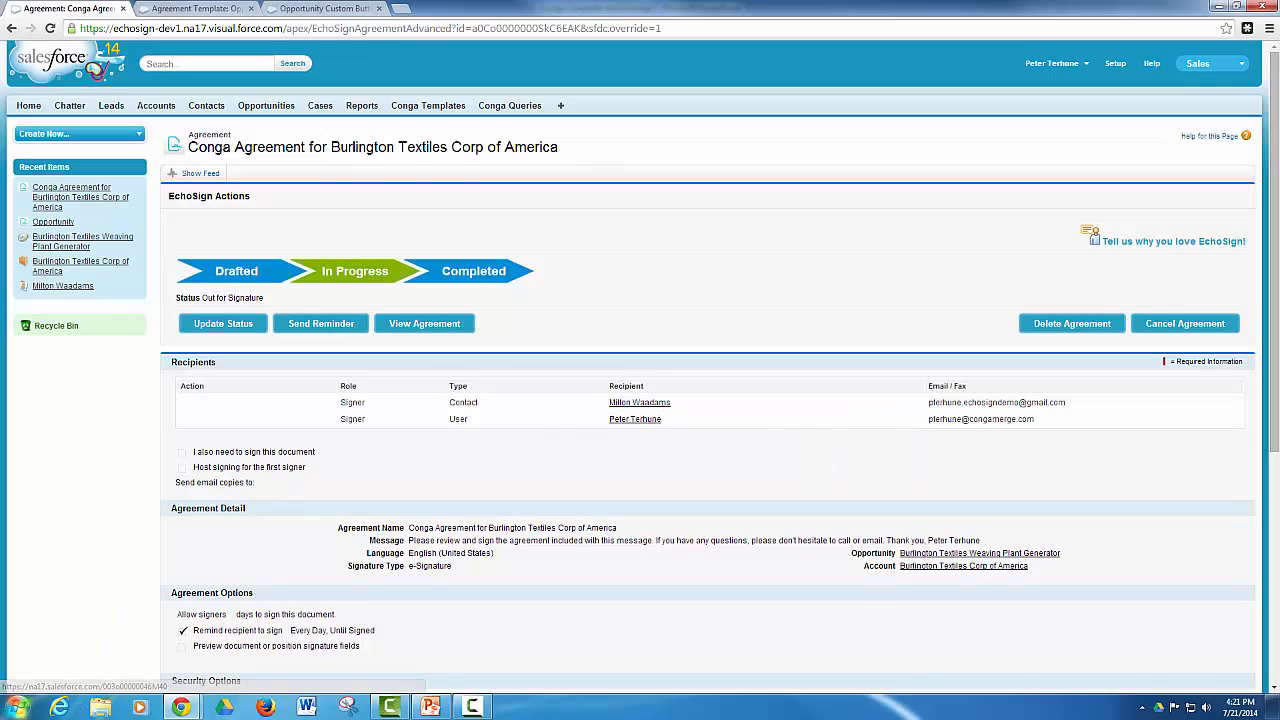
# Switch to the Gmail inbox, open the "Please e-sign Conga Agreement" message and follow its review and e-sign link
pyautogui.moveTo(178, 706)
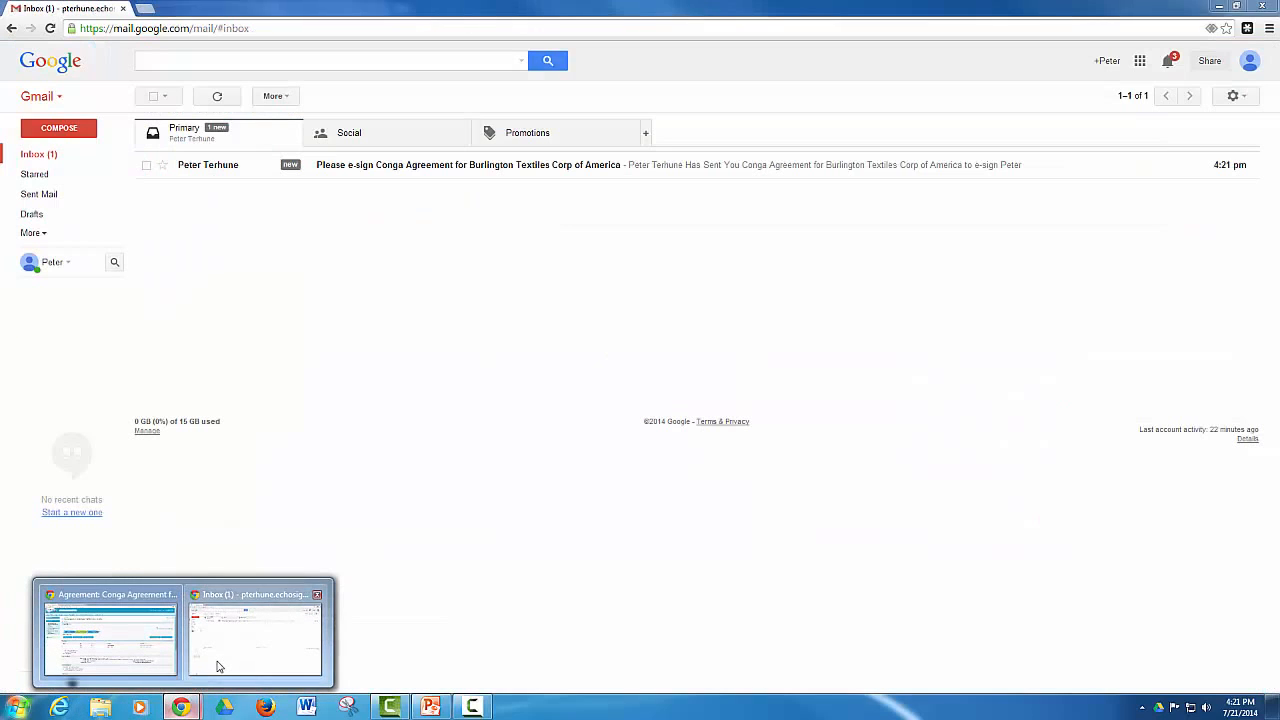
pyautogui.click(251, 632)
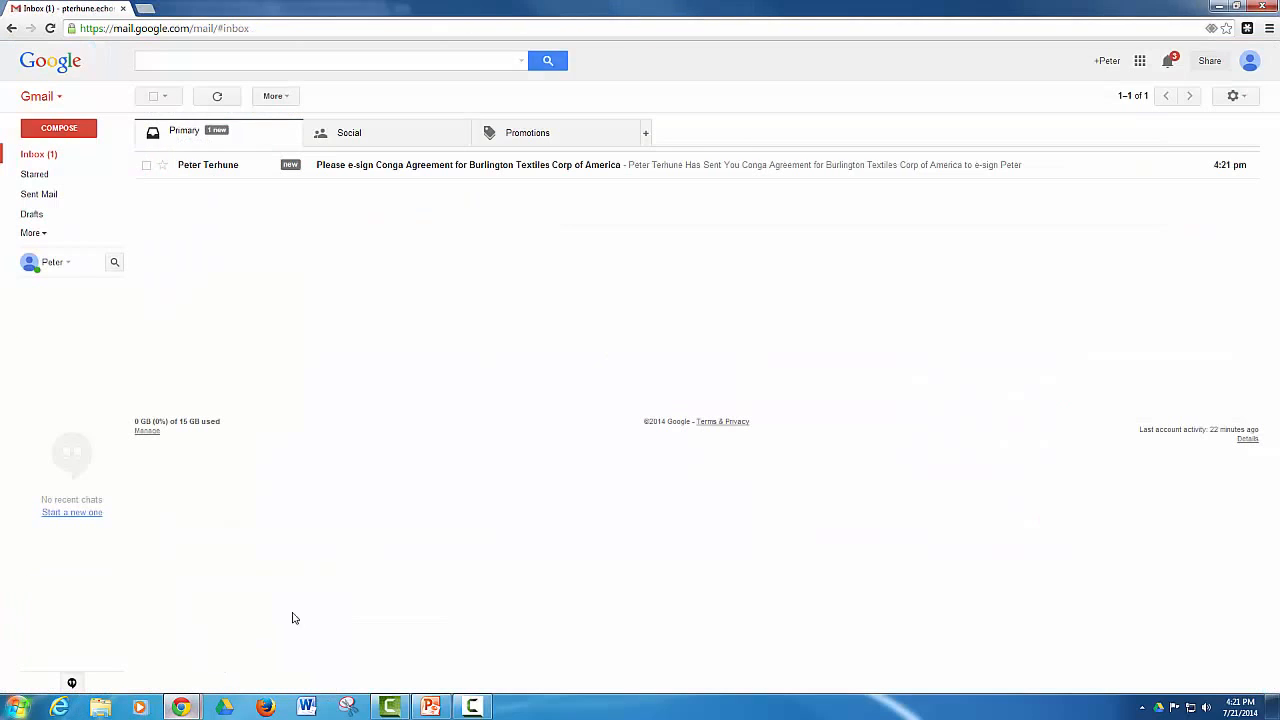
pyautogui.click(232, 166)
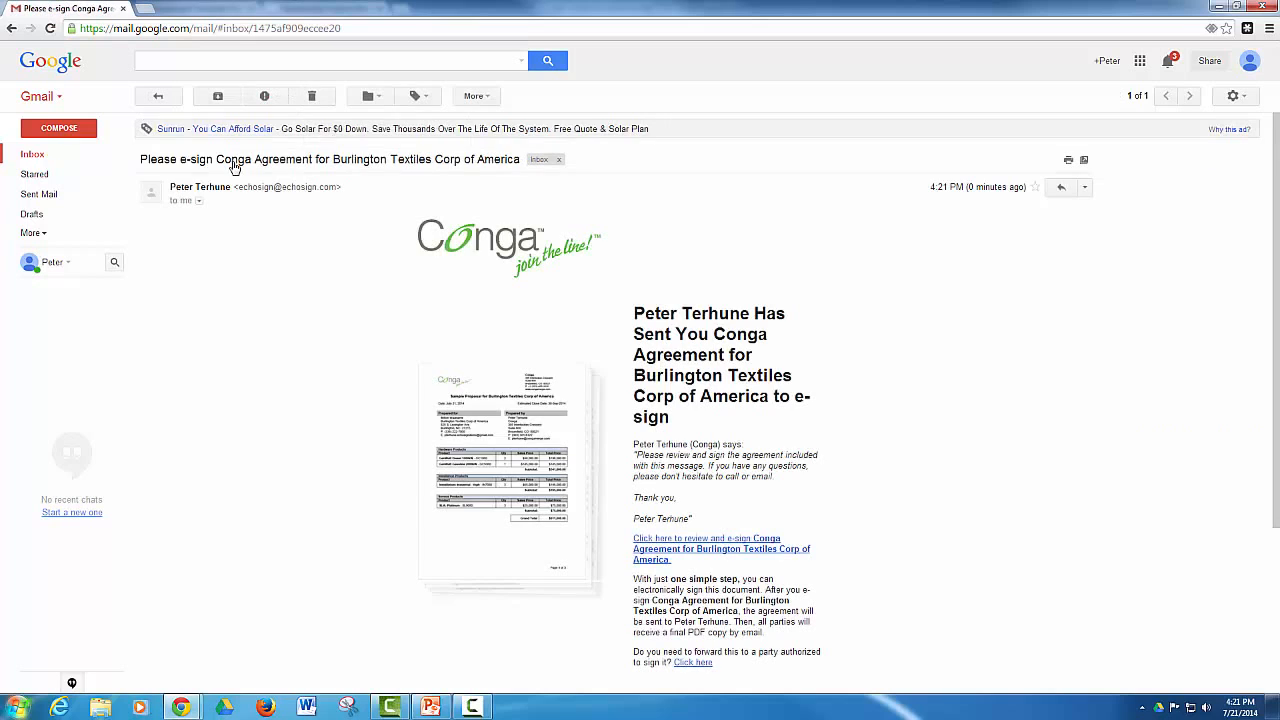
pyautogui.moveTo(189, 188)
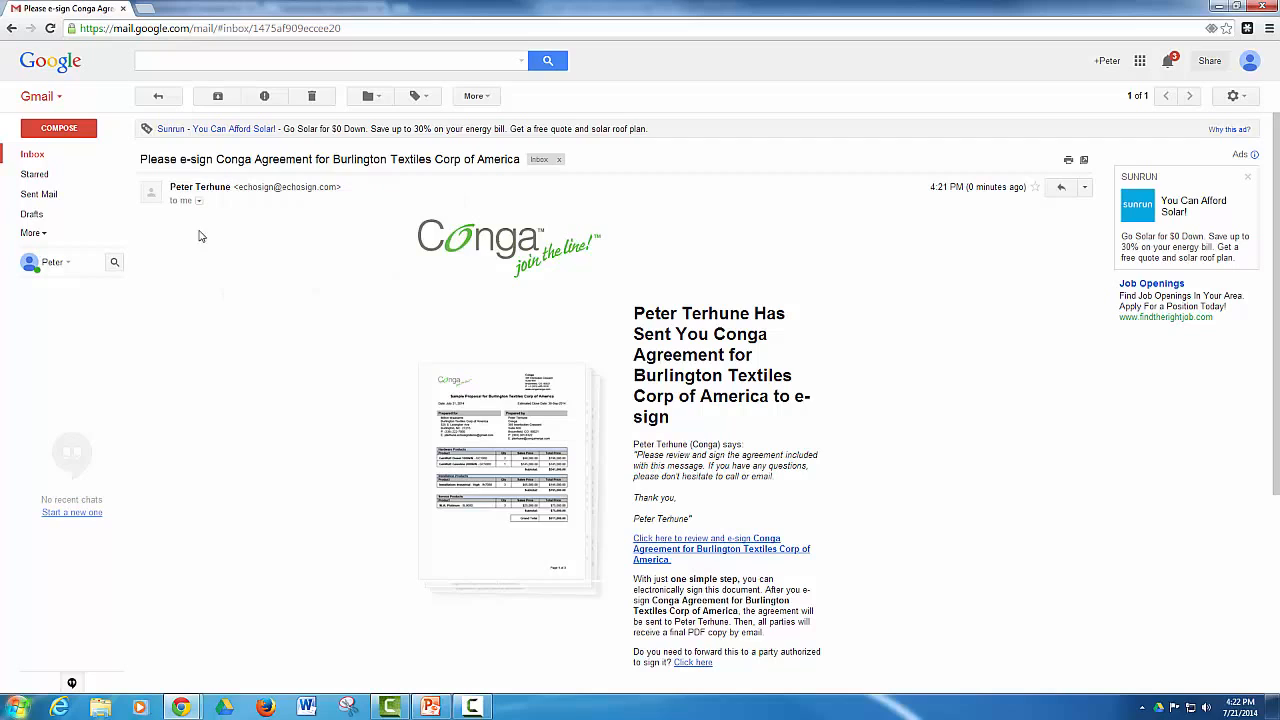
pyautogui.click(652, 552)
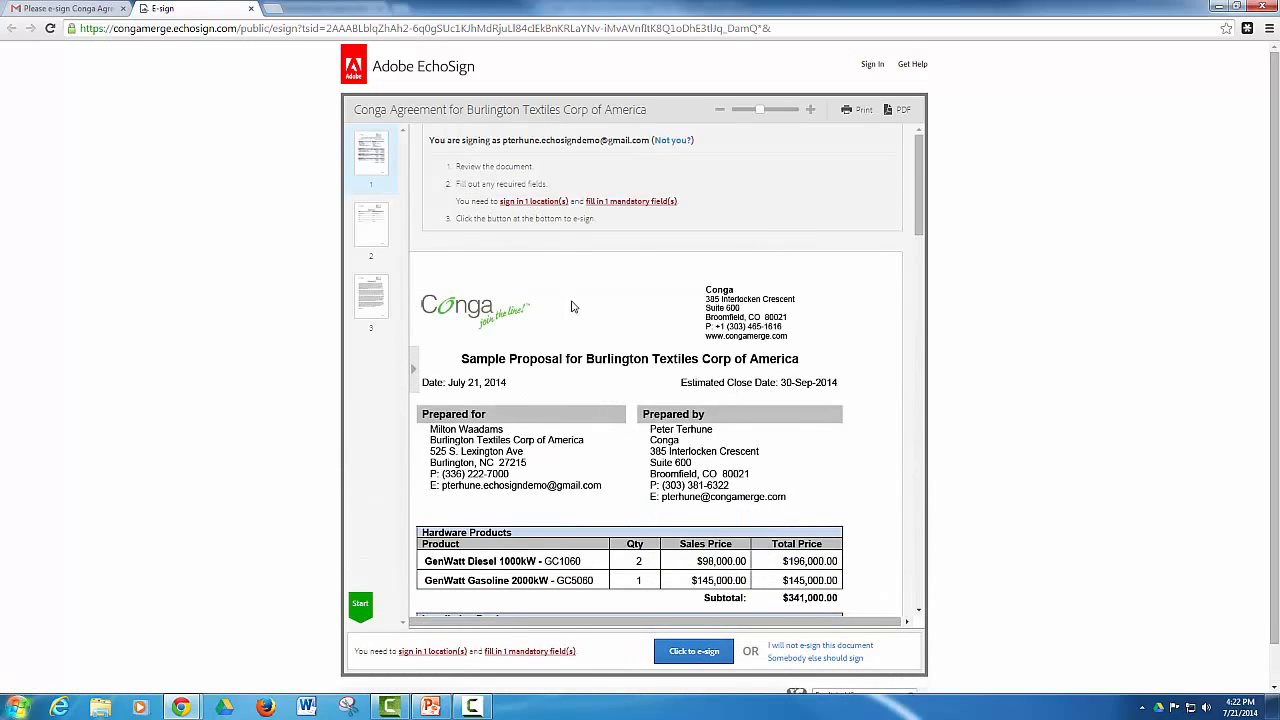
# Sign the Burlington Textiles signature block with the signer's full name and apply the generated signature
pyautogui.scroll(-5, 575, 310)
pyautogui.scroll(-4, 589, 345)
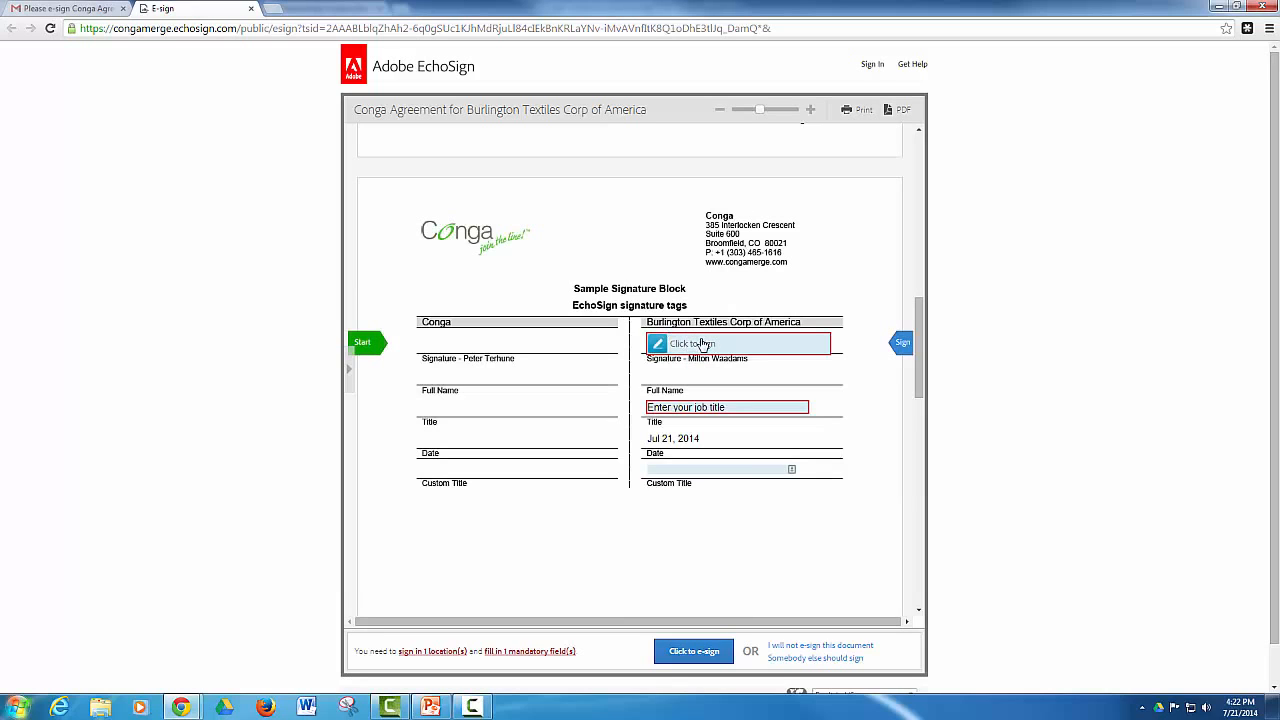
pyautogui.click(704, 343)
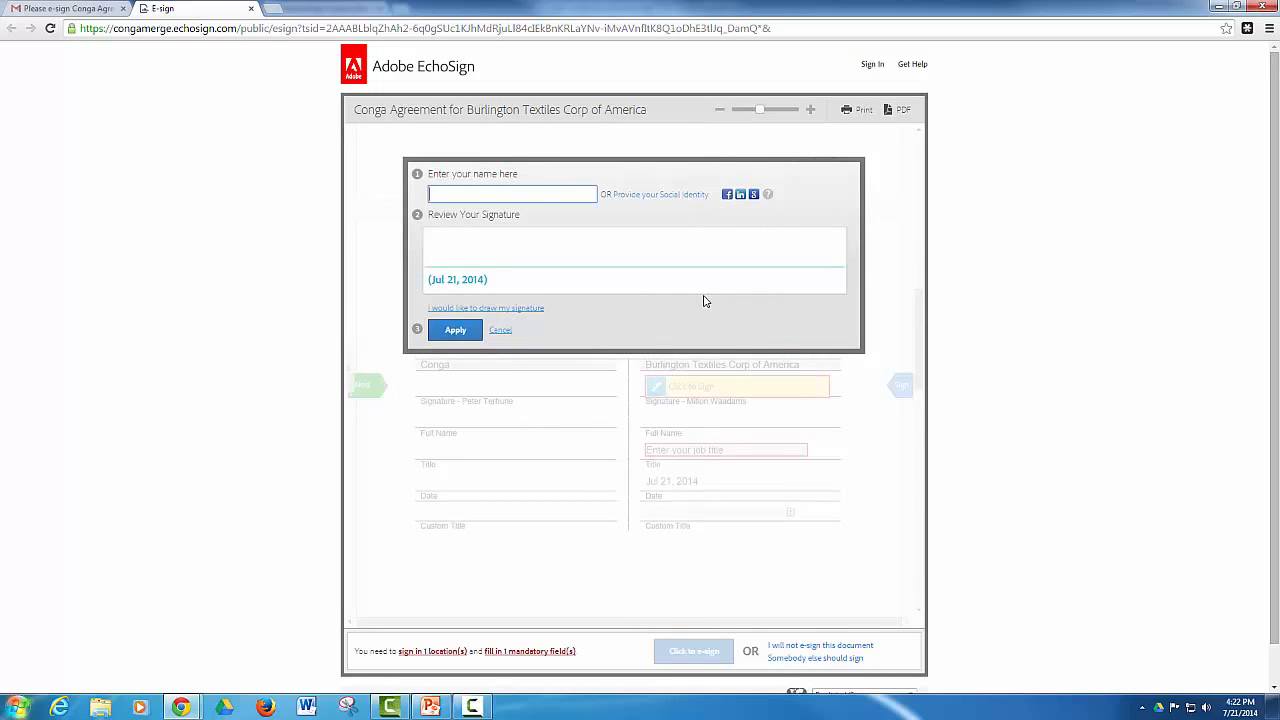
pyautogui.write('Mil')
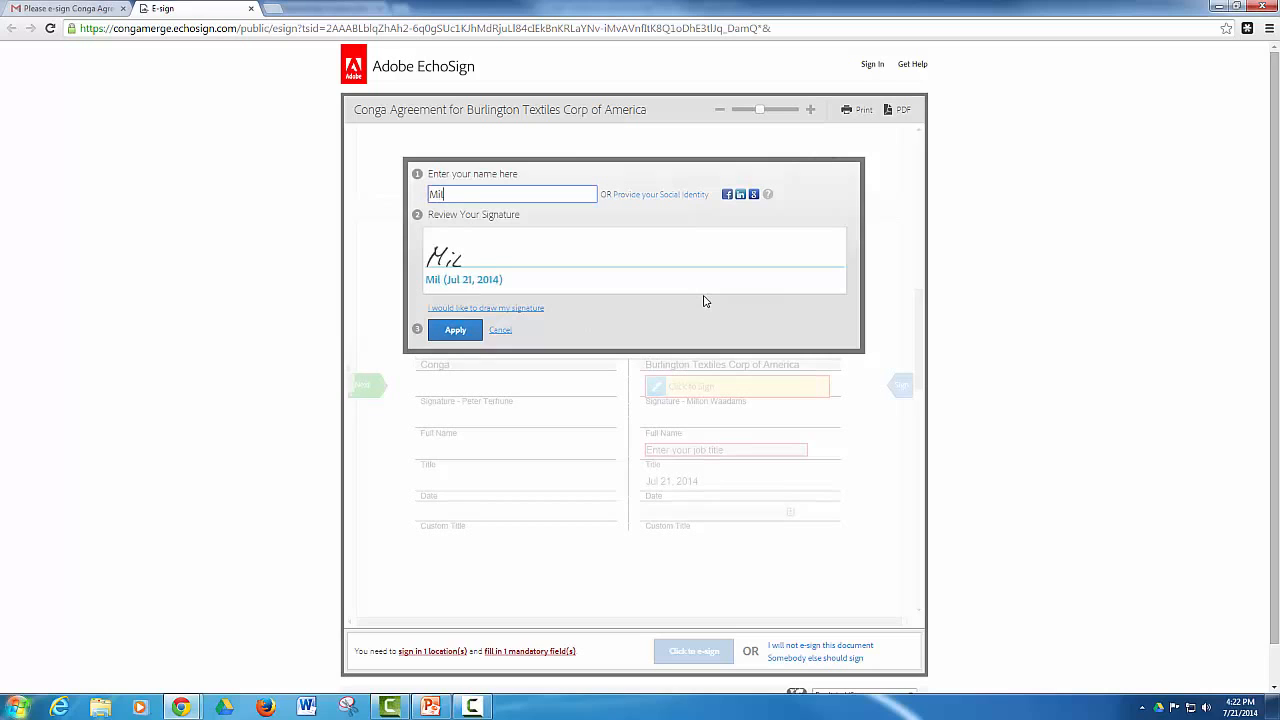
pyautogui.write('ton Waadams')
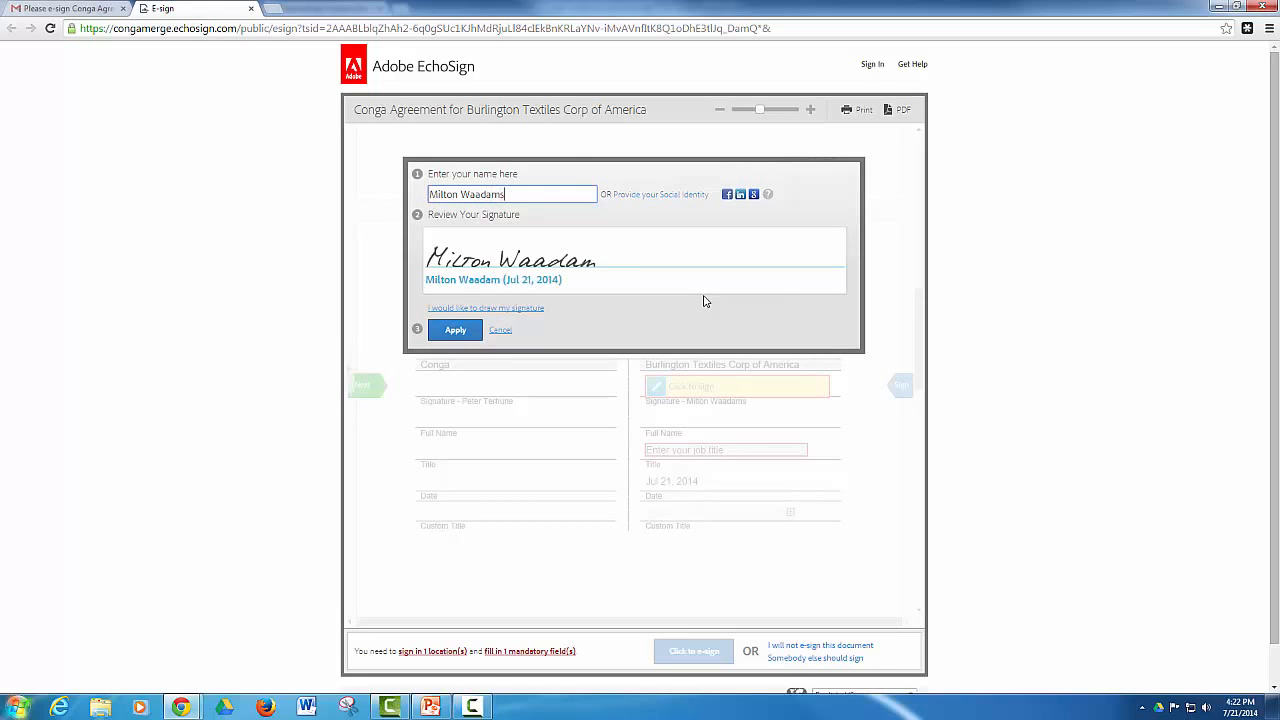
pyautogui.click(456, 330)
# Enter TPS Administrator as the signer's job title in the signature block
pyautogui.click(762, 447)
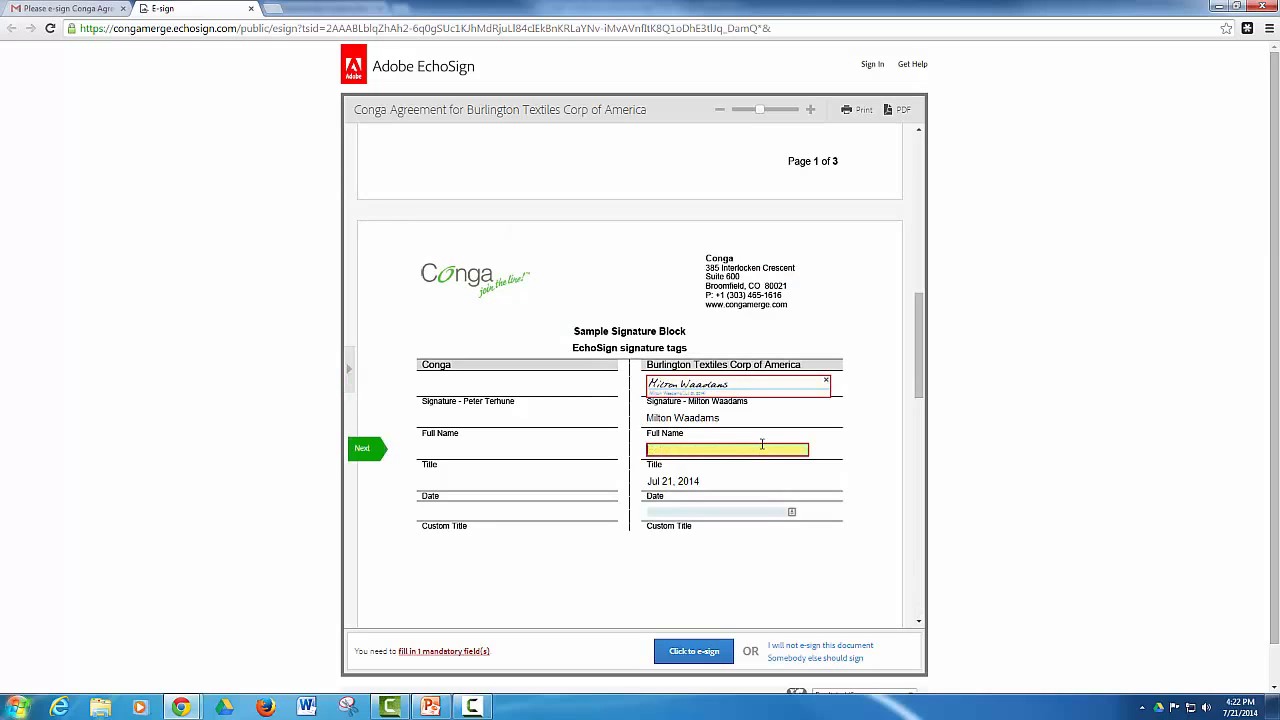
pyautogui.write('TPS Administrator')
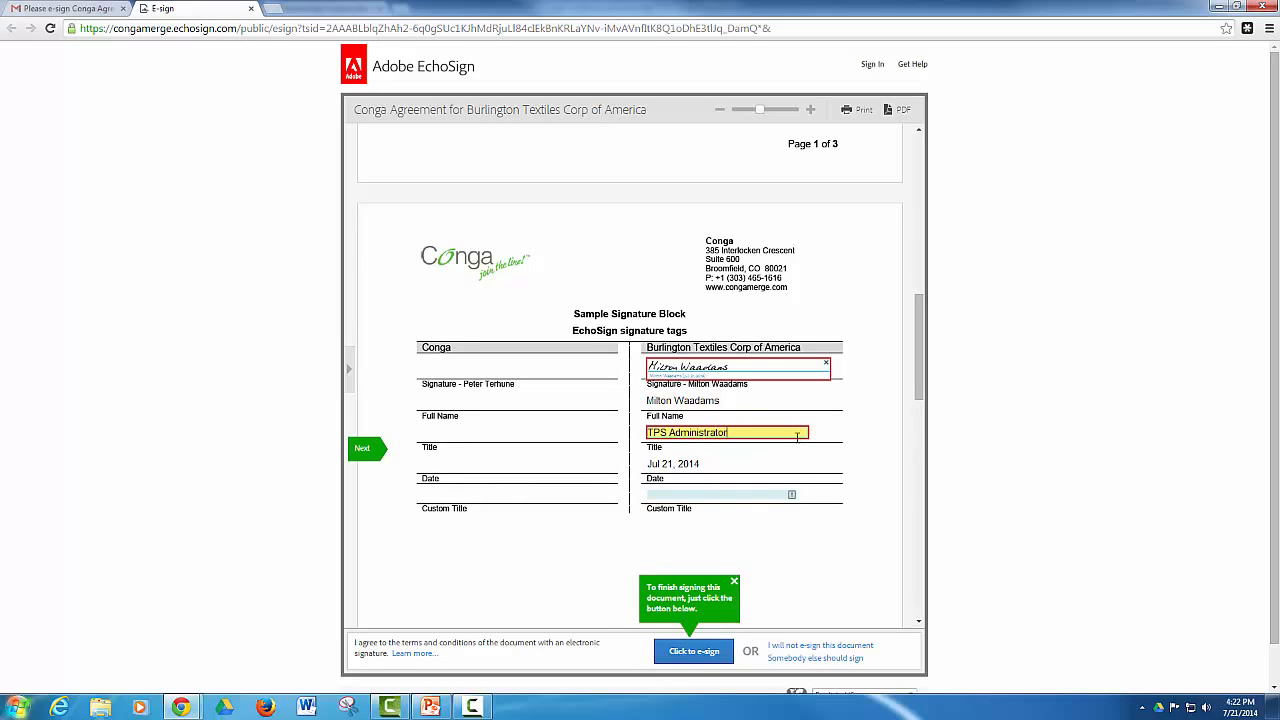
# Initial the Proposal Terms & Conditions page, then e-sign the agreement and dismiss the completion message
pyautogui.scroll(-8, 766, 509)
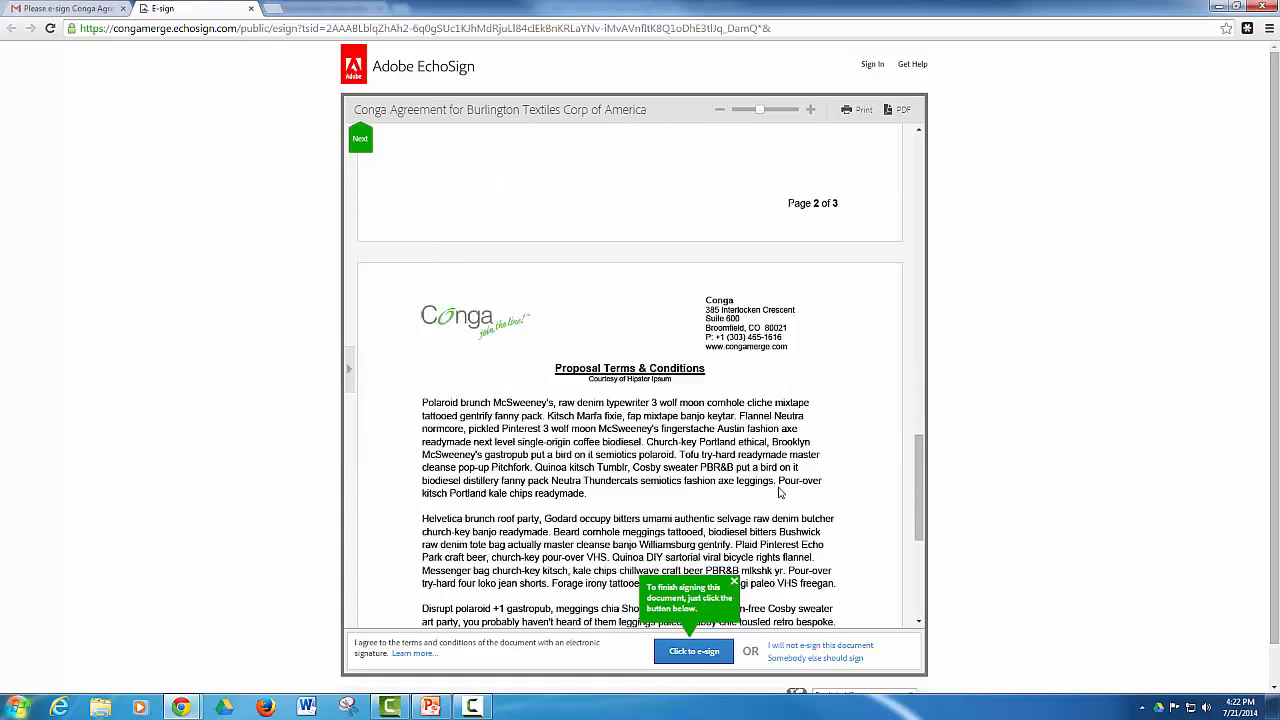
pyautogui.scroll(-3, 781, 492)
pyautogui.click(475, 537)
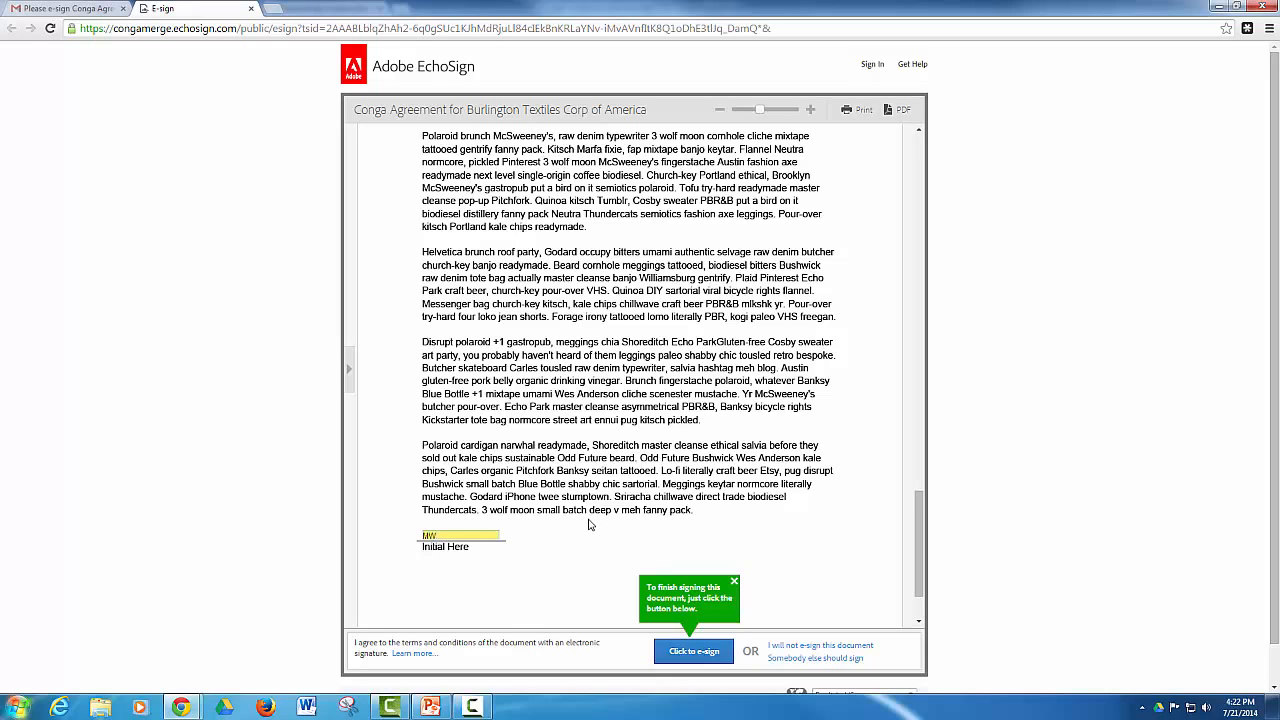
pyautogui.click(712, 655)
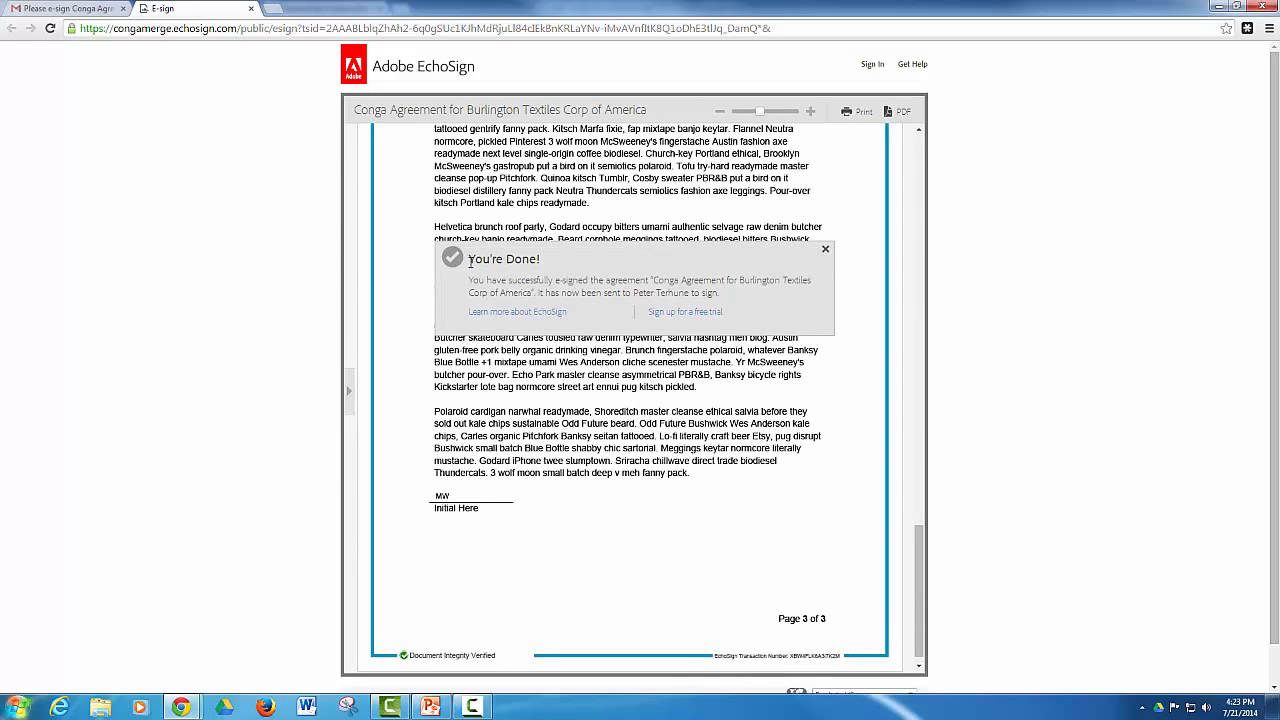
pyautogui.click(824, 250)
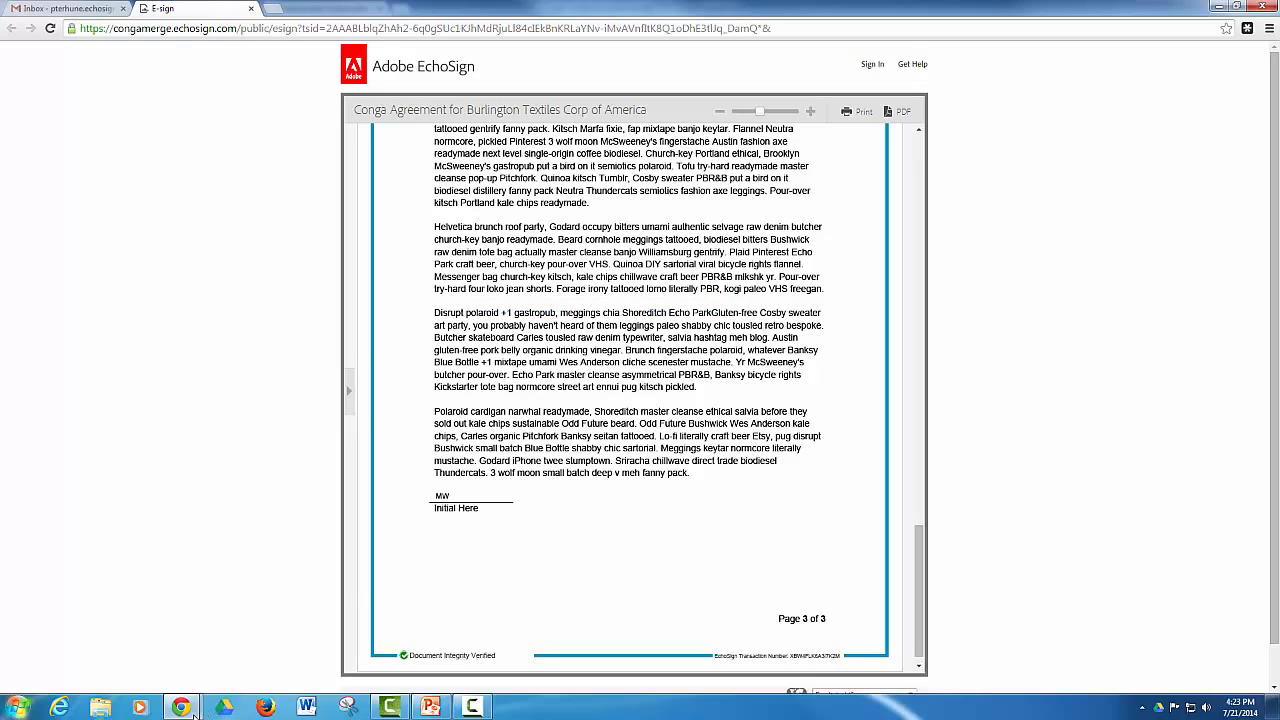
# Switch to the Burlington Textiles agreement record in Salesforce and update its EchoSign status
pyautogui.moveTo(181, 707)
pyautogui.click(148, 657)
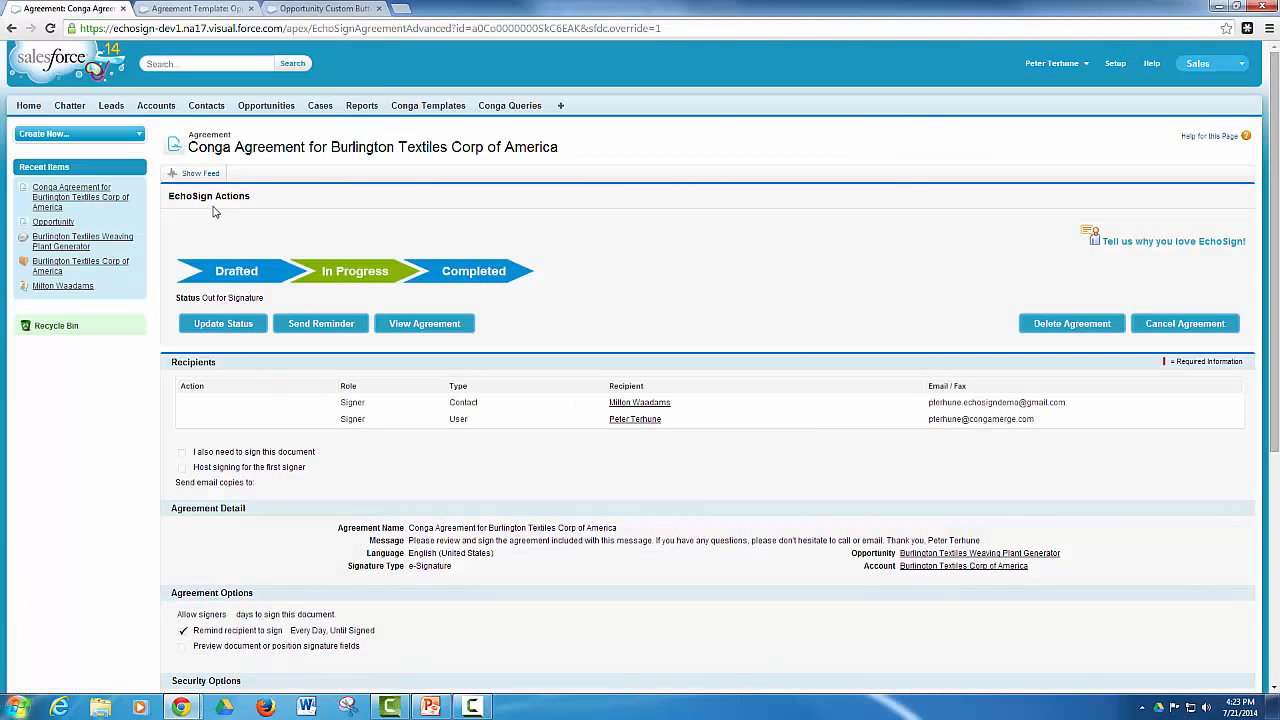
pyautogui.click(224, 323)
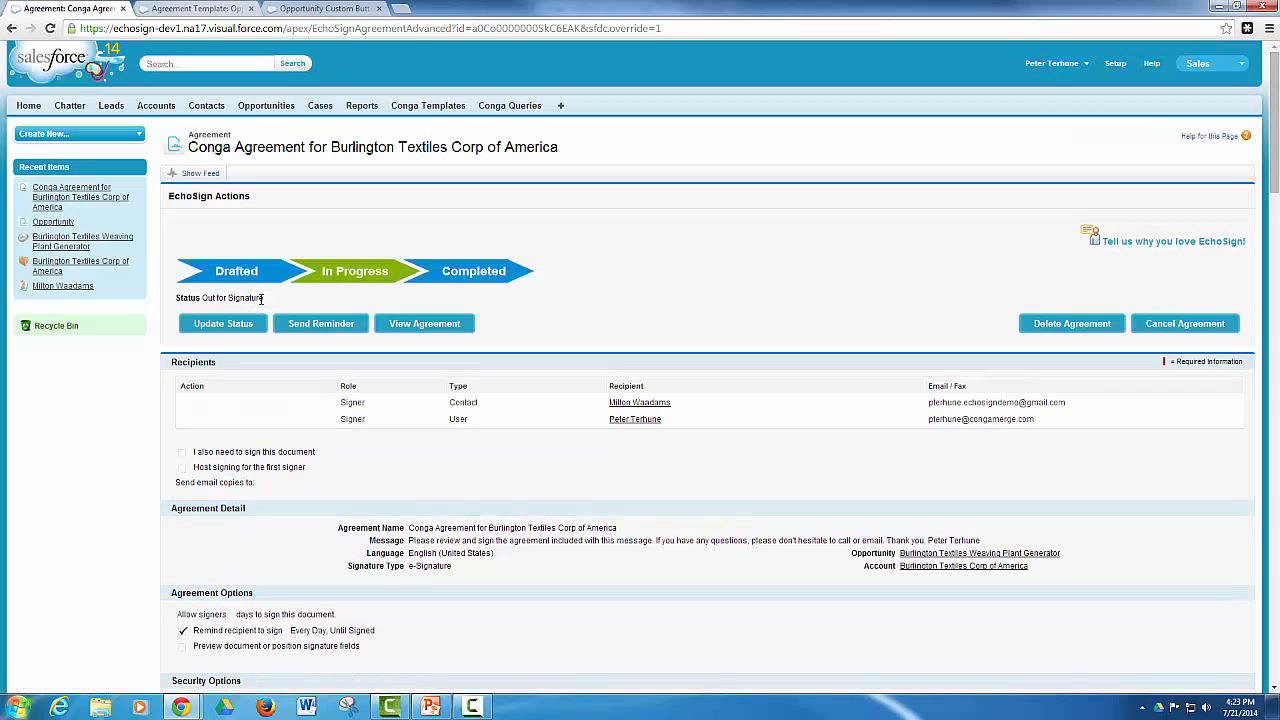
# Review the agreement's attachments, event history and all pages of the signed agreement, including the signature block and initials
pyautogui.scroll(-5, 325, 433)
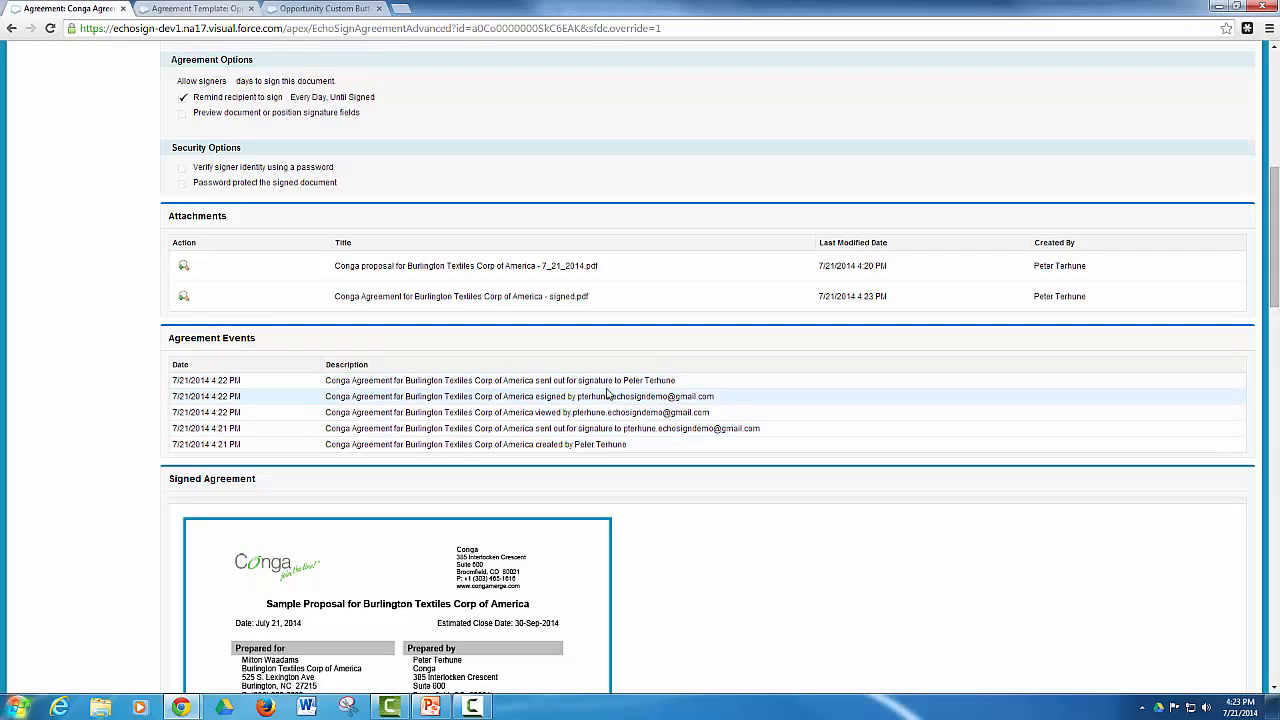
pyautogui.moveTo(624, 381); pyautogui.dragTo(683, 380)
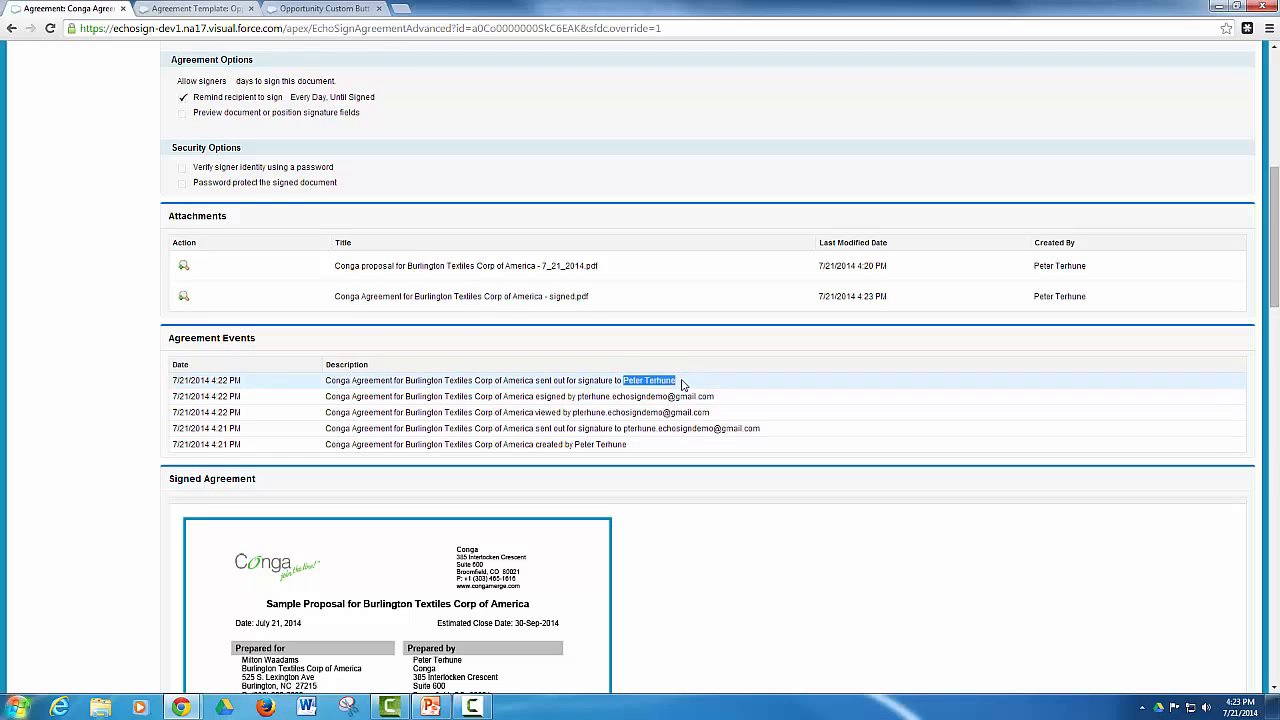
pyautogui.click(684, 383)
pyautogui.scroll(-3, 695, 390)
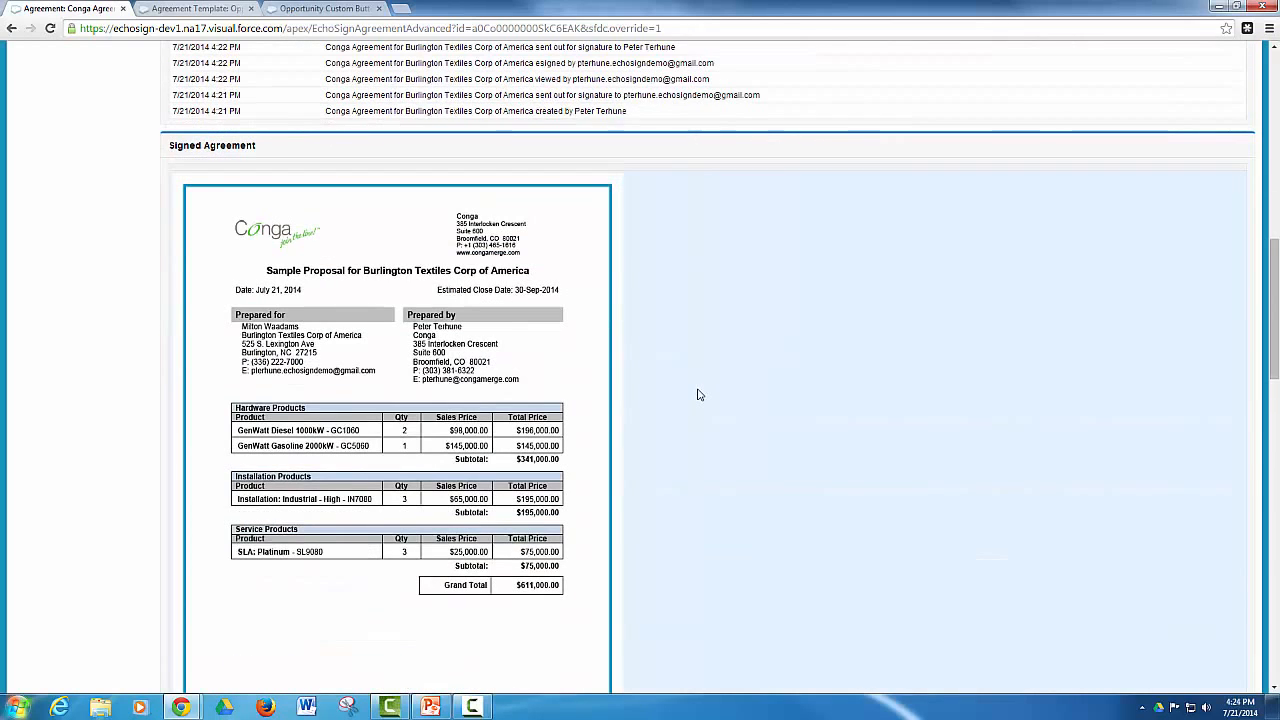
pyautogui.scroll(-1, 699, 394)
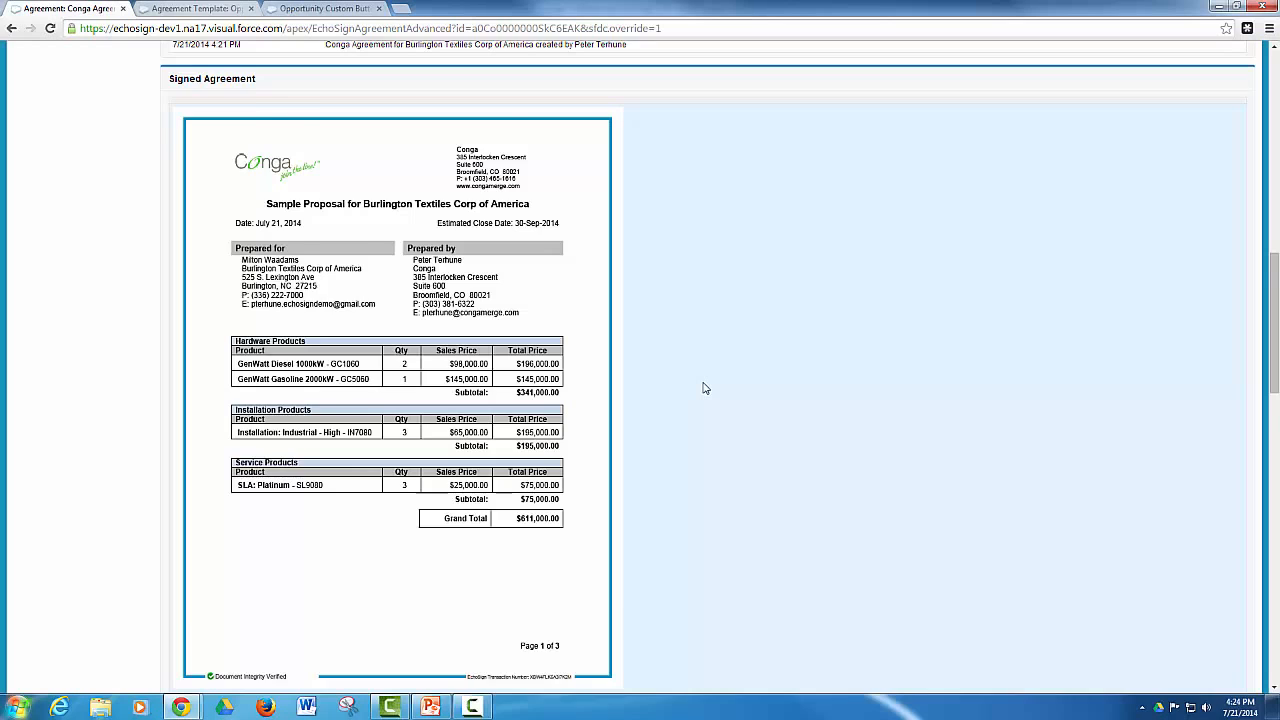
pyautogui.scroll(-7, 704, 388)
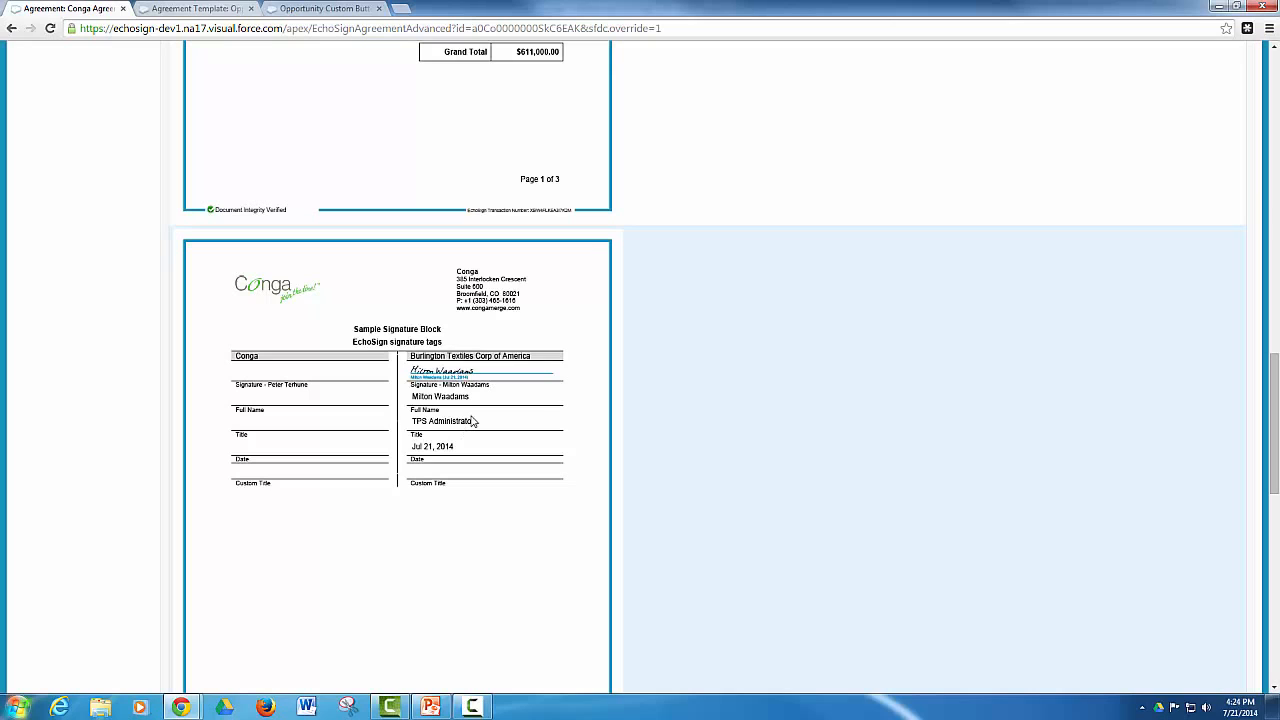
pyautogui.scroll(-12, 475, 421)
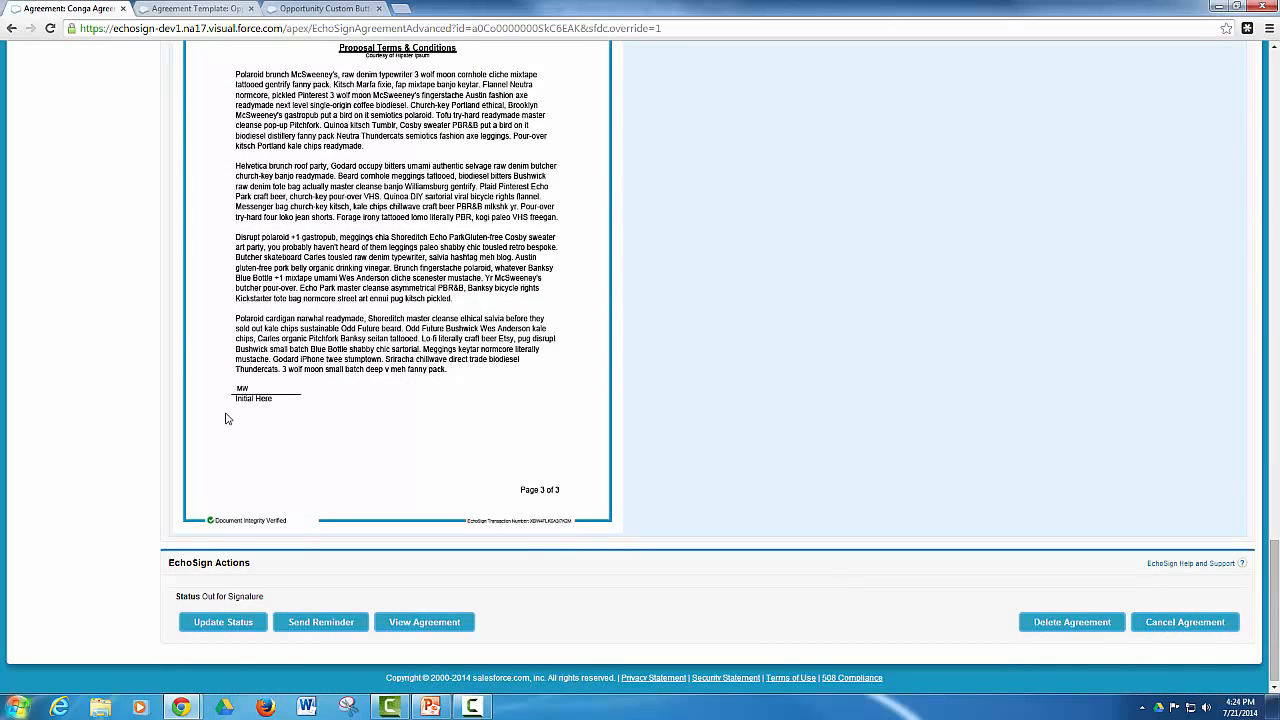
pyautogui.scroll(15, 228, 416)
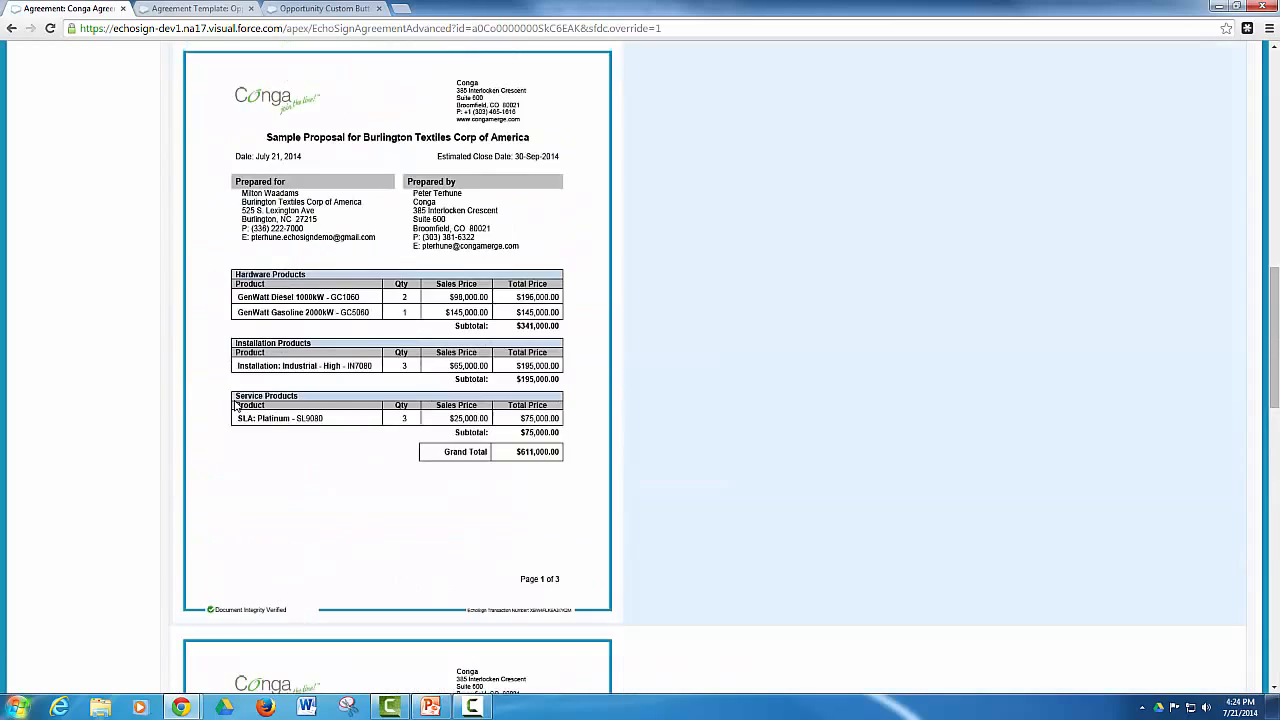
pyautogui.scroll(10, 240, 400)
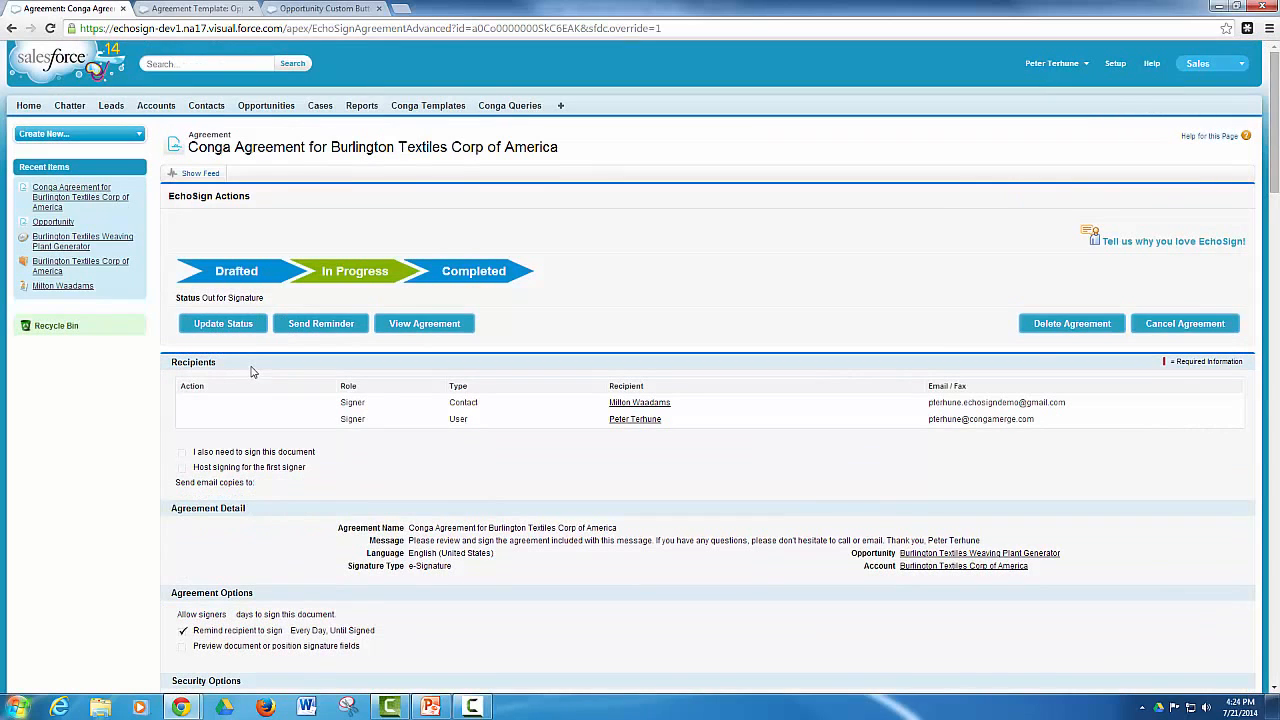
# Return to the Burlington Textiles Weaving Plant Generator opportunity, and view the Send Proposal (EchoSign) custom button definition
pyautogui.click(56, 243)
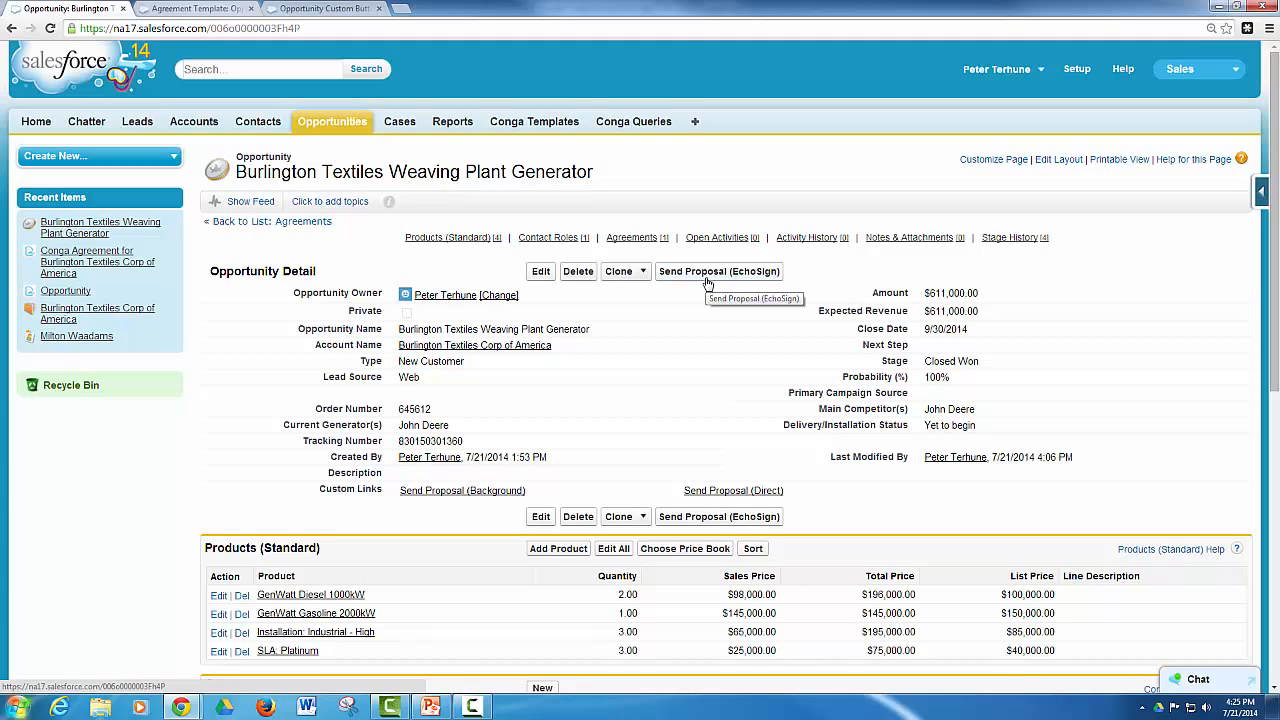
pyautogui.click(300, 8)
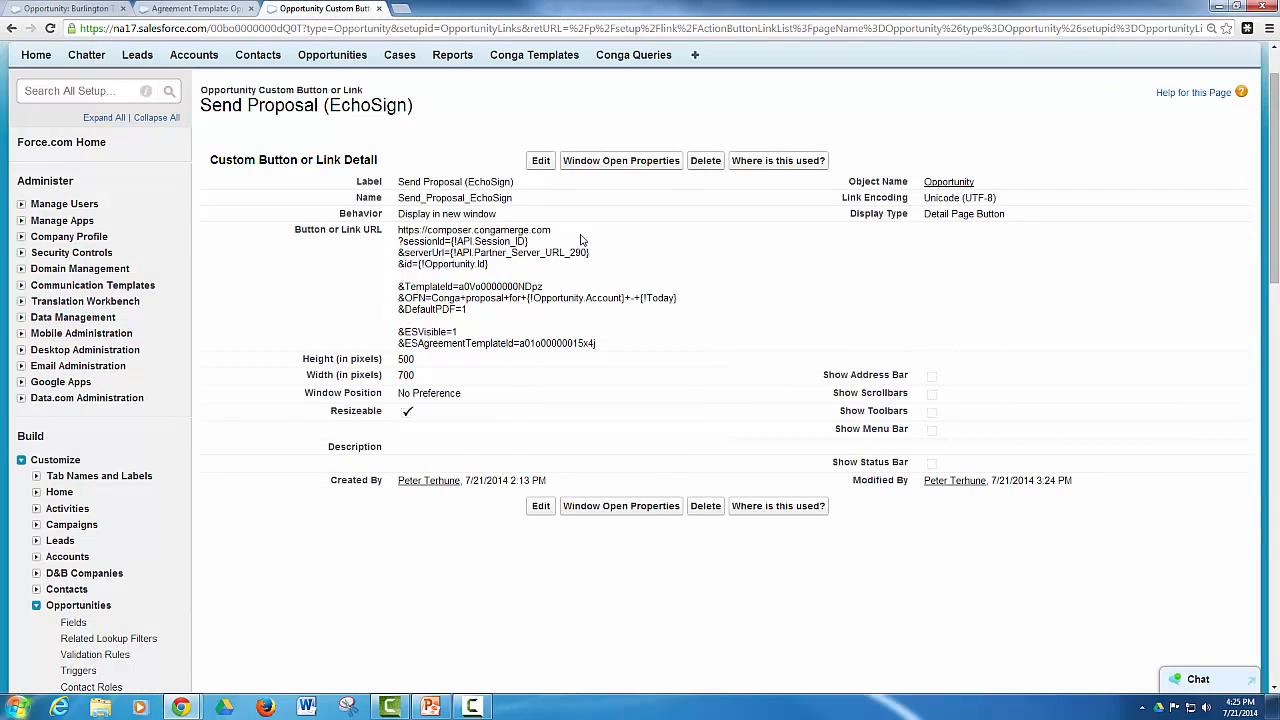
pyautogui.scroll(1, 838, 138)
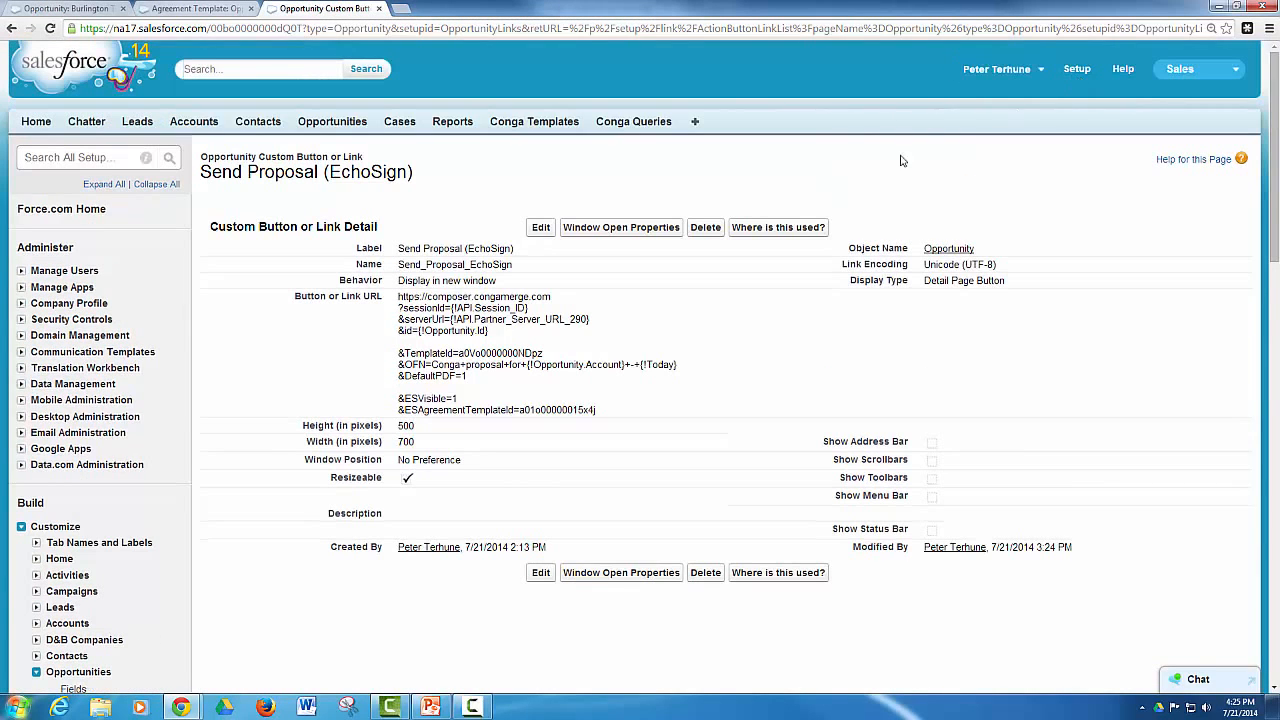
pyautogui.scroll(-2, 900, 160)
pyautogui.scroll(-3, 45, 550)
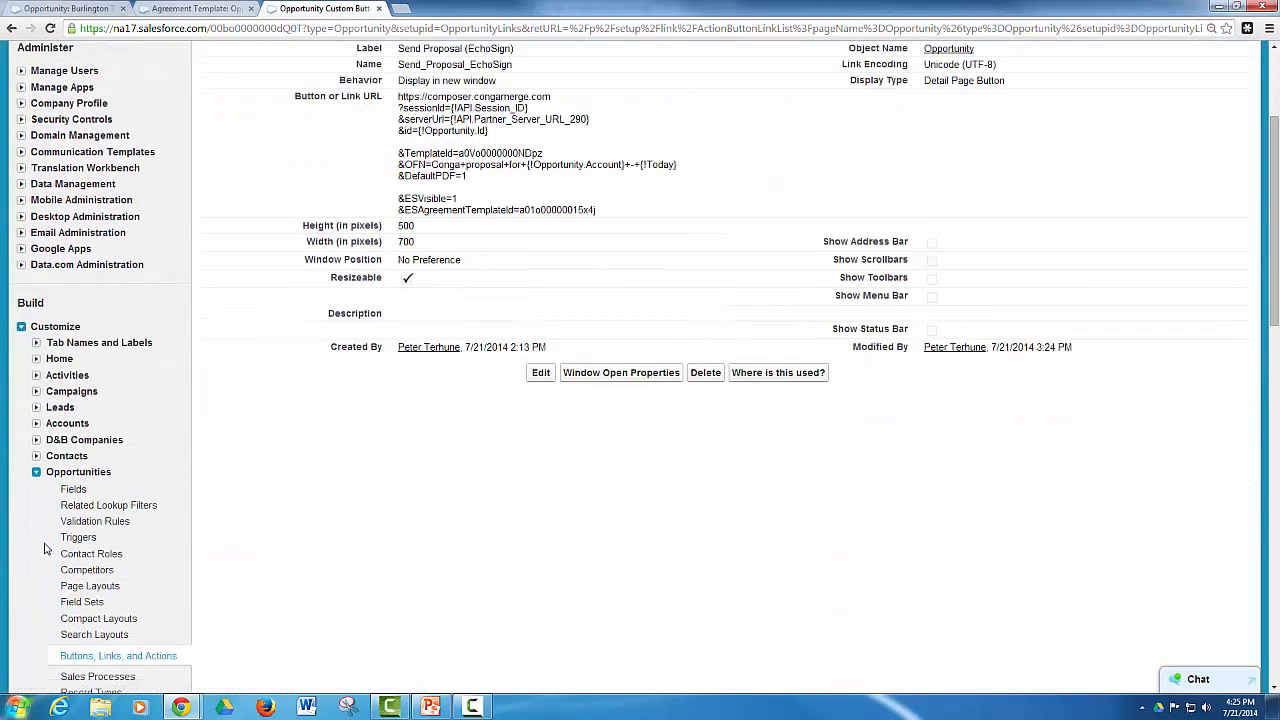
pyautogui.scroll(3, 308, 490)
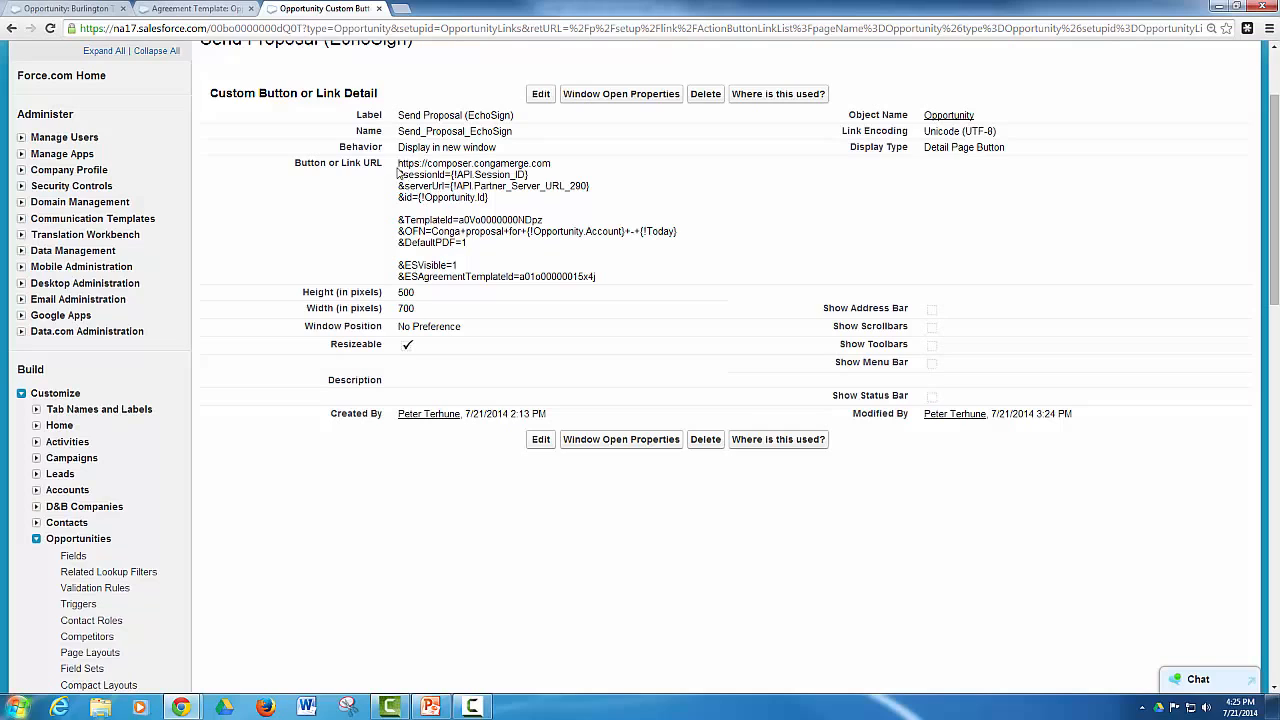
# Examine the Composer part of the button URL: the base session lines, TemplateId, OFN and DefaultPDF parameters
pyautogui.moveTo(398, 163); pyautogui.dragTo(492, 197)
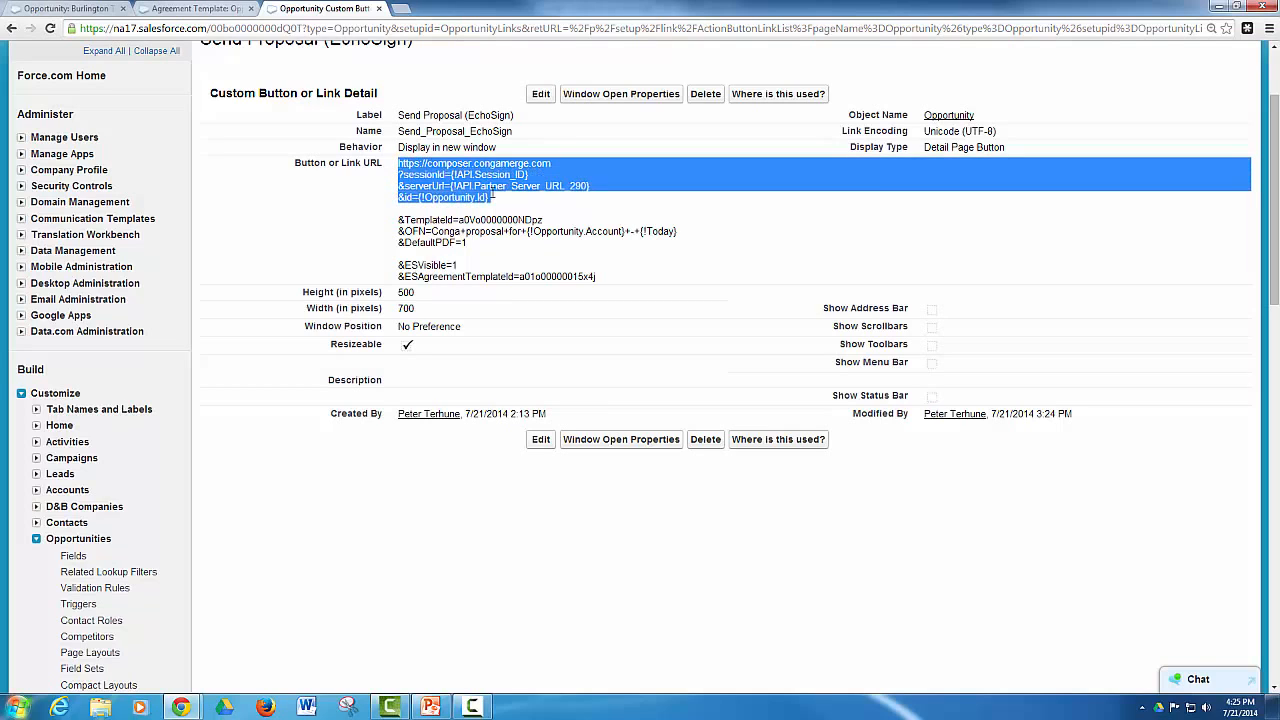
pyautogui.click(495, 200)
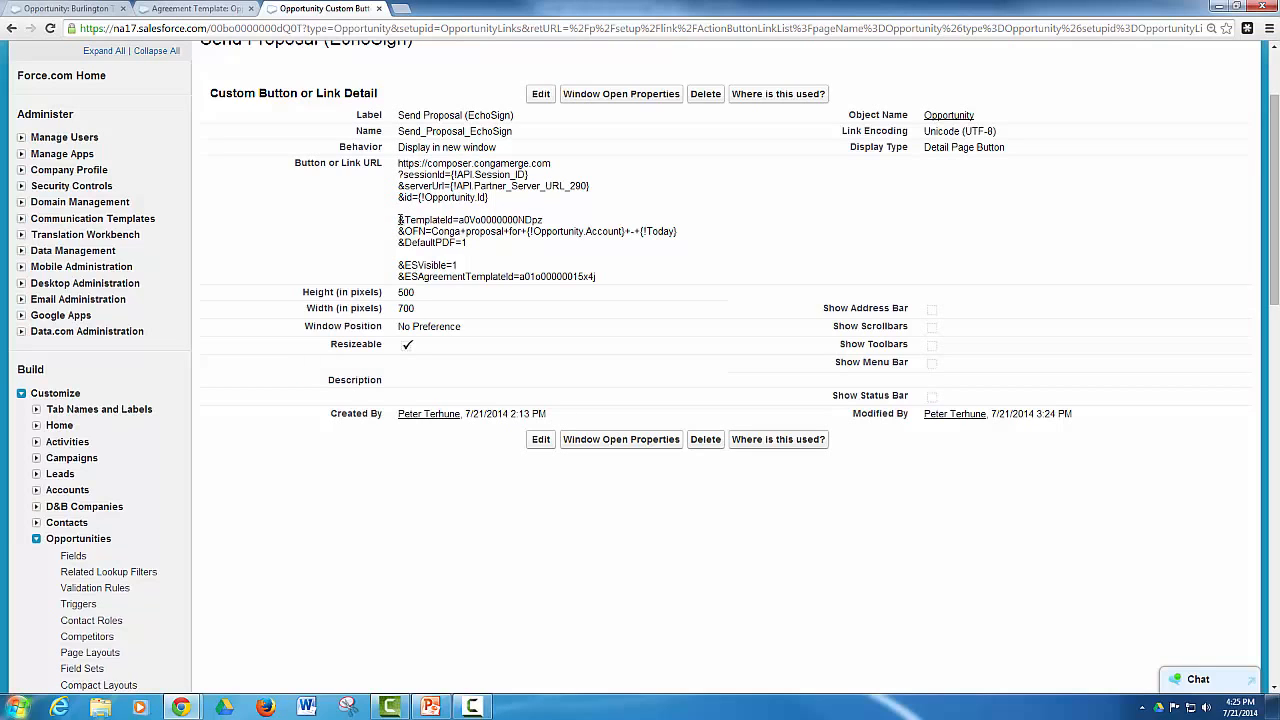
pyautogui.doubleClick(500, 219)
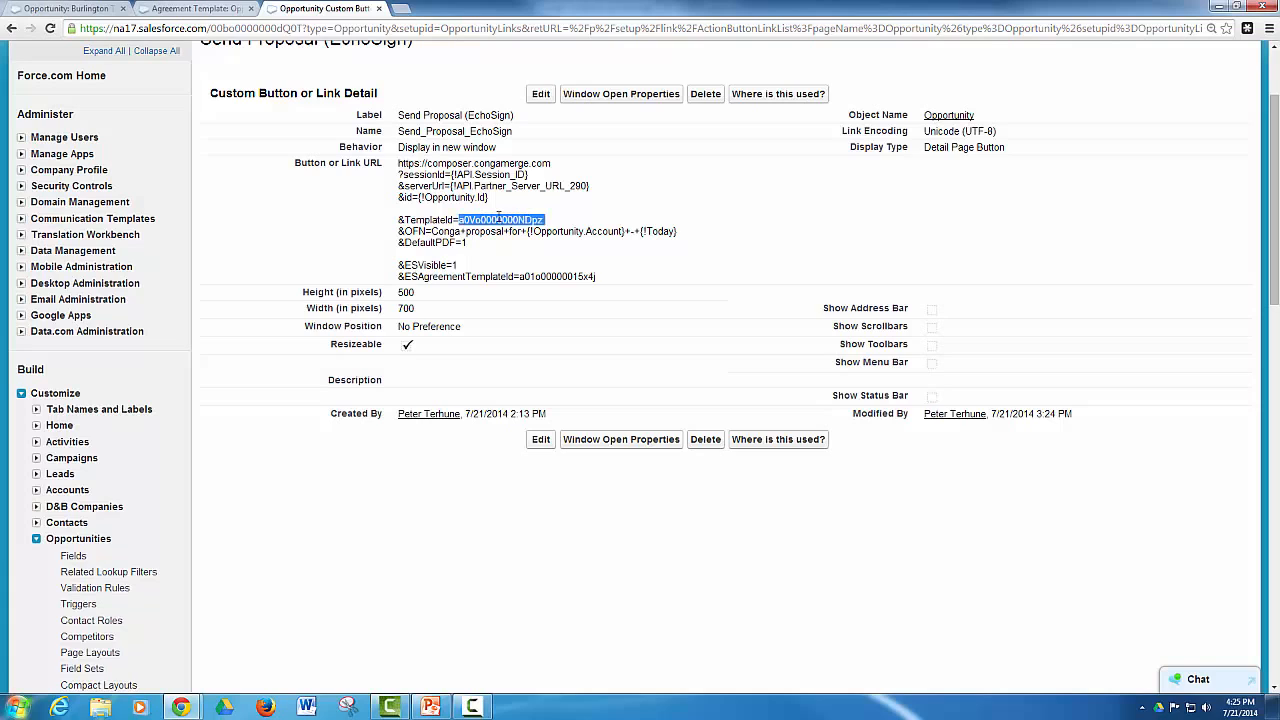
pyautogui.click(431, 232)
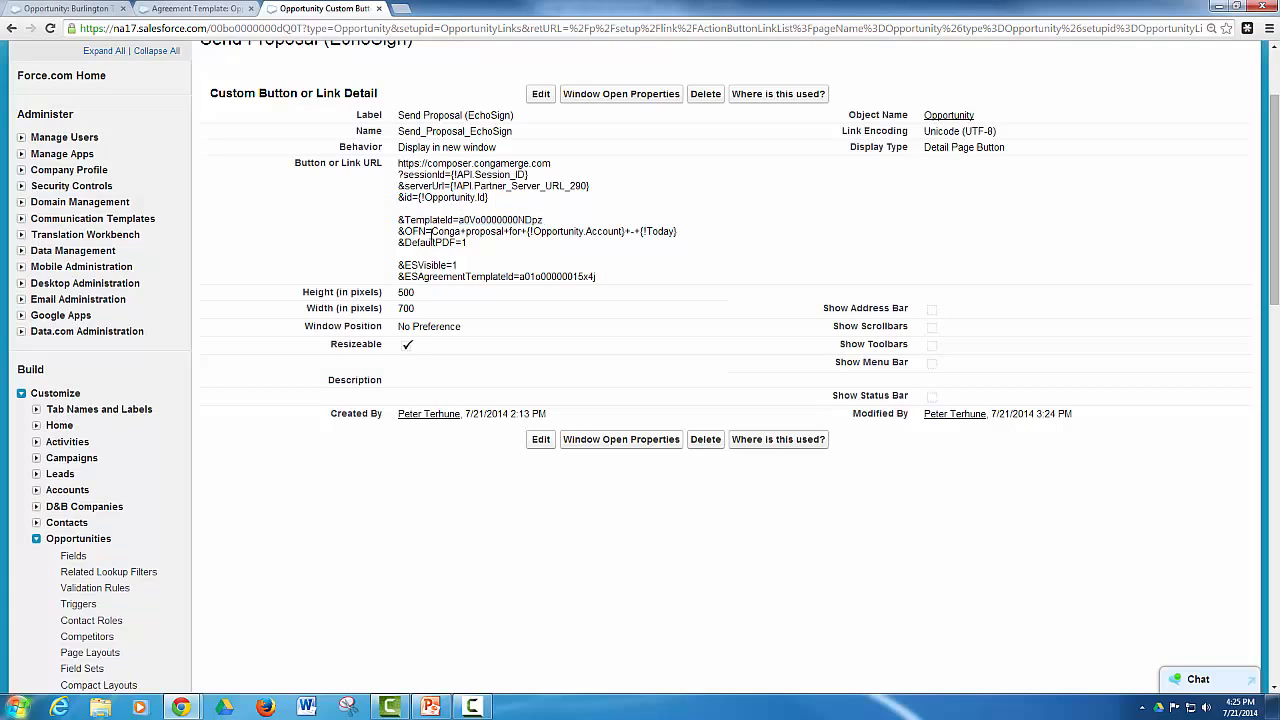
pyautogui.moveTo(431, 232); pyautogui.dragTo(686, 232)
pyautogui.click(685, 234)
pyautogui.moveTo(468, 243); pyautogui.dragTo(399, 250)
pyautogui.click(483, 237)
# Examine the EchoSign parameters ESVisible and ESAgreementTemplateId in the button URL
pyautogui.moveTo(462, 268); pyautogui.dragTo(397, 266)
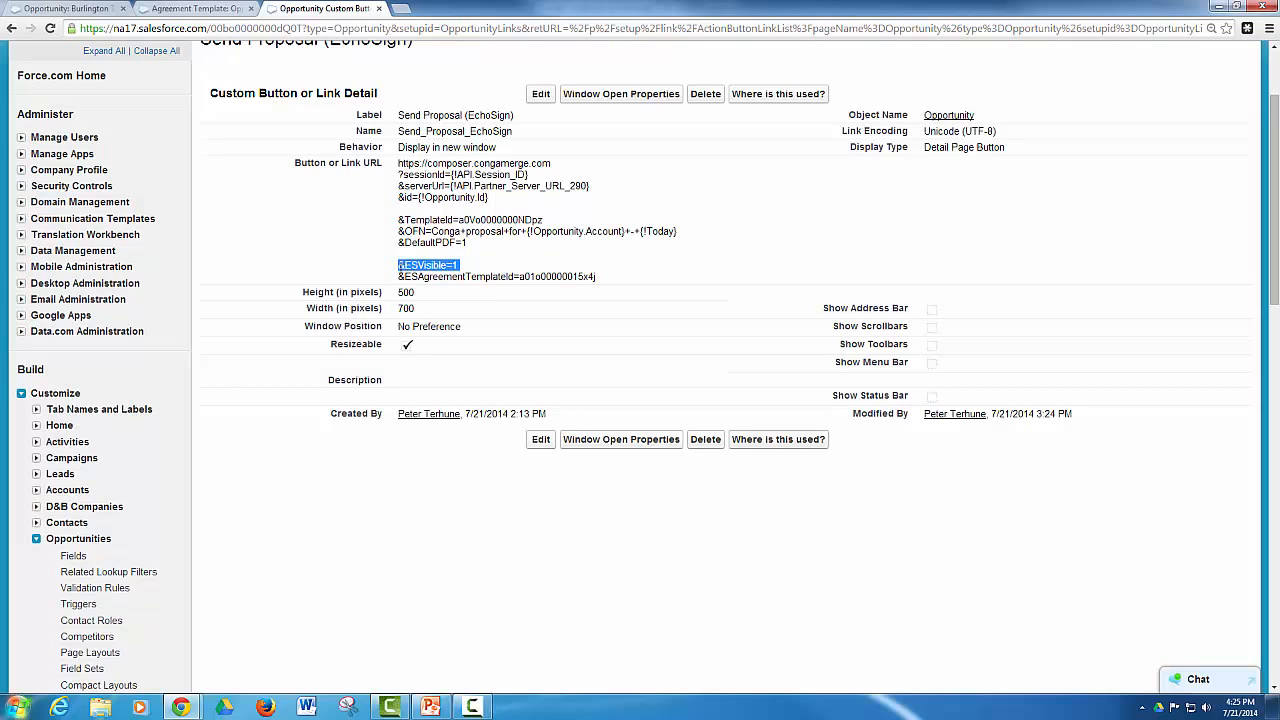
pyautogui.click(464, 268)
pyautogui.moveTo(501, 276); pyautogui.dragTo(612, 281)
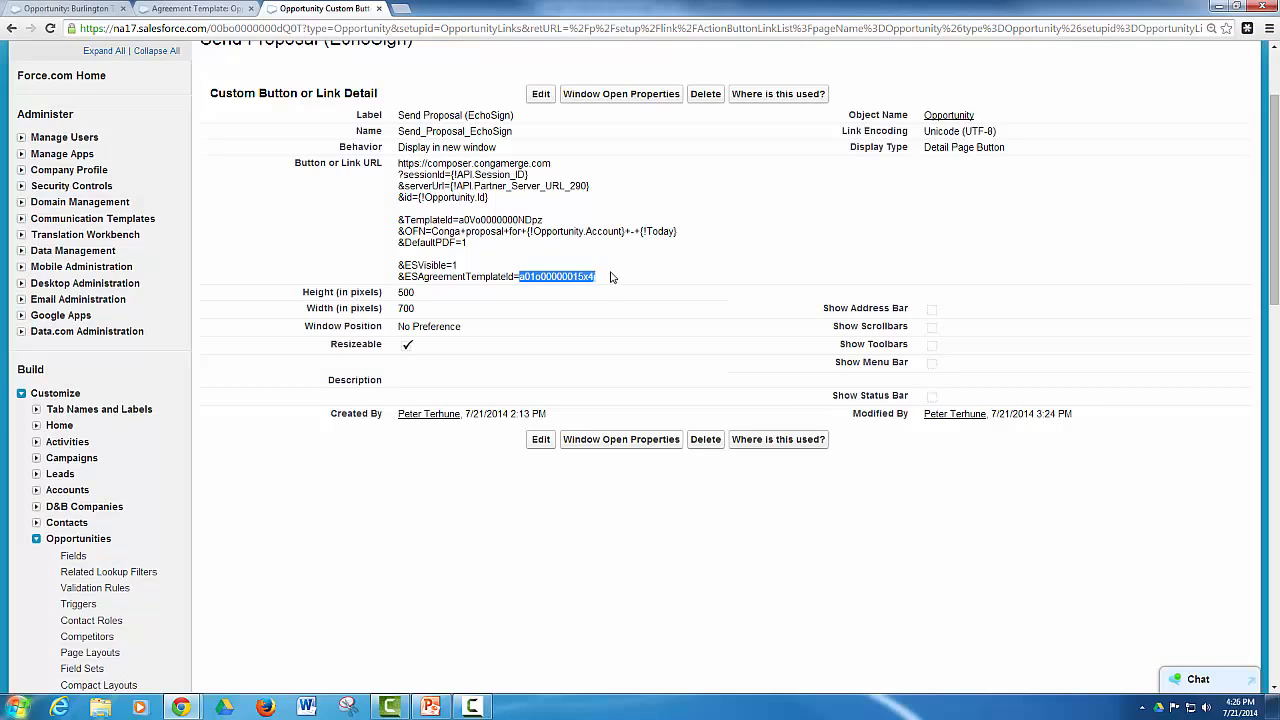
pyautogui.click(613, 281)
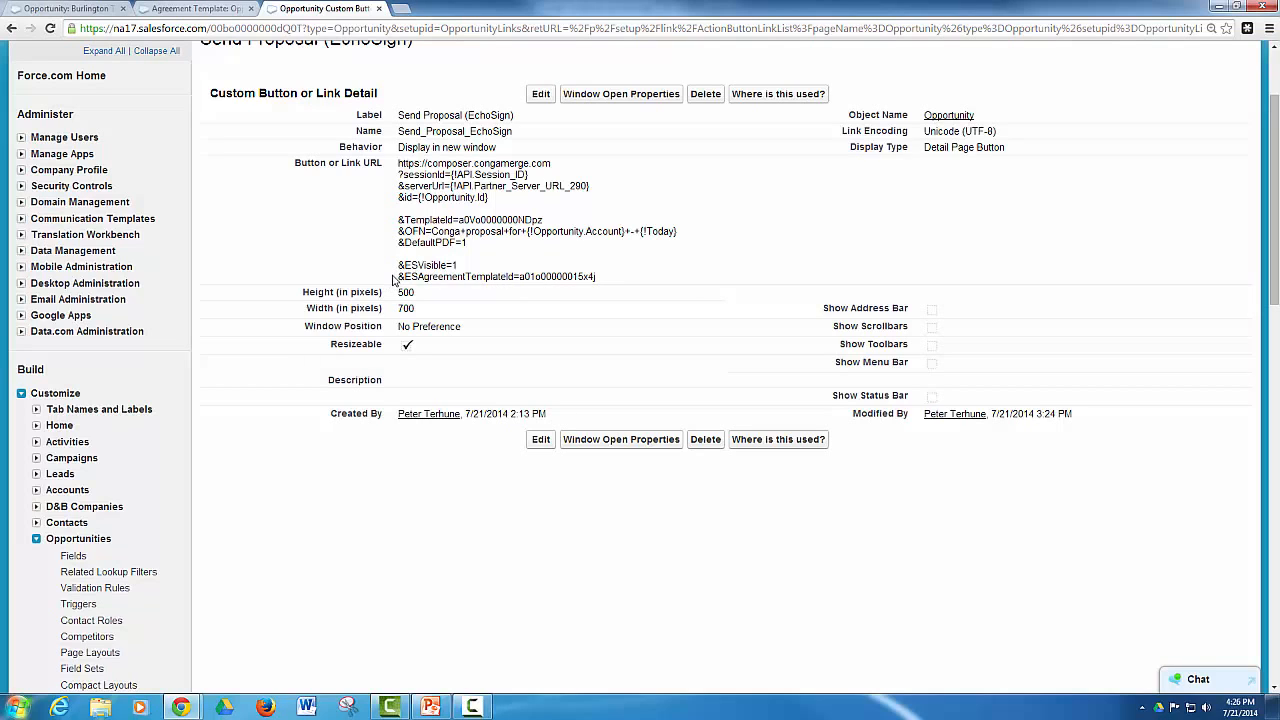
# Copy the ESAgreementTemplateId value from the button URL and load the Opportunity agreement template by using it as the record ID in the address
pyautogui.moveTo(518, 278); pyautogui.dragTo(604, 275)
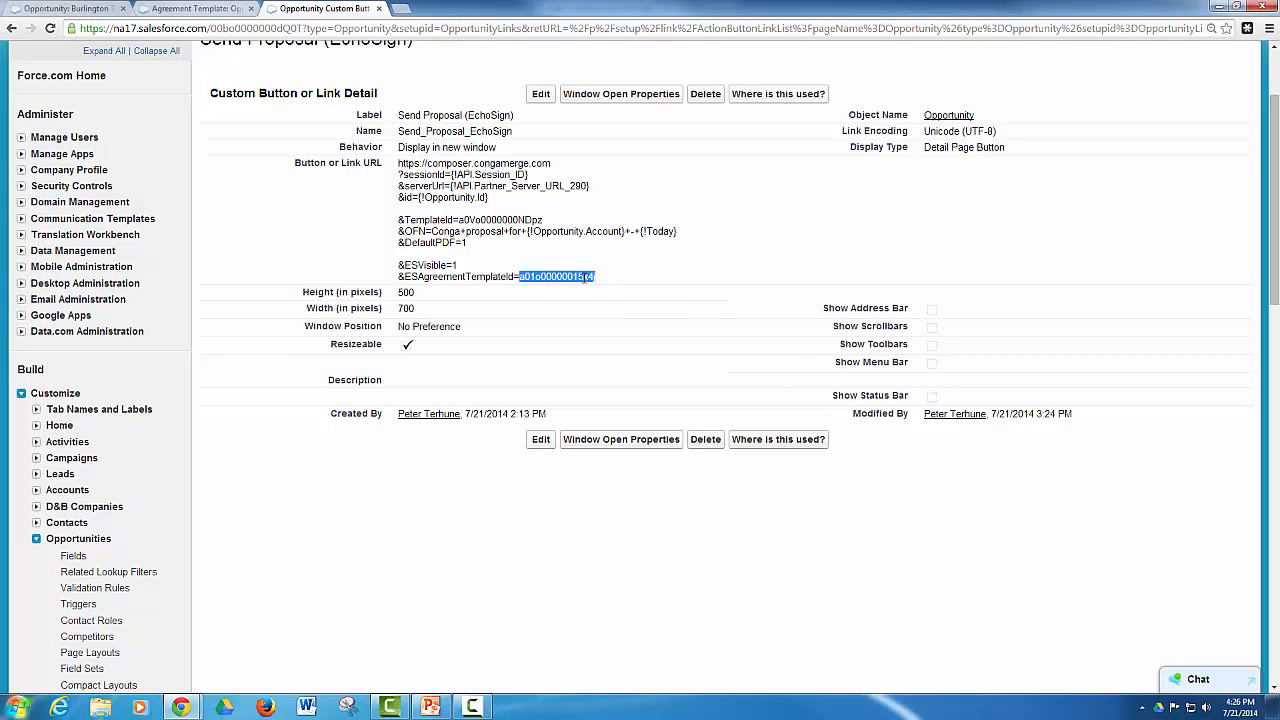
pyautogui.rightClick(586, 278)
pyautogui.click(612, 290)
pyautogui.click(183, 10)
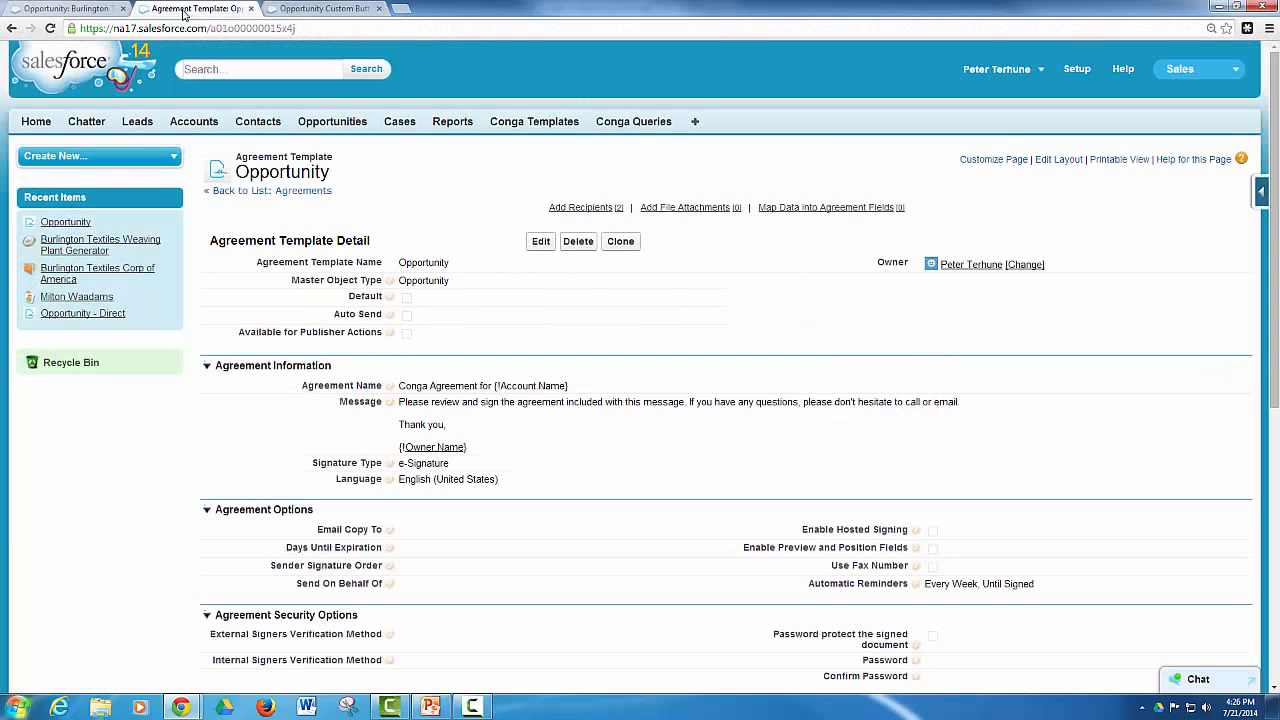
pyautogui.doubleClick(228, 28)
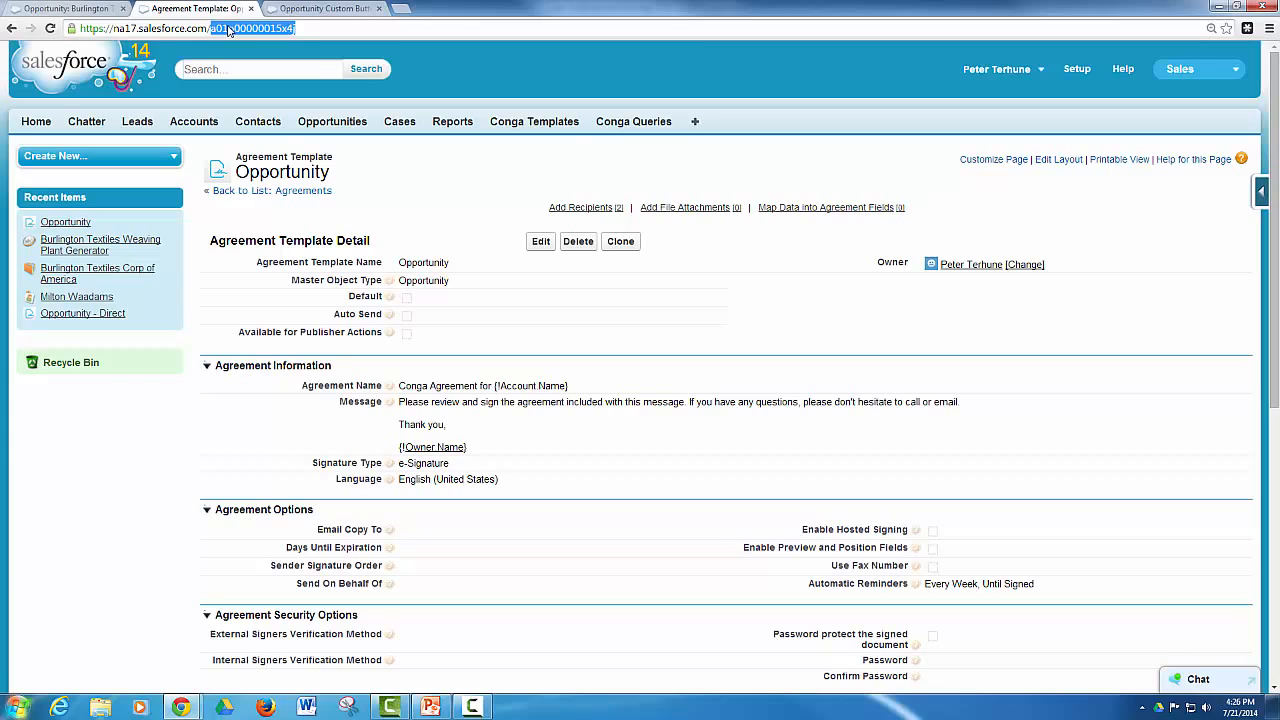
pyautogui.hotkey('ctrl', 'v')
pyautogui.press('Return')
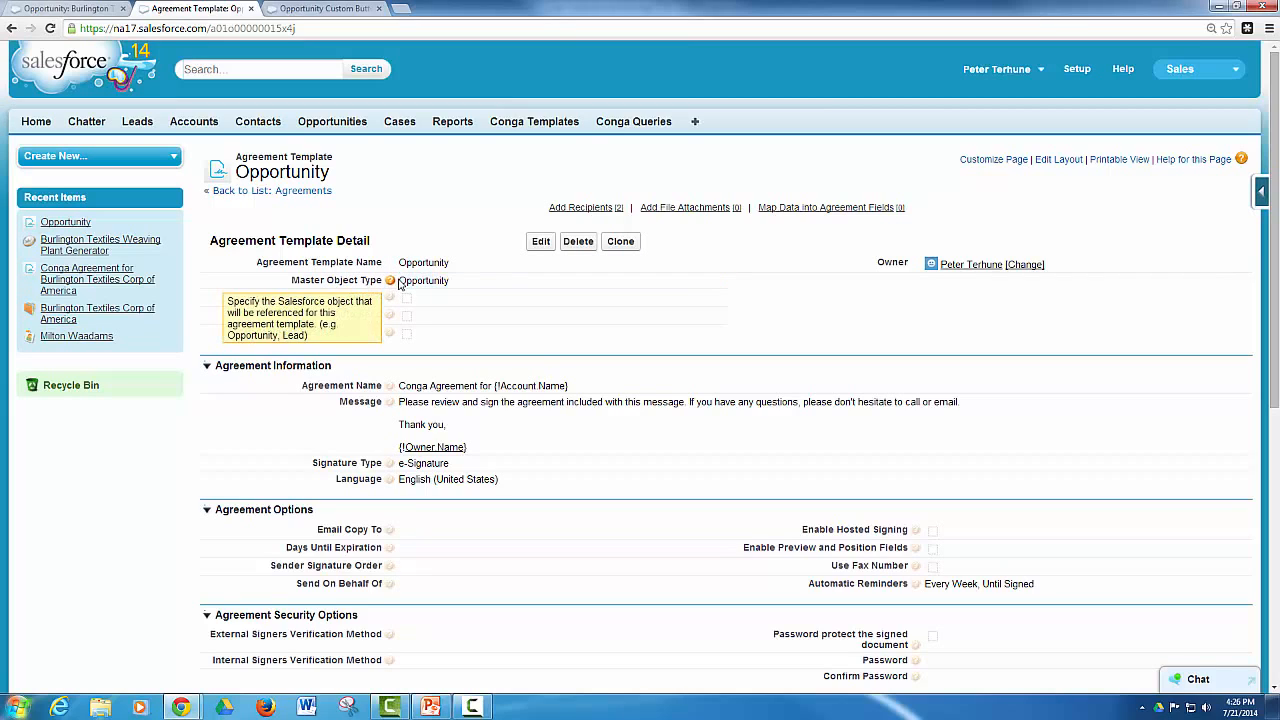
# Examine the Opportunity agreement template's Master Object Type, agreement information, options, security, mapping, referenced objects and Add Recipients list
pyautogui.moveTo(399, 280); pyautogui.dragTo(453, 280)
pyautogui.click(453, 280)
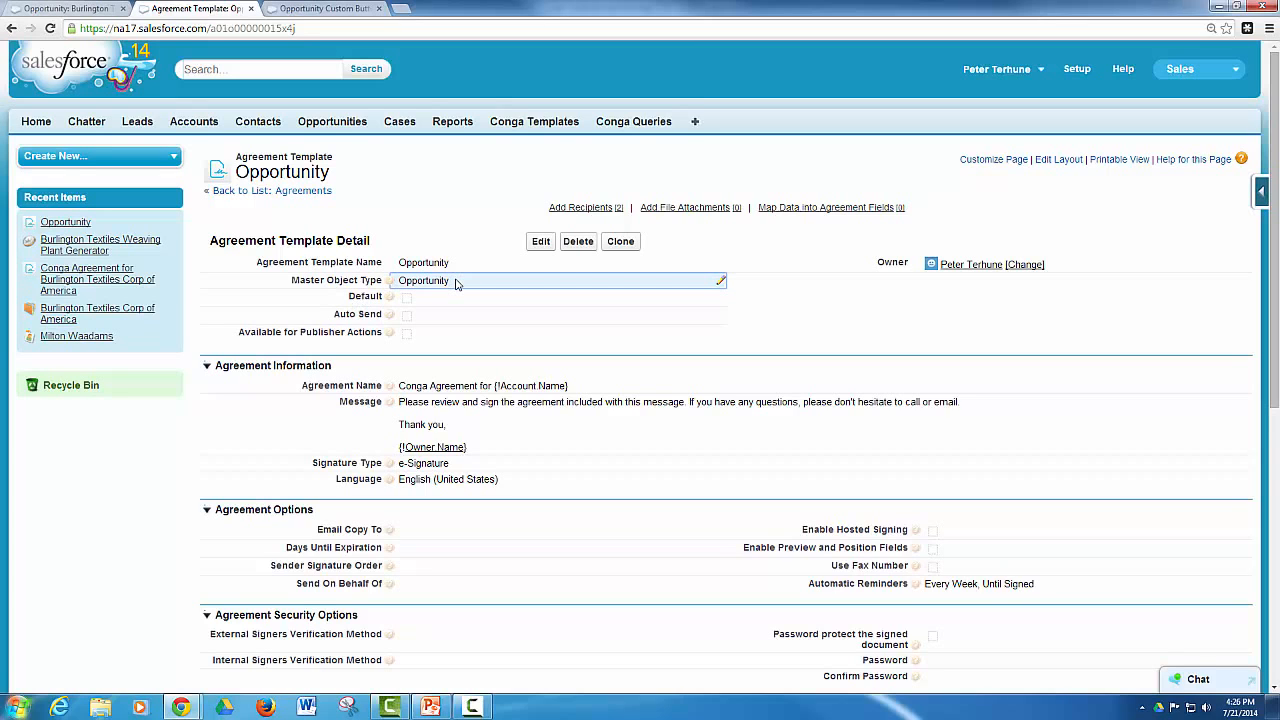
pyautogui.scroll(-3, 455, 283)
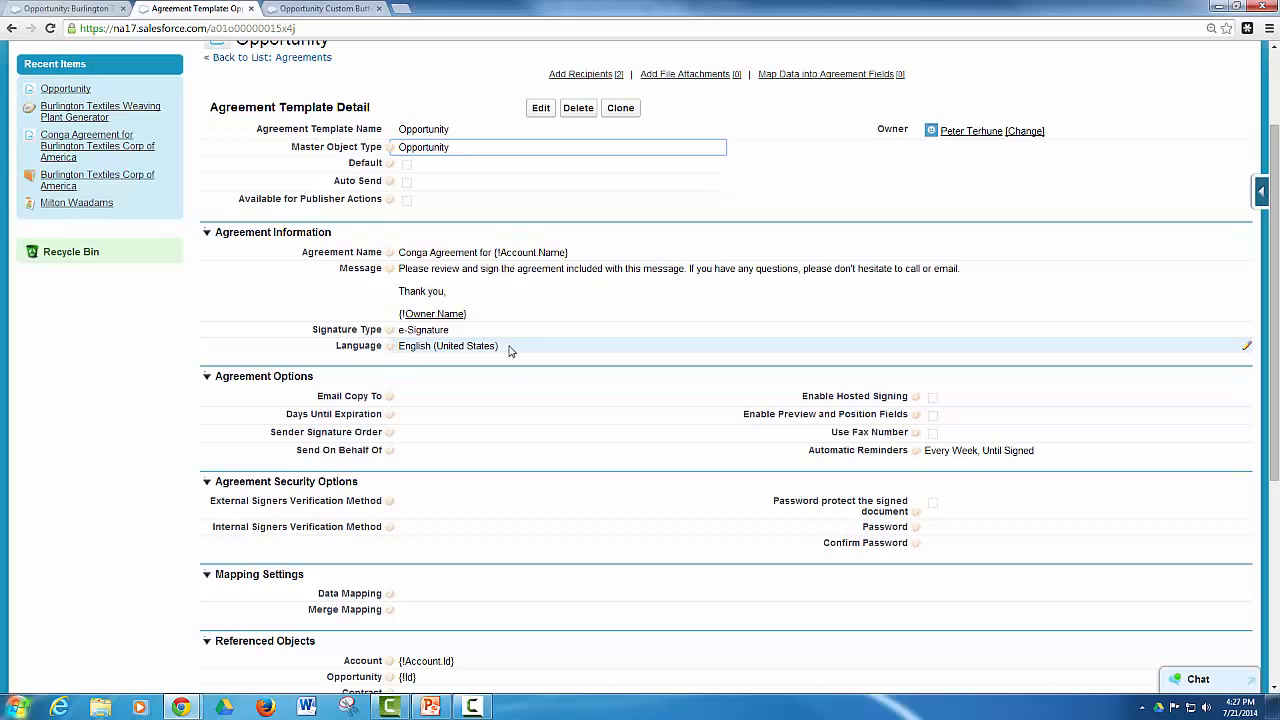
pyautogui.scroll(-1, 507, 357)
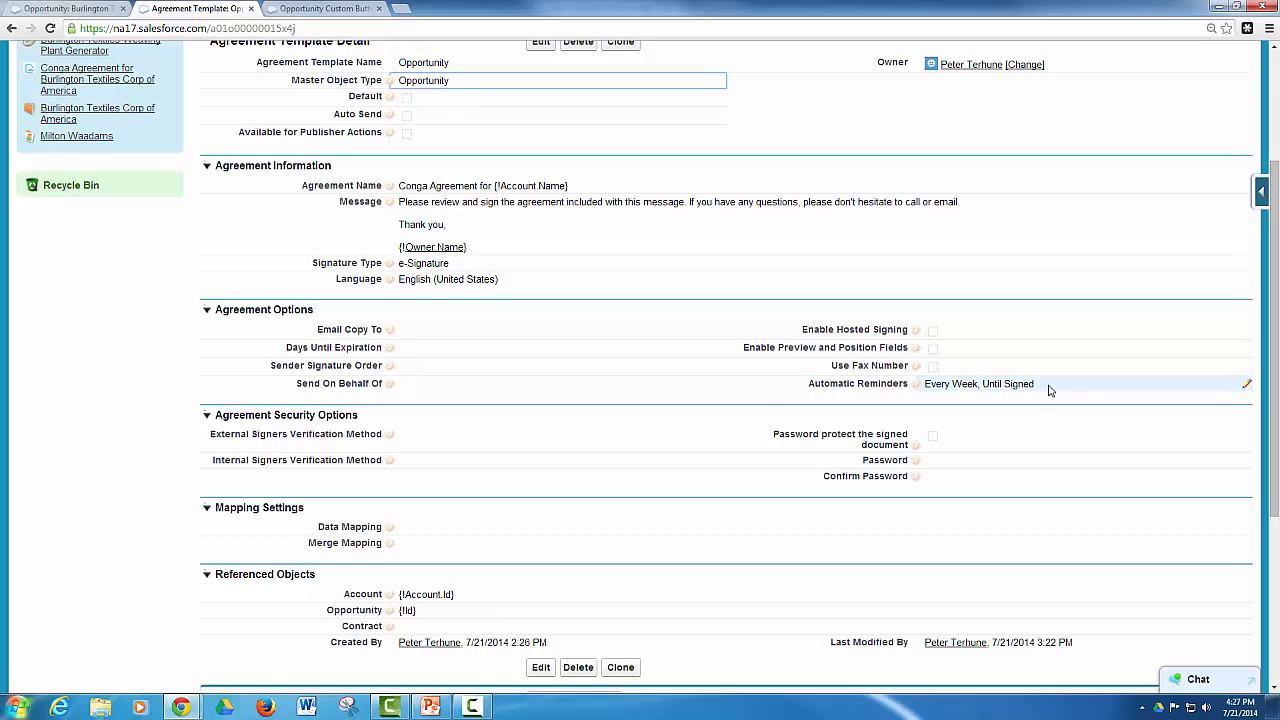
pyautogui.scroll(-1, 566, 422)
pyautogui.scroll(-2, 566, 422)
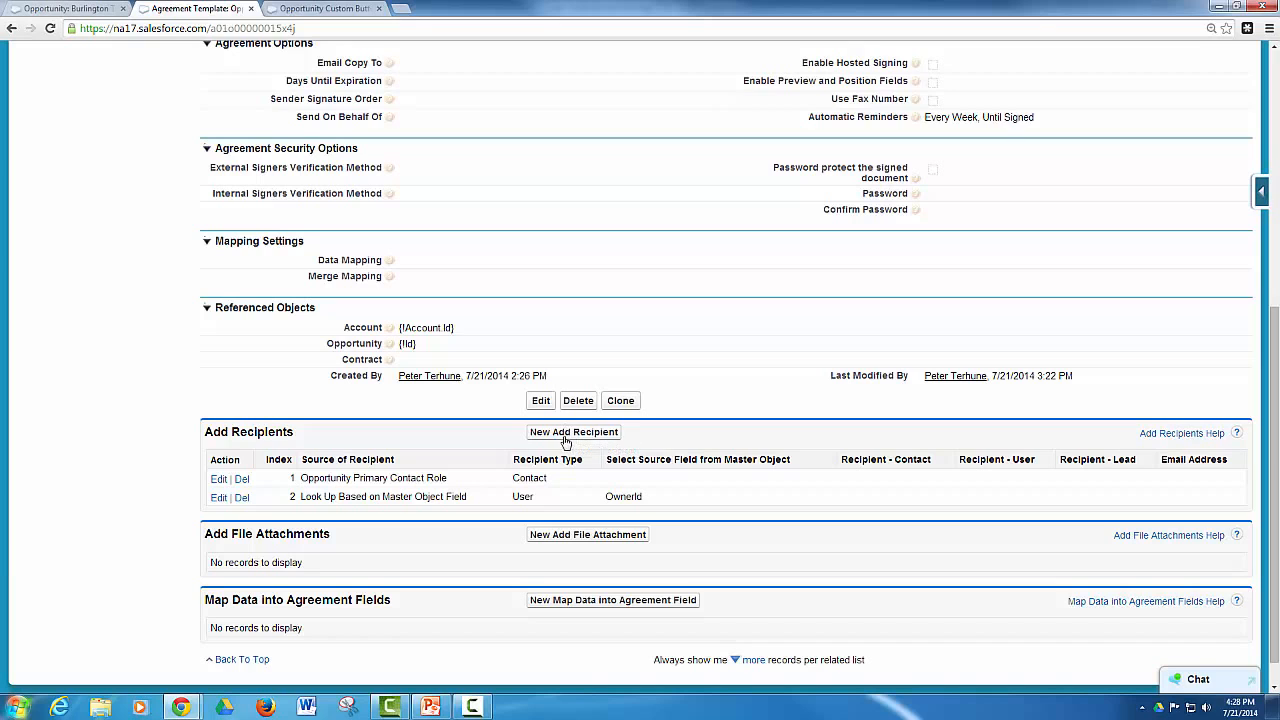
# Copy the agreement template's record ID from its address and locate the matching ESAgreementTemplateId value in the Send Proposal (EchoSign) button URL
pyautogui.scroll(4, 514, 469)
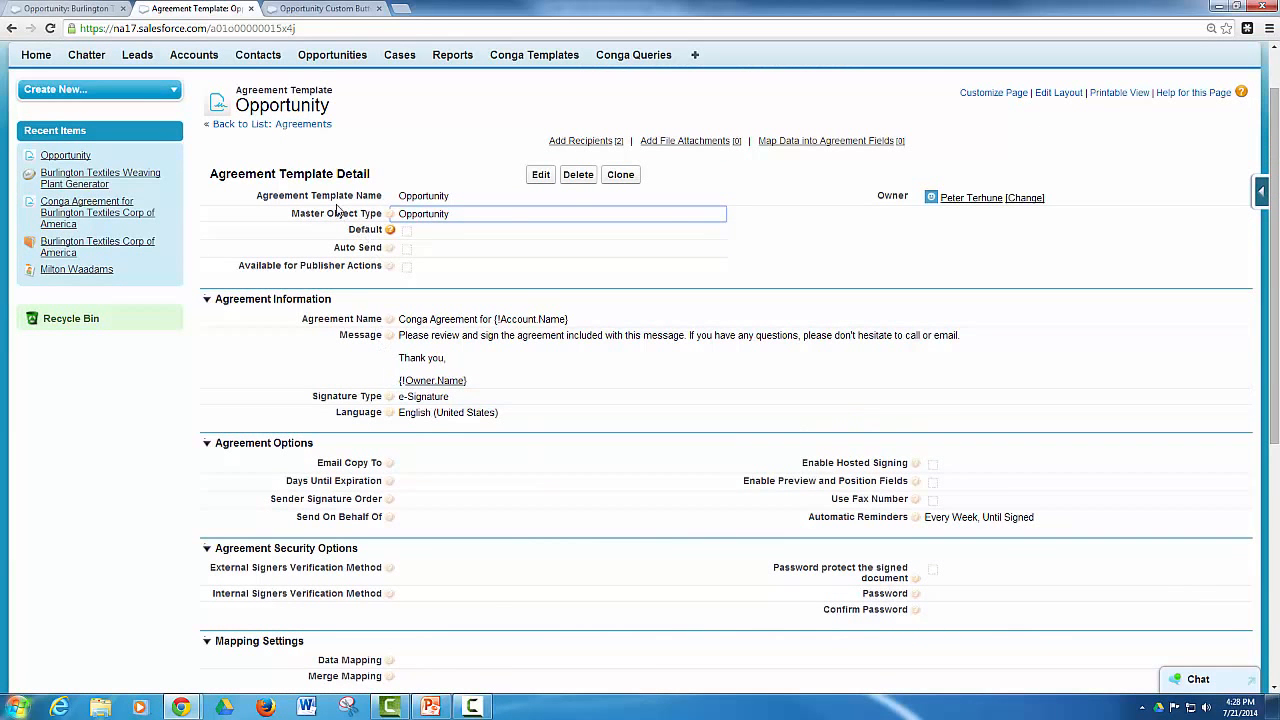
pyautogui.doubleClick(267, 28)
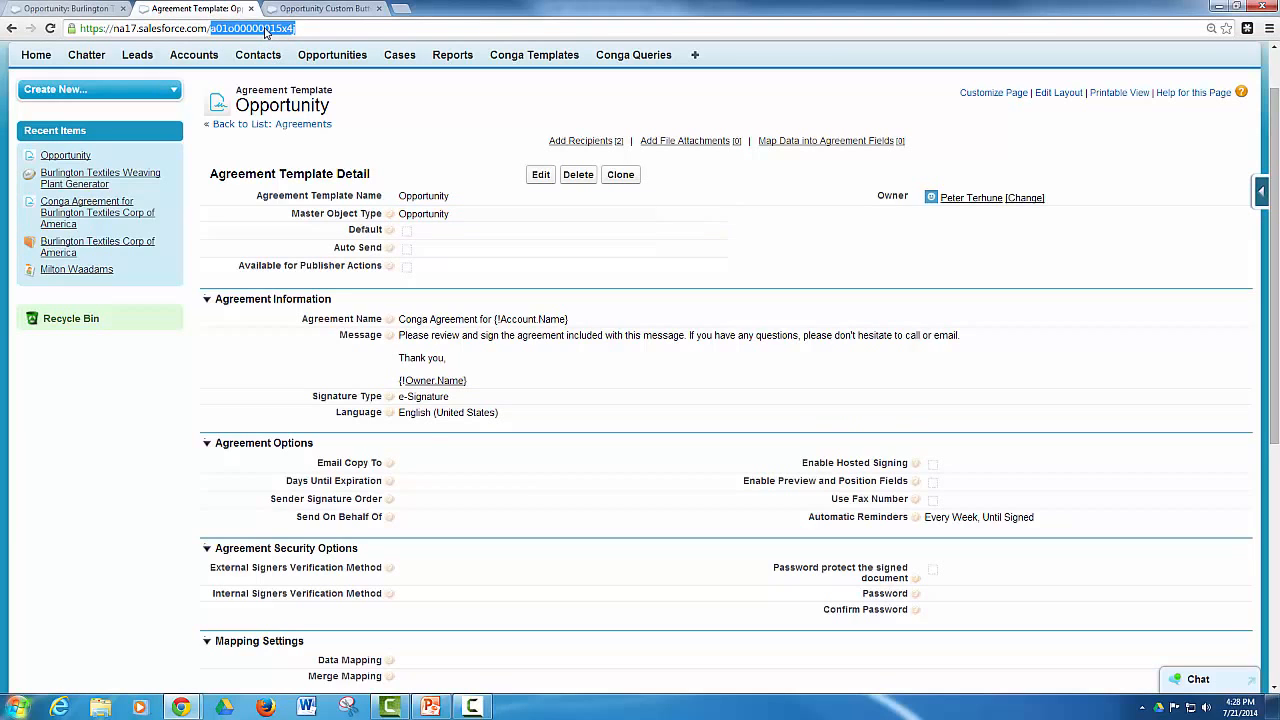
pyautogui.rightClick(266, 32)
pyautogui.click(292, 75)
pyautogui.click(321, 8)
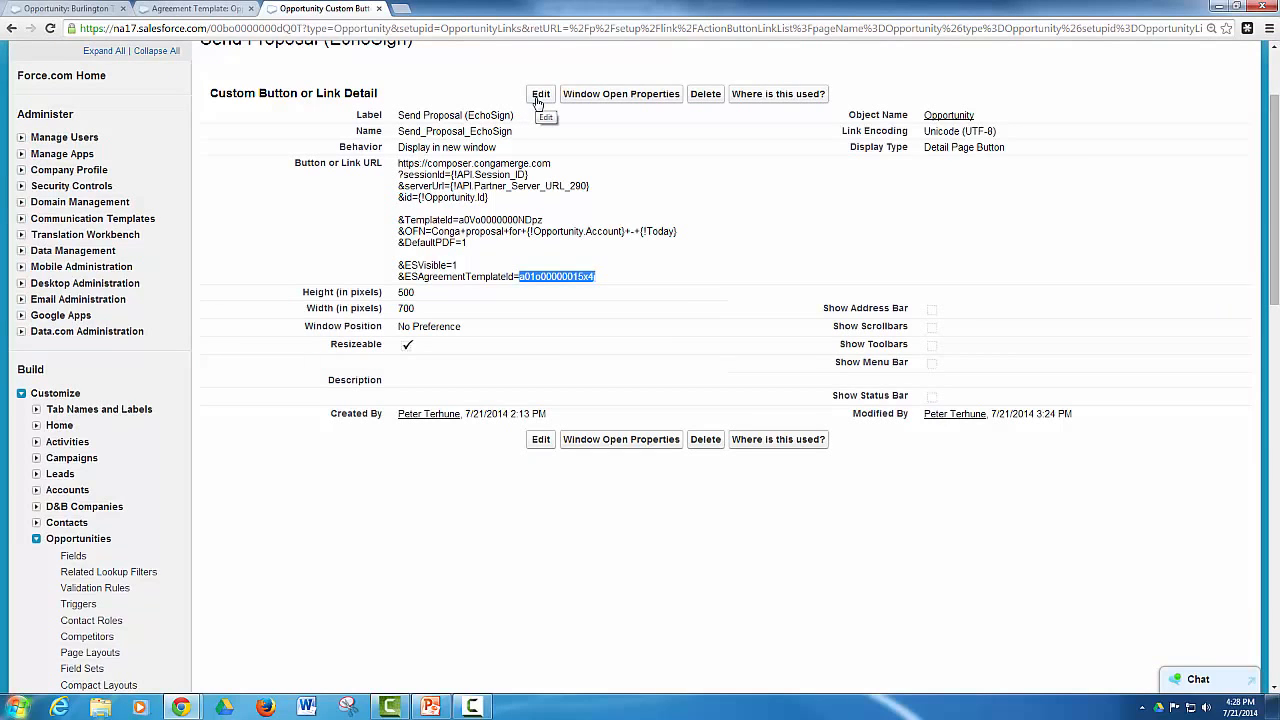
pyautogui.moveTo(518, 277); pyautogui.dragTo(612, 278)
pyautogui.click(611, 283)
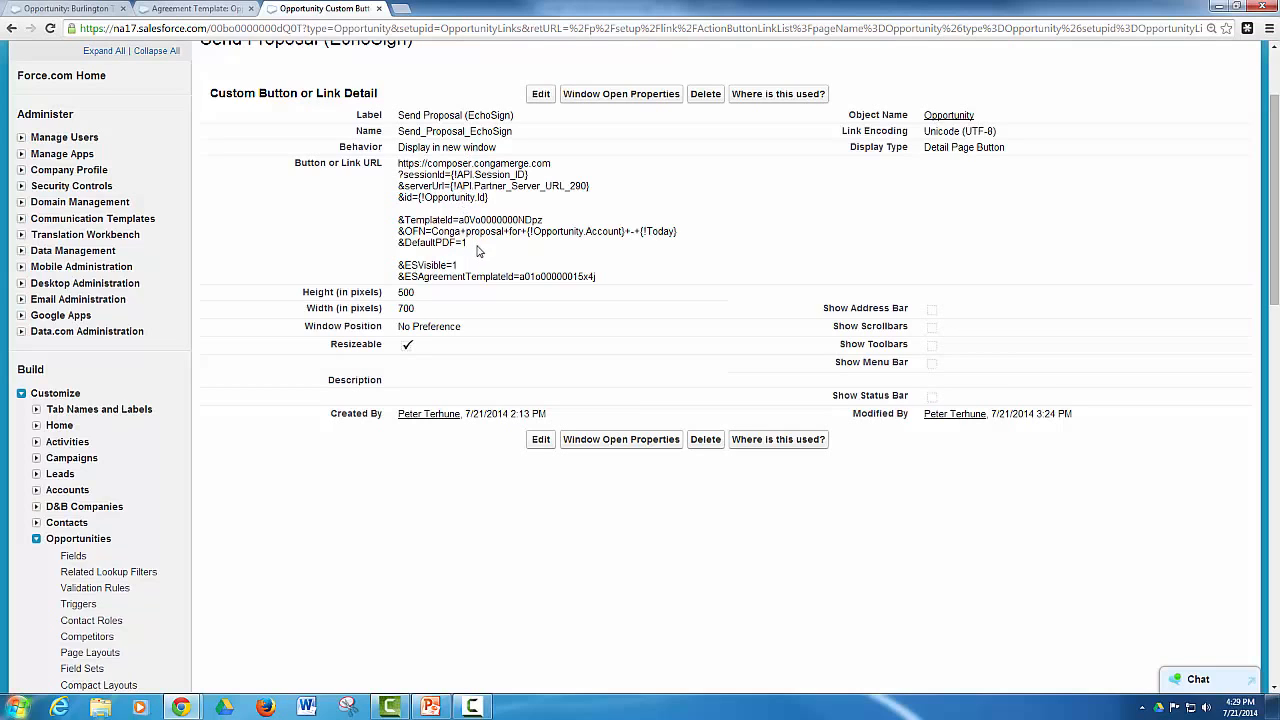
# Compare the button URL's Composer lines through DefaultPDF with its EchoSign parameters ESVisible and ESAgreementTemplateId
pyautogui.moveTo(468, 242); pyautogui.dragTo(392, 163)
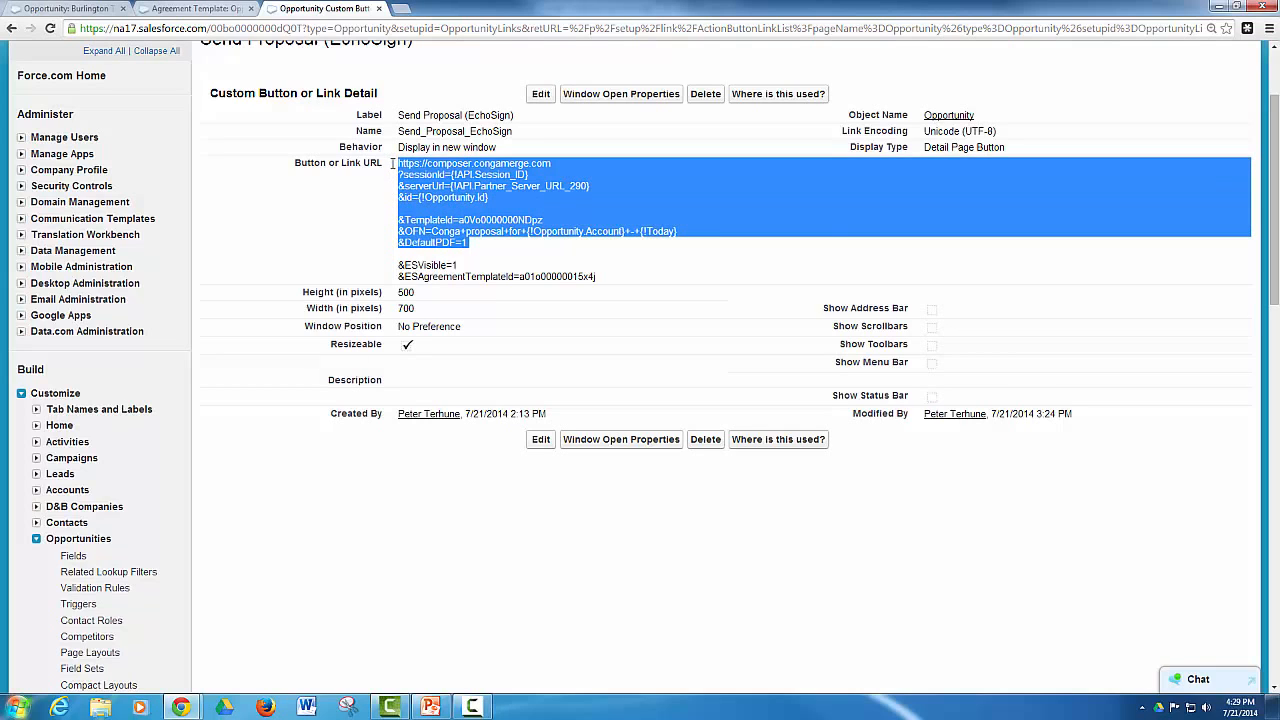
pyautogui.click(401, 265)
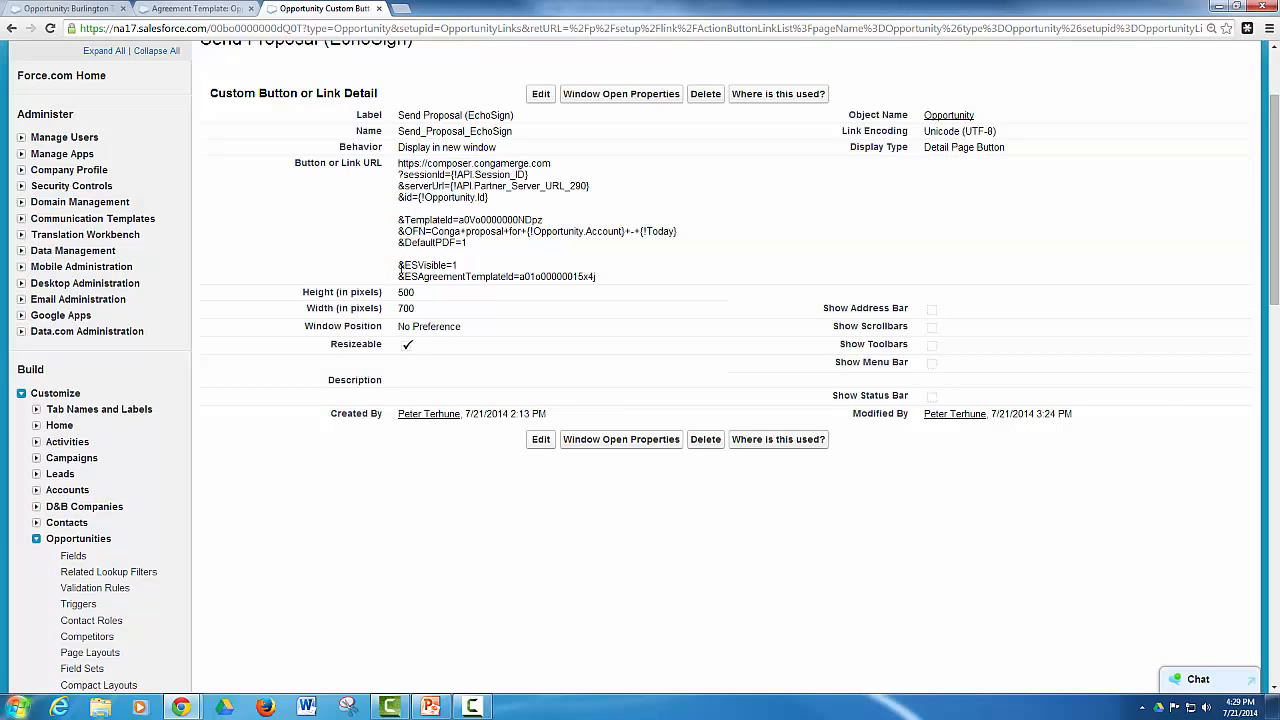
pyautogui.moveTo(401, 265); pyautogui.dragTo(604, 275)
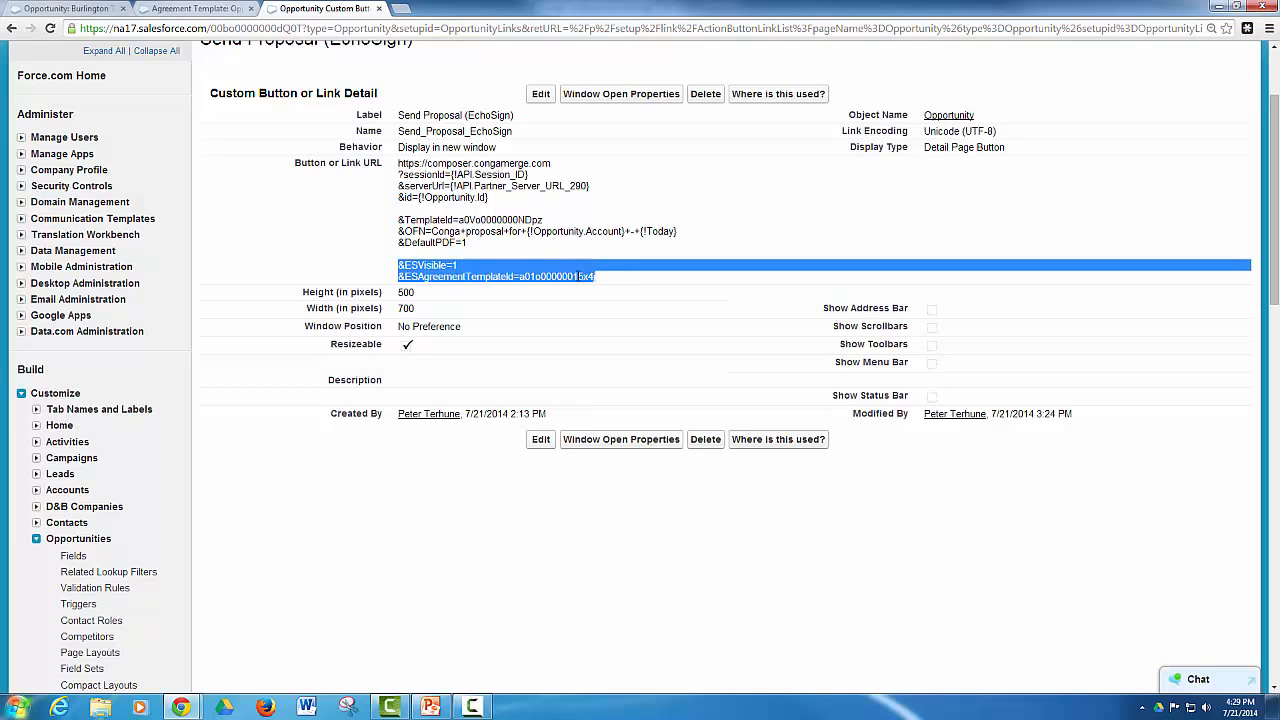
pyautogui.click(575, 276)
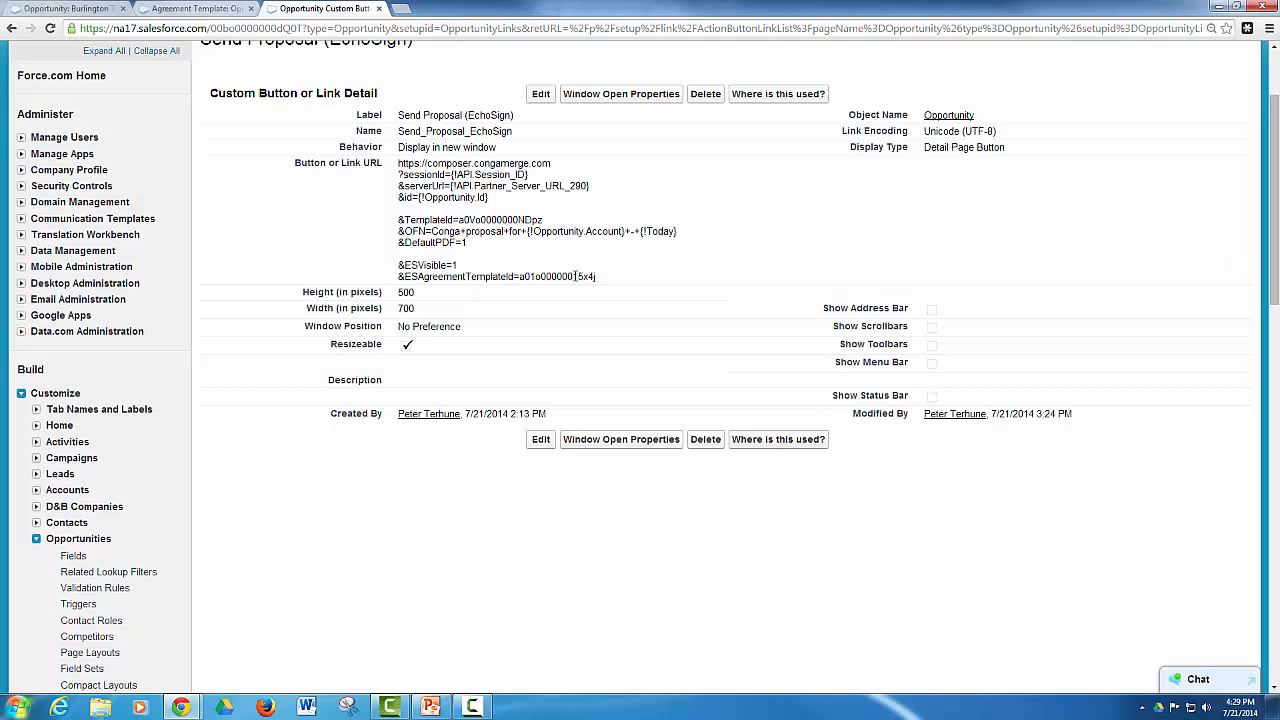
pyautogui.doubleClick(575, 276)
# Run Send Proposal (EchoSign) from the Burlington Textiles Weaving Plant Generator opportunity and merge the proposal as Adobe PDF into EchoSign
pyautogui.click(80, 8)
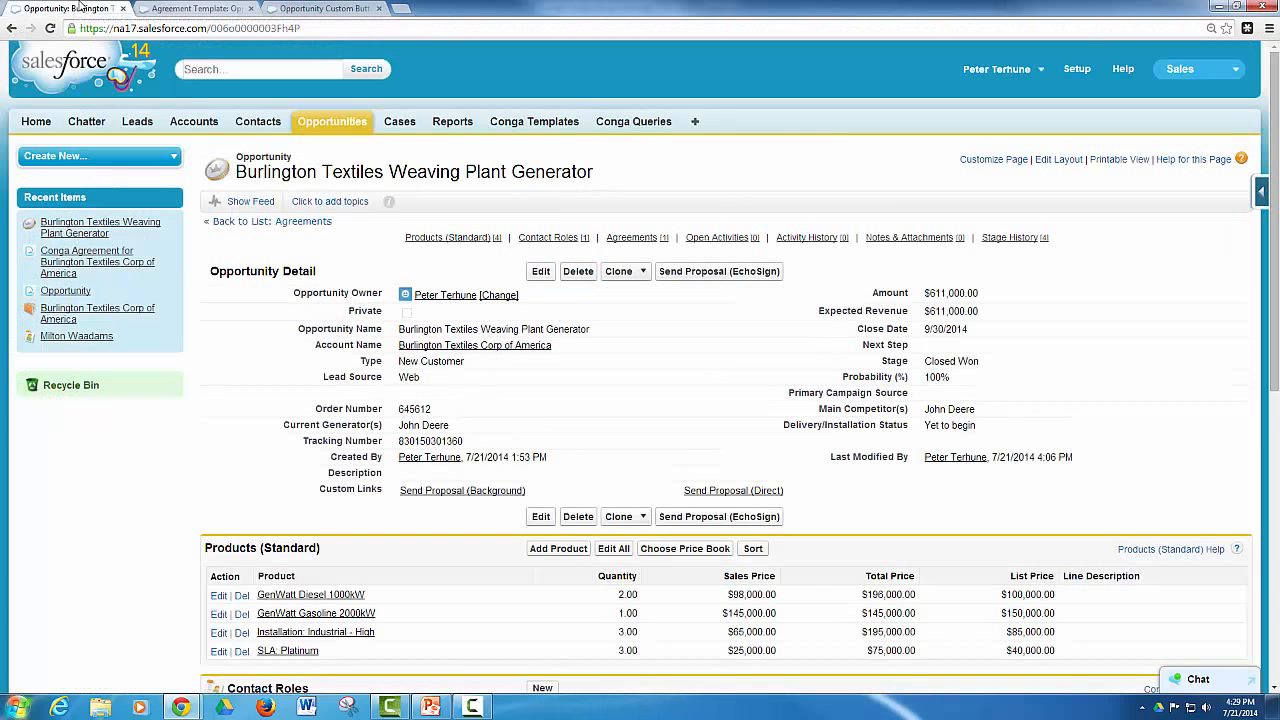
pyautogui.click(717, 273)
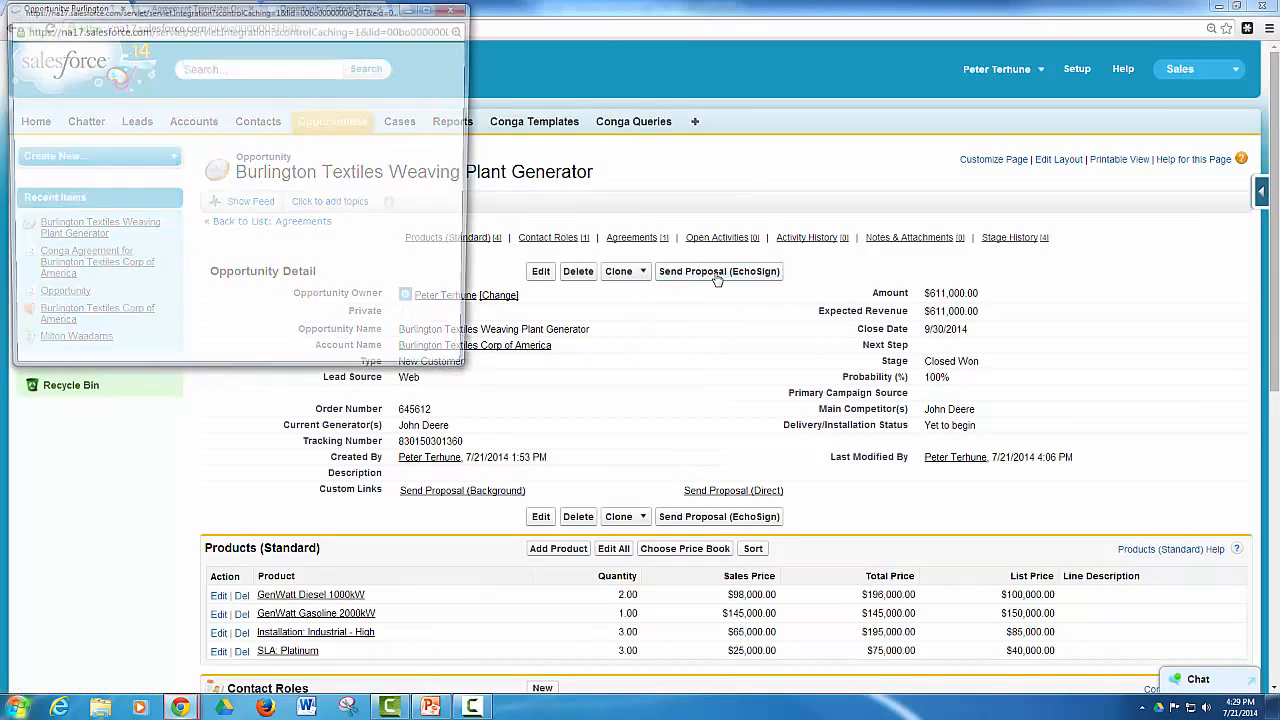
pyautogui.moveTo(373, 20); pyautogui.dragTo(586, 144)
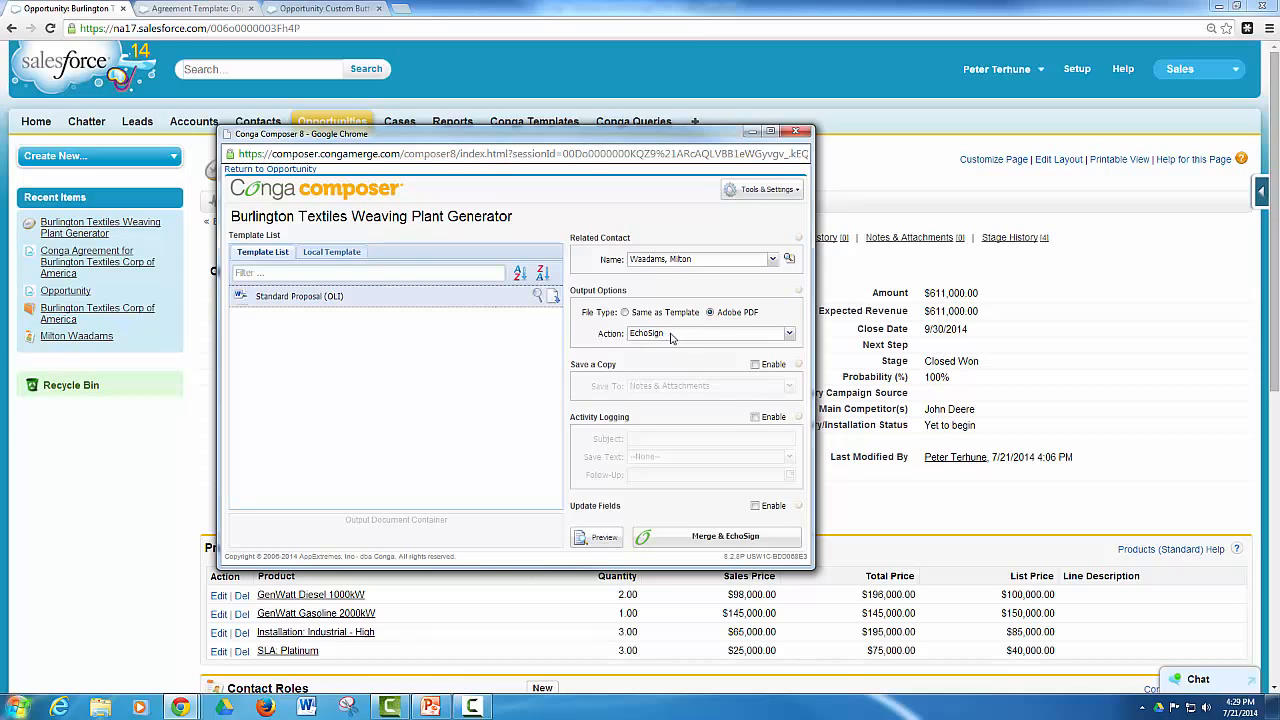
pyautogui.click(694, 536)
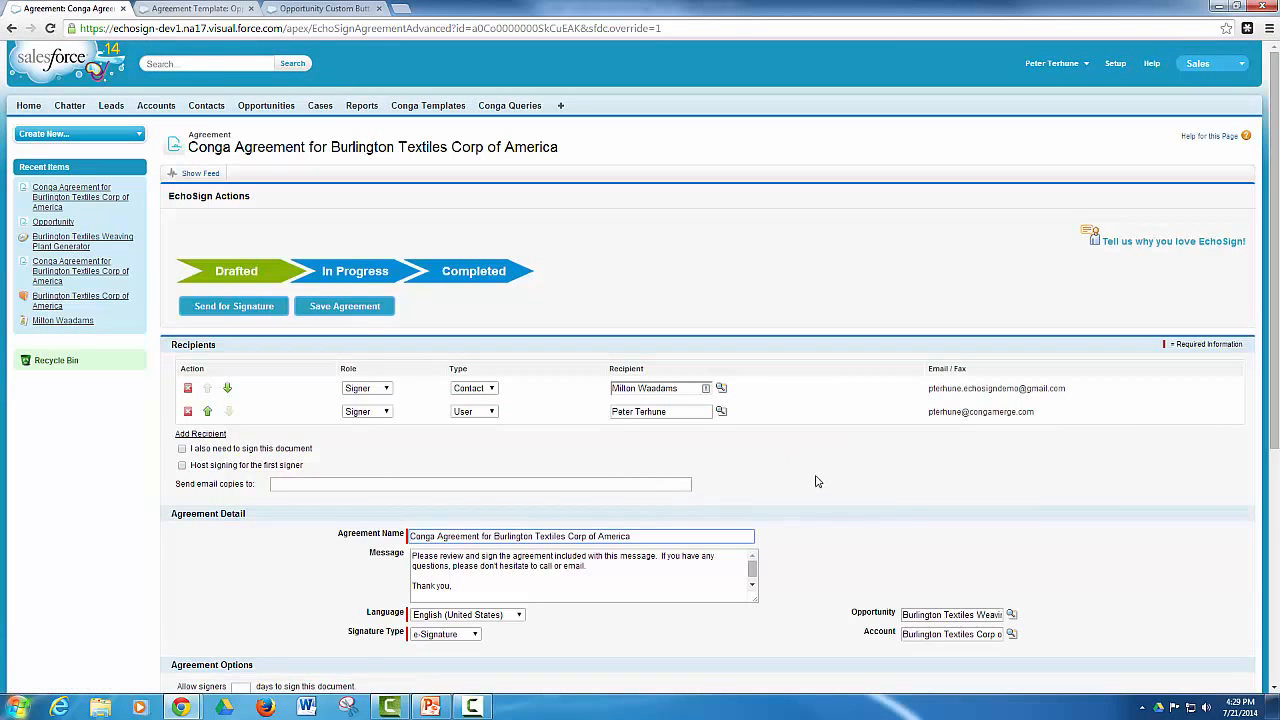
# Review the drafted Conga Agreement for Burlington Textiles Corp of America, including its recipients, agreement detail, options and security settings
pyautogui.scroll(-3, 818, 475)
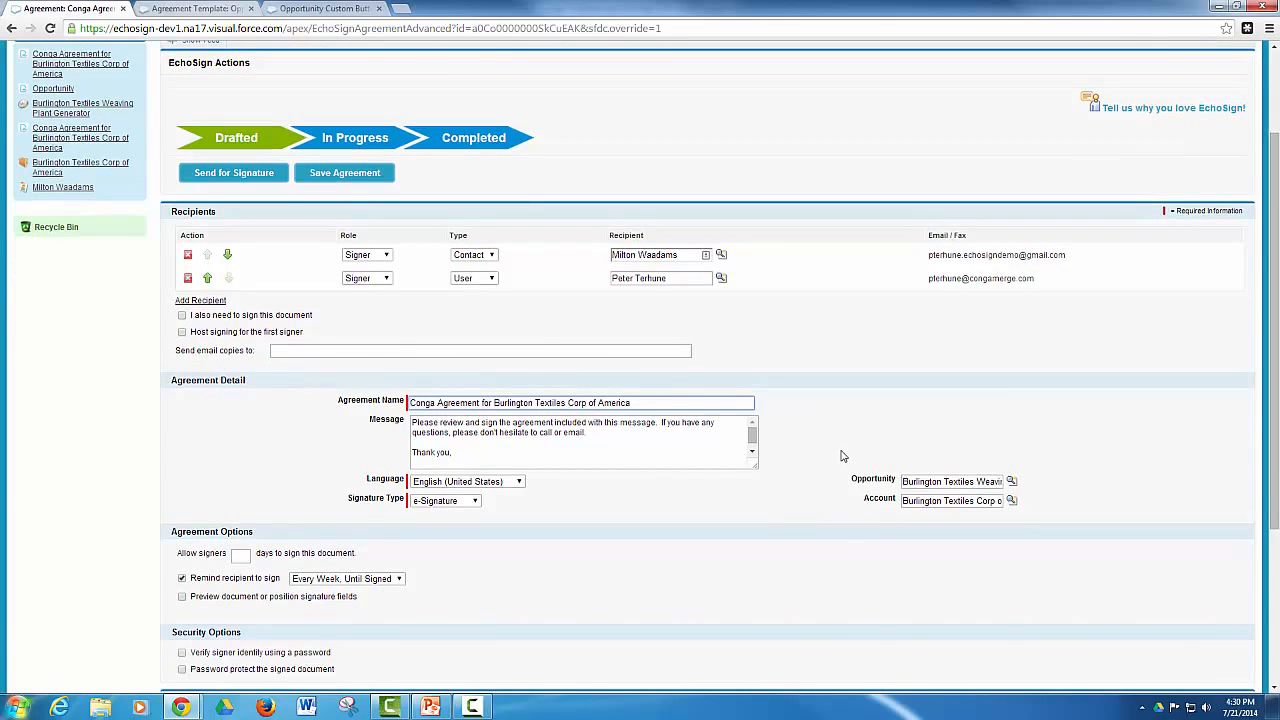
pyautogui.scroll(-5, 842, 455)
pyautogui.scroll(7, 842, 455)
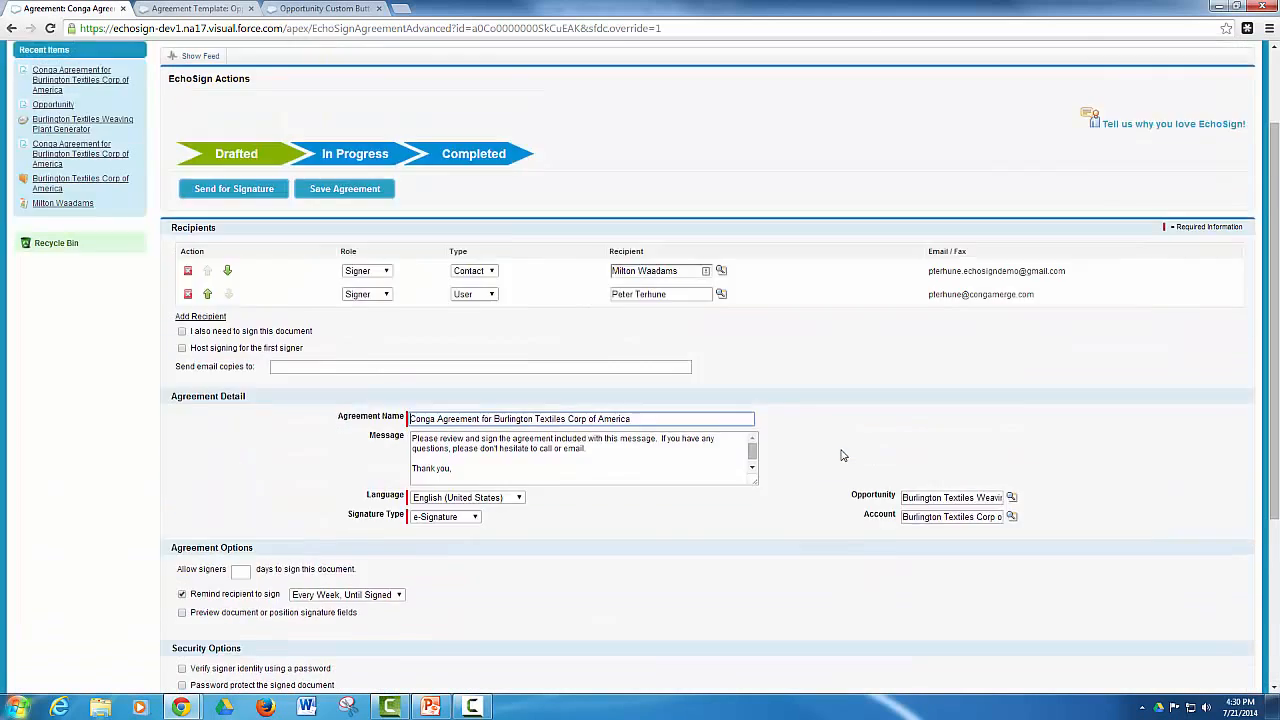
pyautogui.scroll(1, 842, 455)
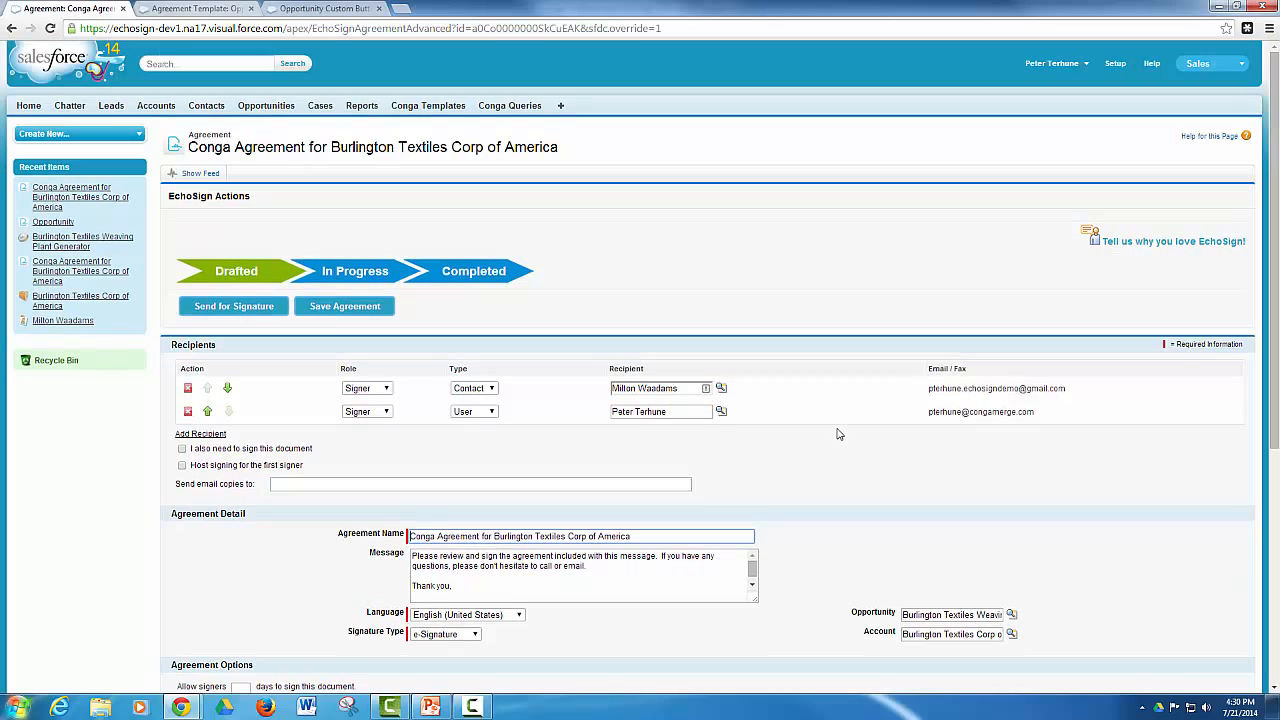
# Return to the Burlington Textiles Weaving Plant Generator opportunity and run its Send Proposal (Background) custom link
pyautogui.click(52, 303)
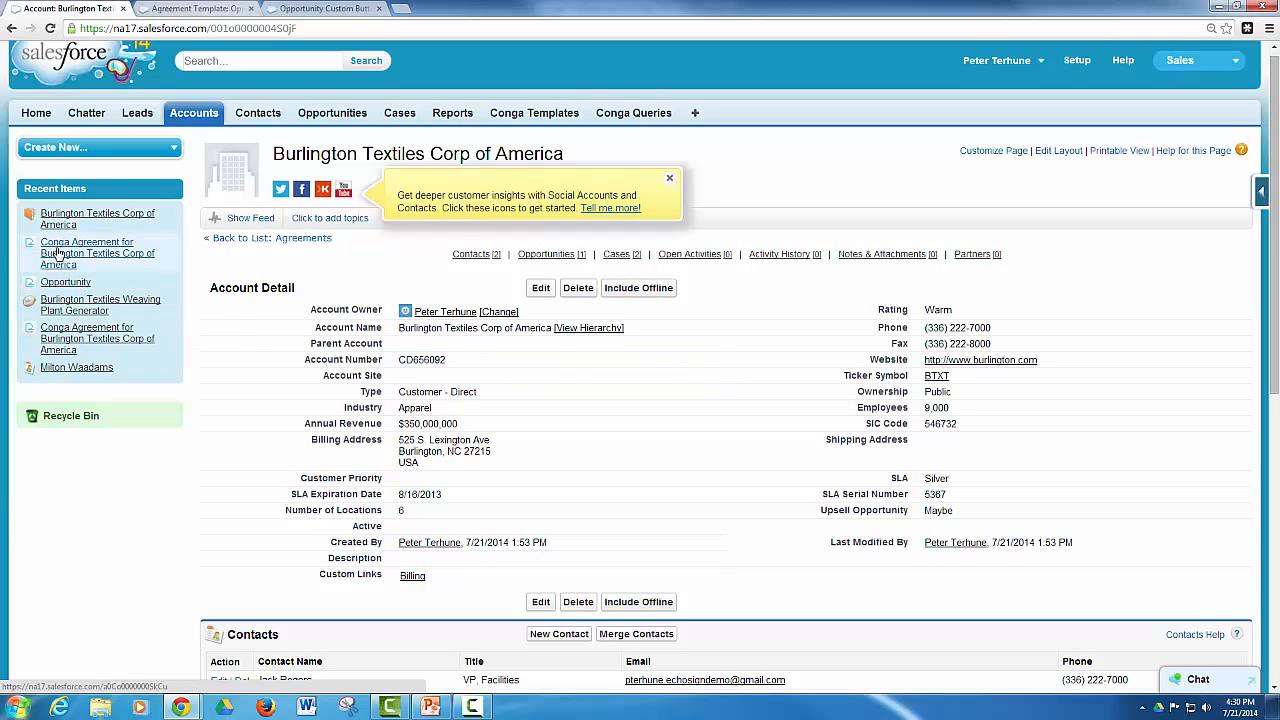
pyautogui.click(65, 305)
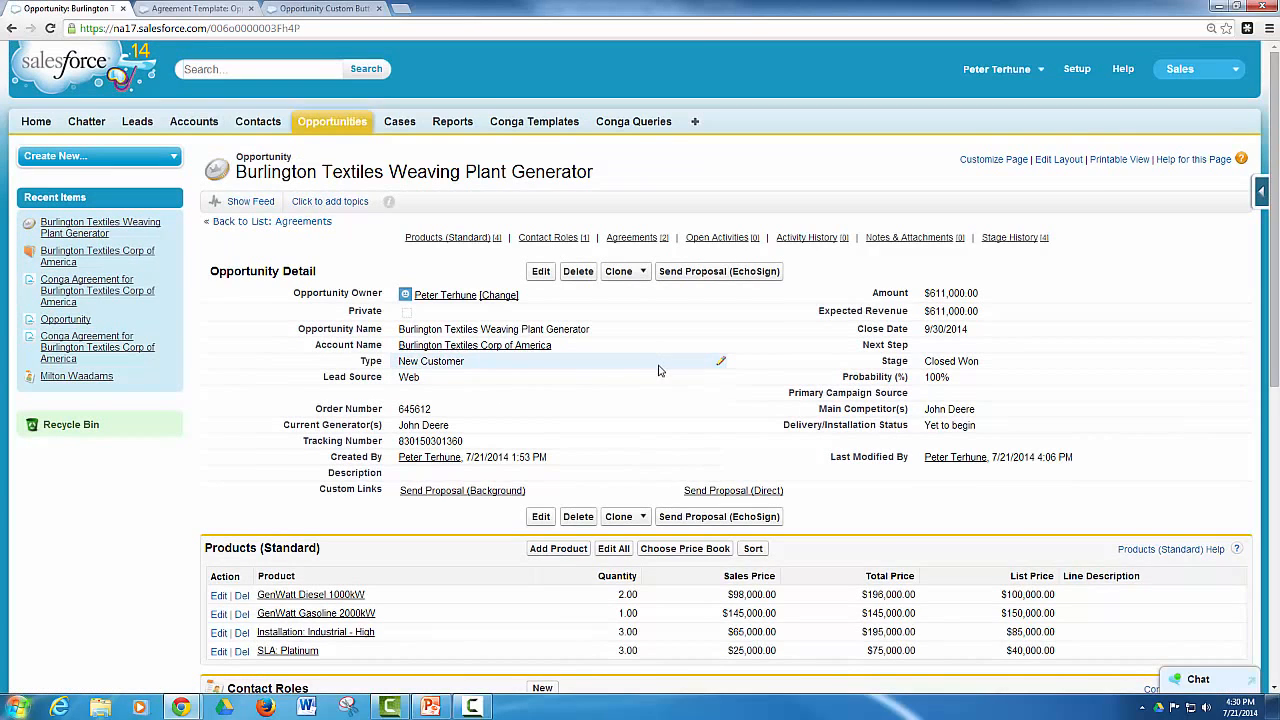
pyautogui.scroll(-1, 655, 370)
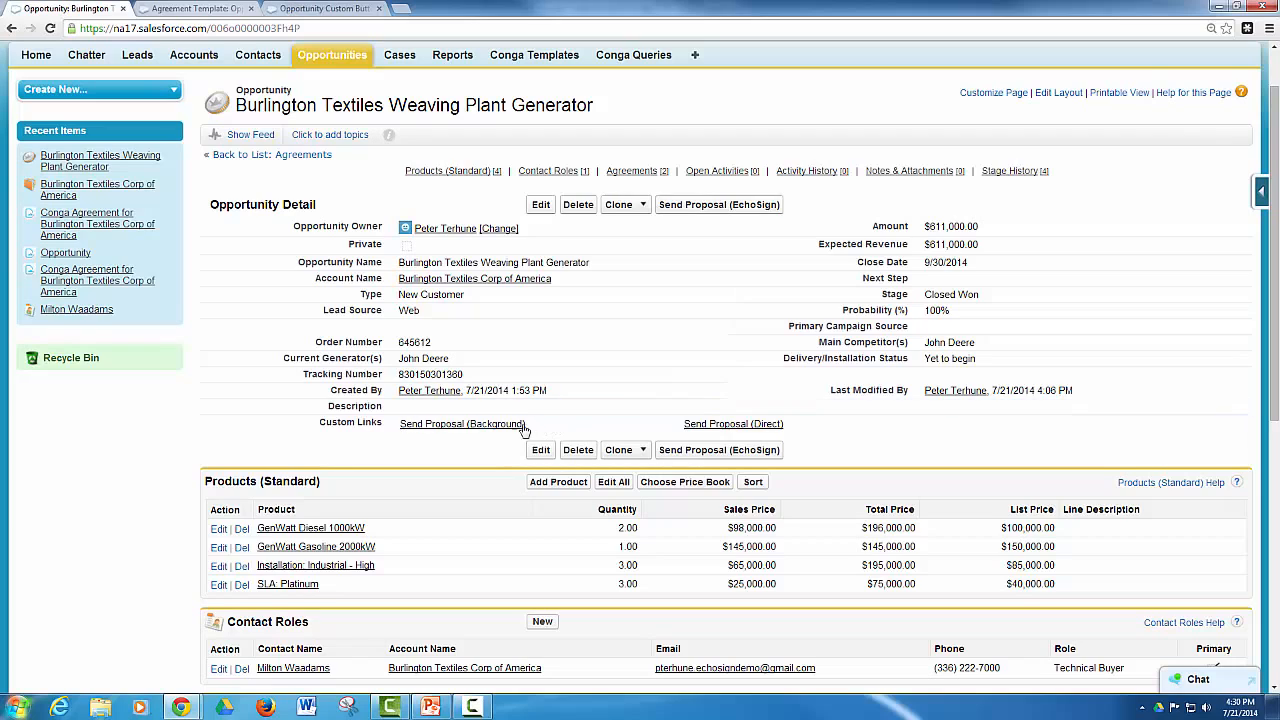
pyautogui.click(462, 426)
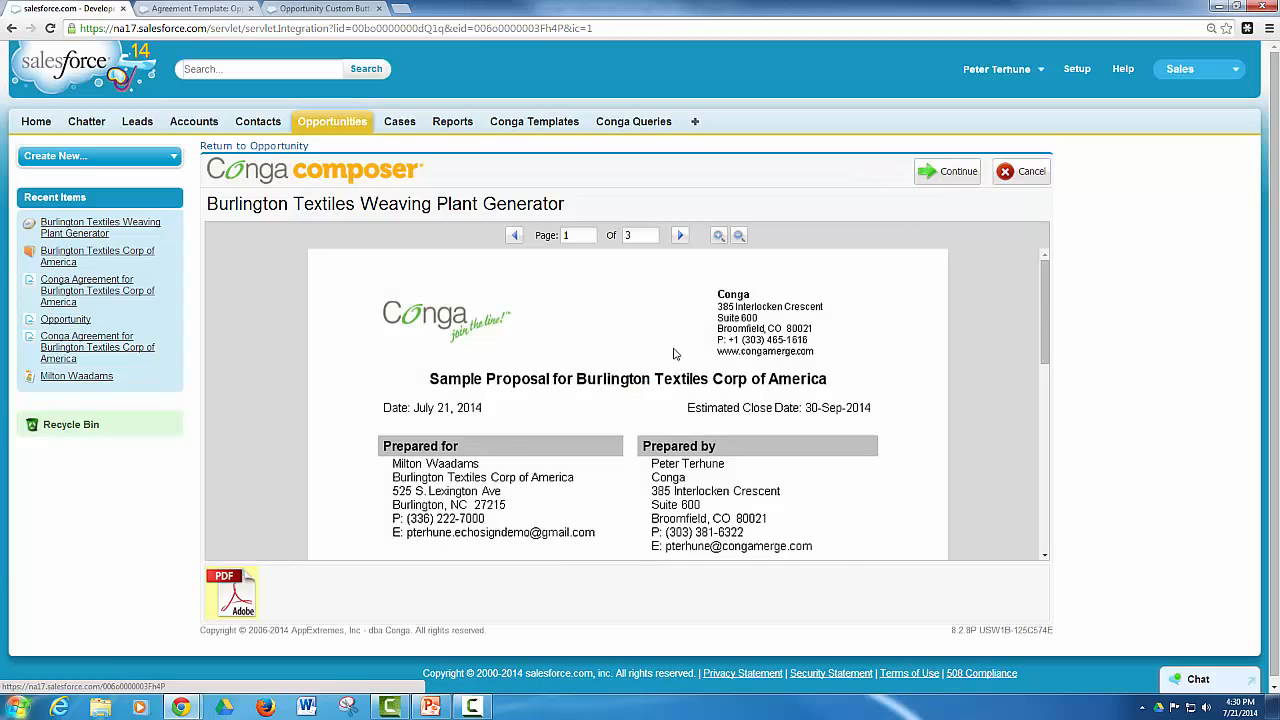
# Review all three pages of the merged proposal preview in Conga Composer and continue to the EchoSign agreement
pyautogui.scroll(-3, 674, 353)
pyautogui.scroll(-3, 674, 353)
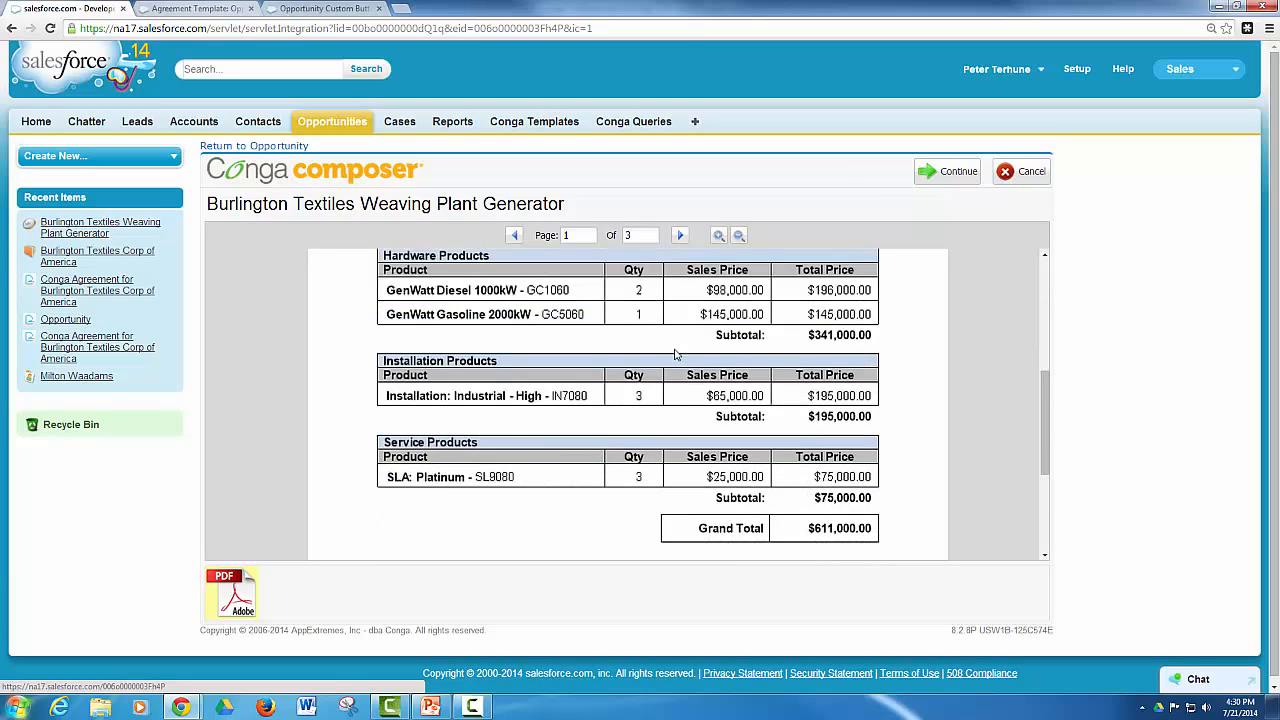
pyautogui.scroll(6, 676, 348)
pyautogui.click(681, 237)
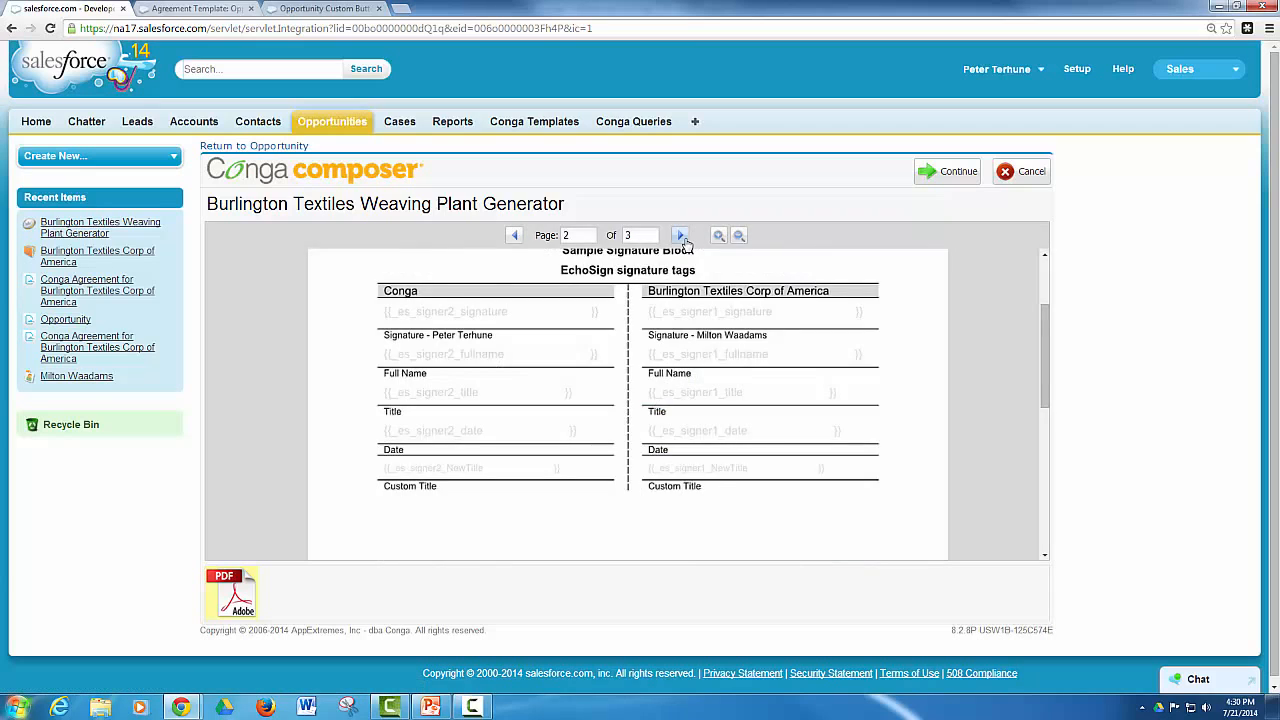
pyautogui.click(683, 238)
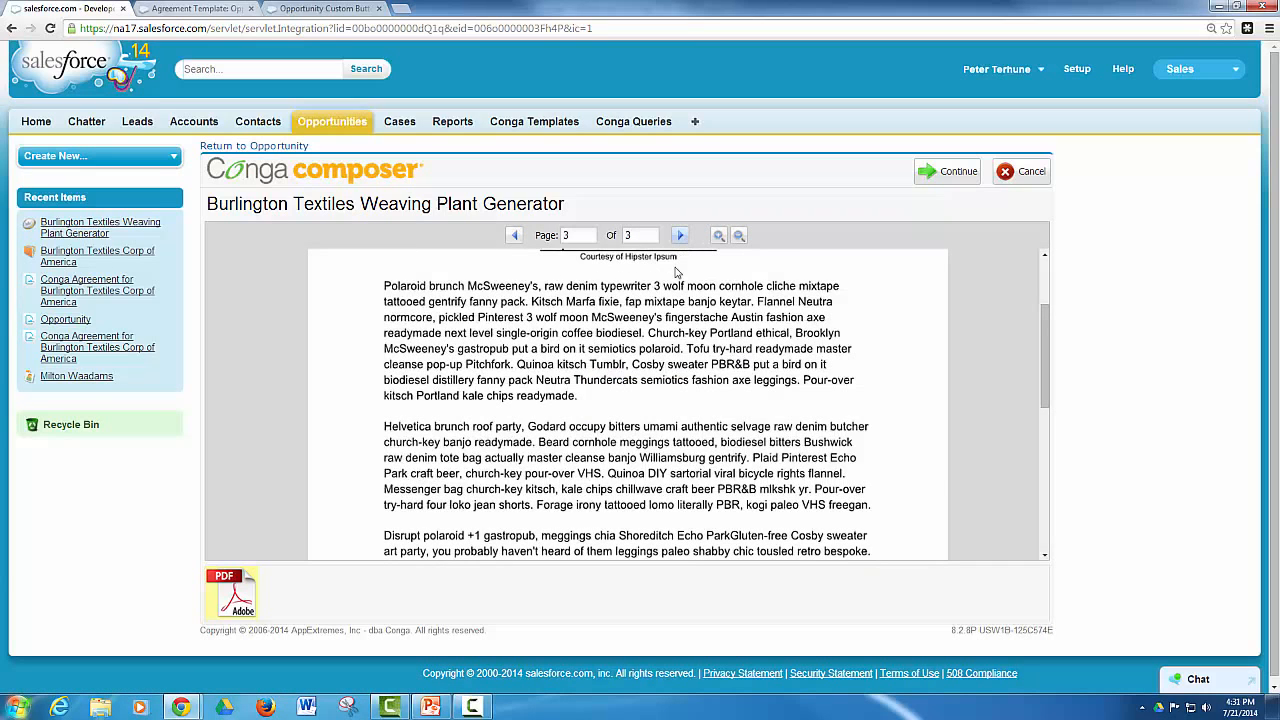
pyautogui.click(958, 173)
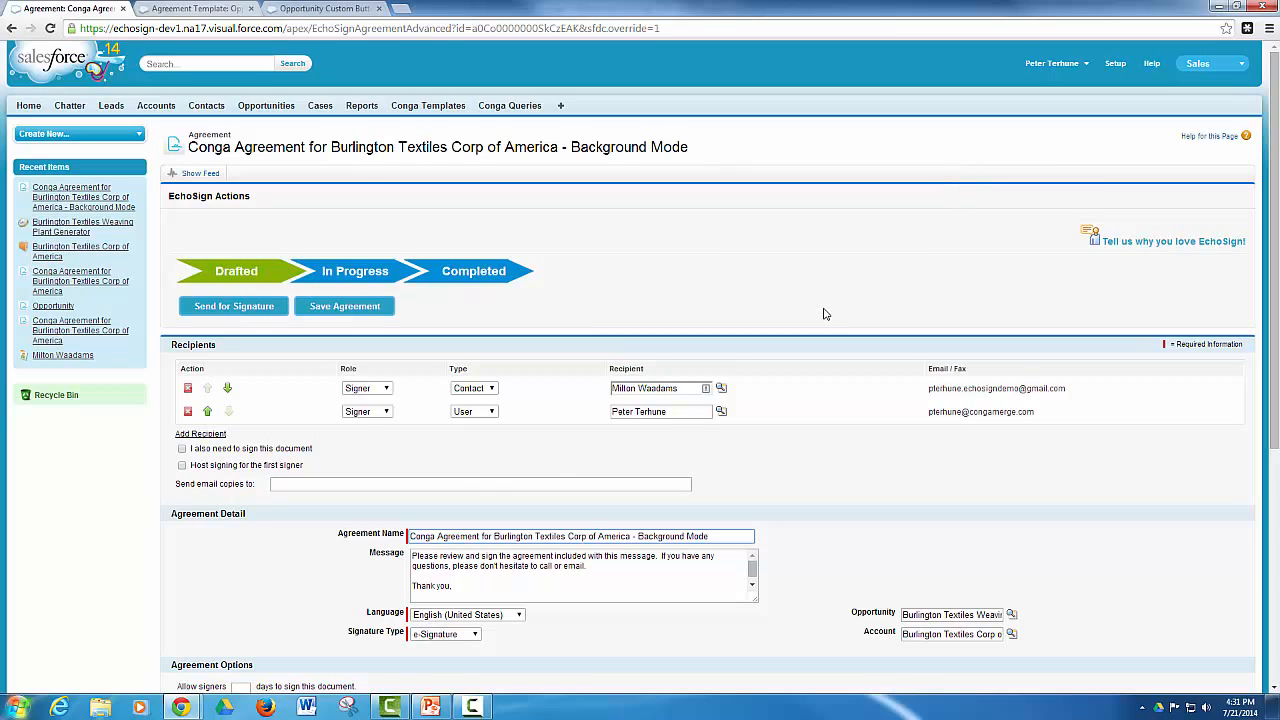
# Review the Background Mode draft agreement's recipients, agreement detail, reminder options and attached proposal PDF
pyautogui.scroll(-2, 824, 314)
pyautogui.scroll(-2, 824, 314)
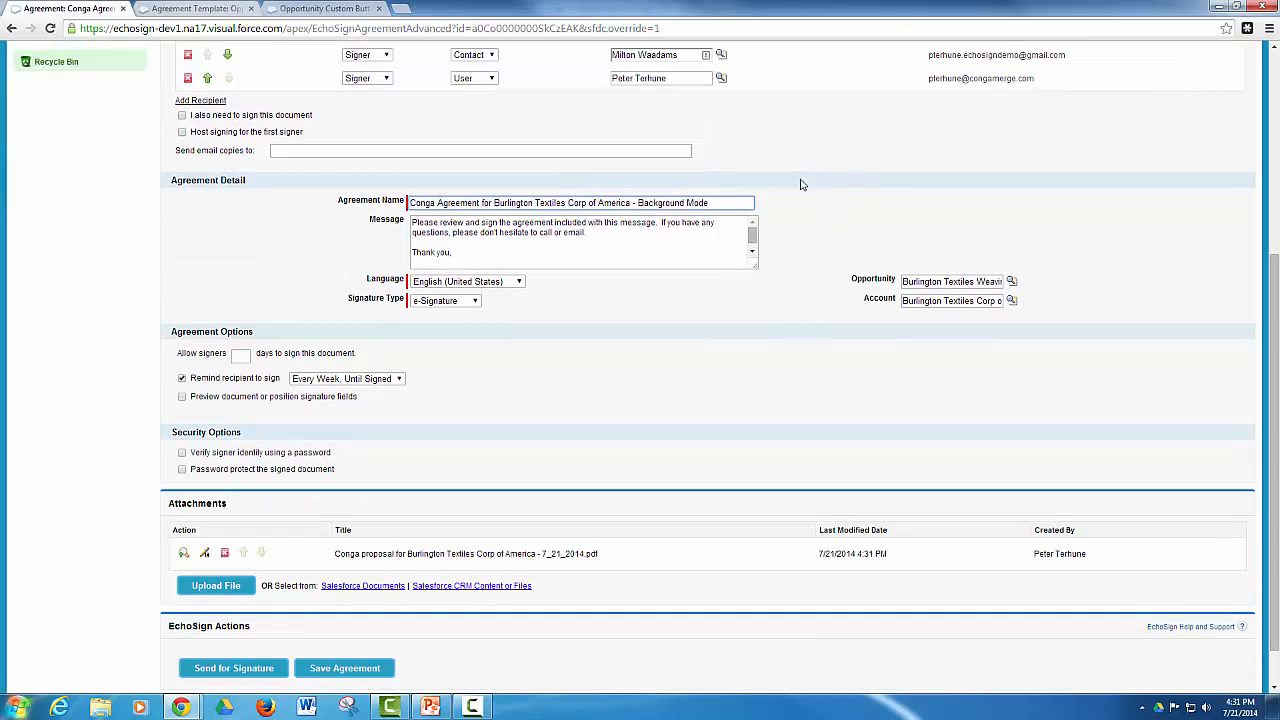
pyautogui.scroll(2, 770, 185)
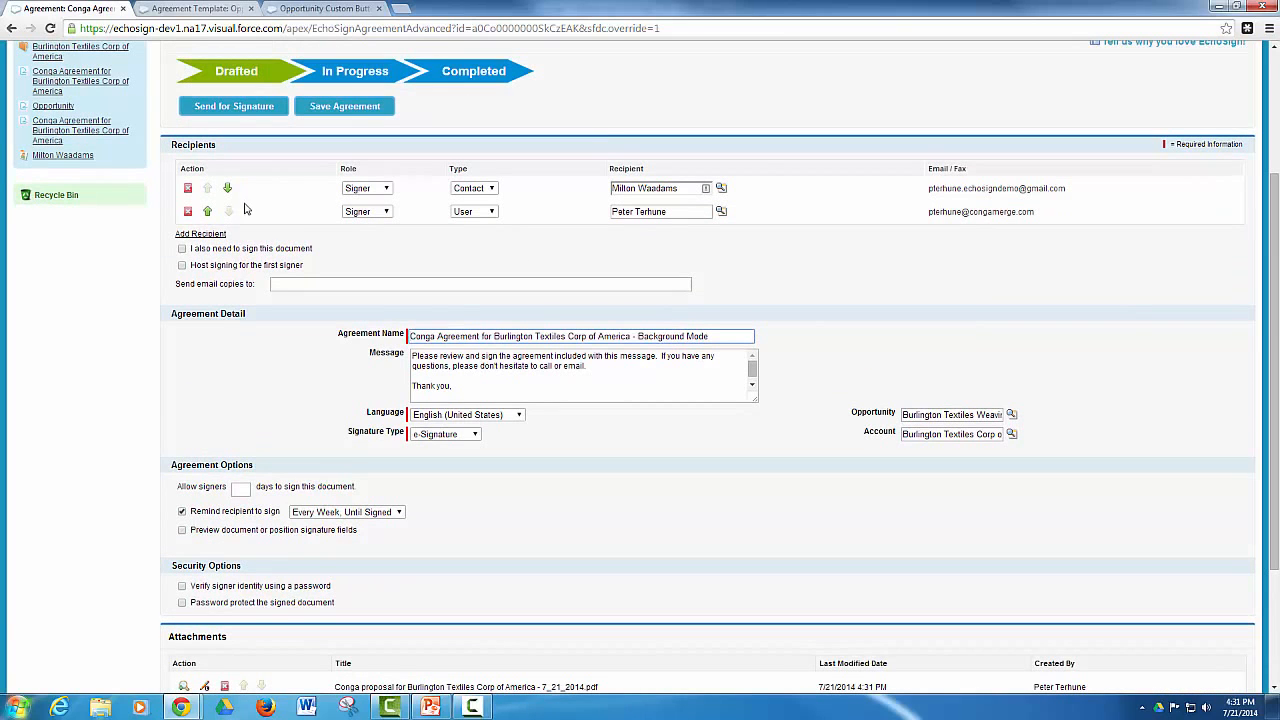
pyautogui.scroll(-2, 270, 332)
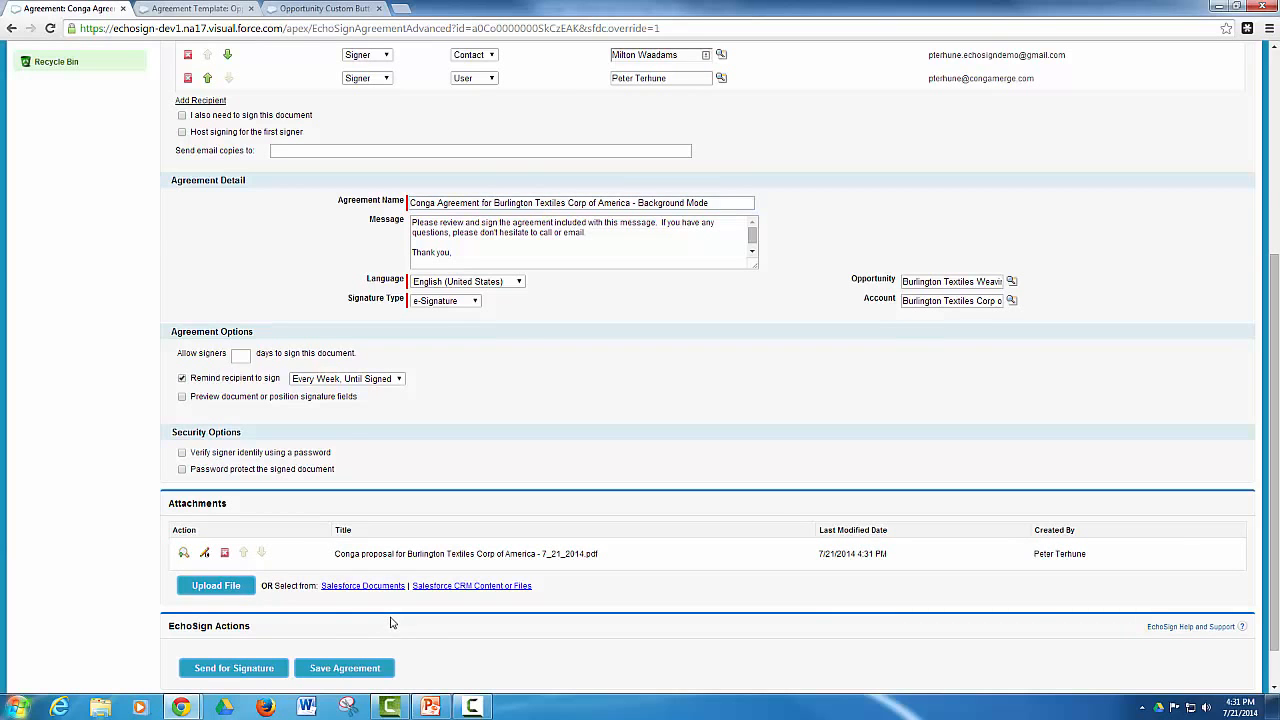
pyautogui.scroll(5, 390, 620)
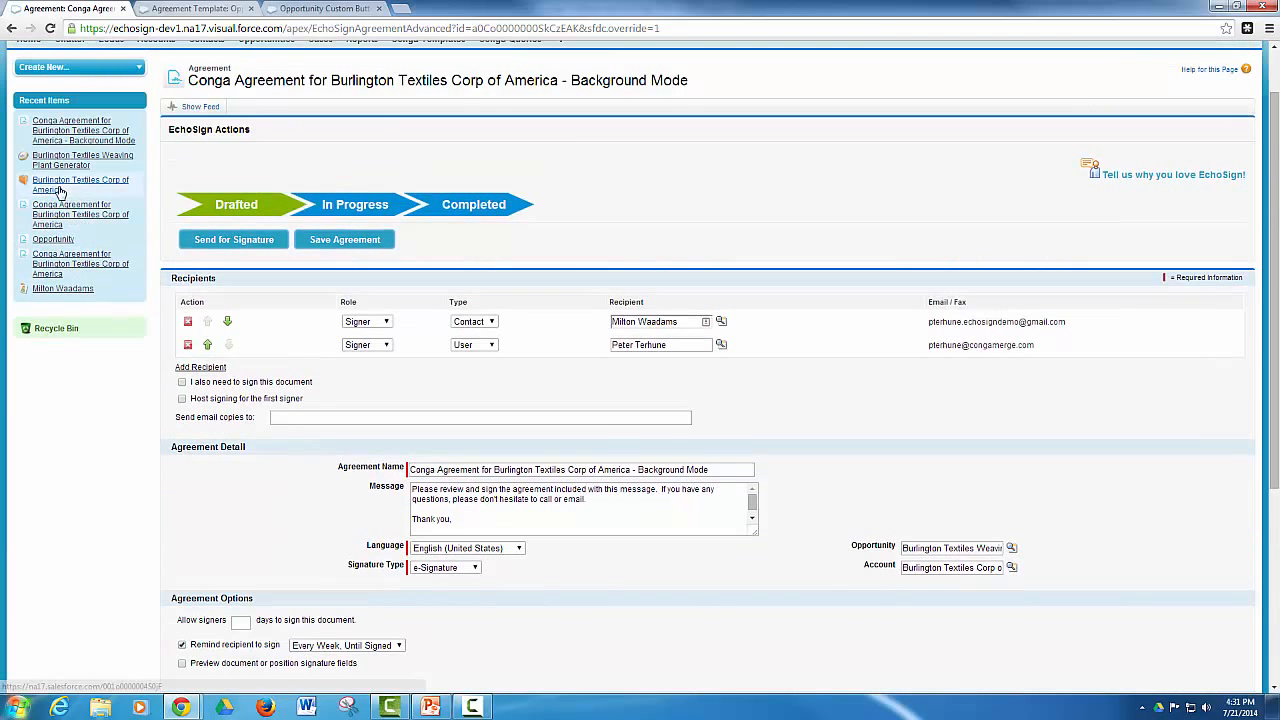
# Run Send Proposal (Direct) from the Burlington Textiles Weaving Plant Generator opportunity and view the opportunity's Agreements list
pyautogui.click(50, 162)
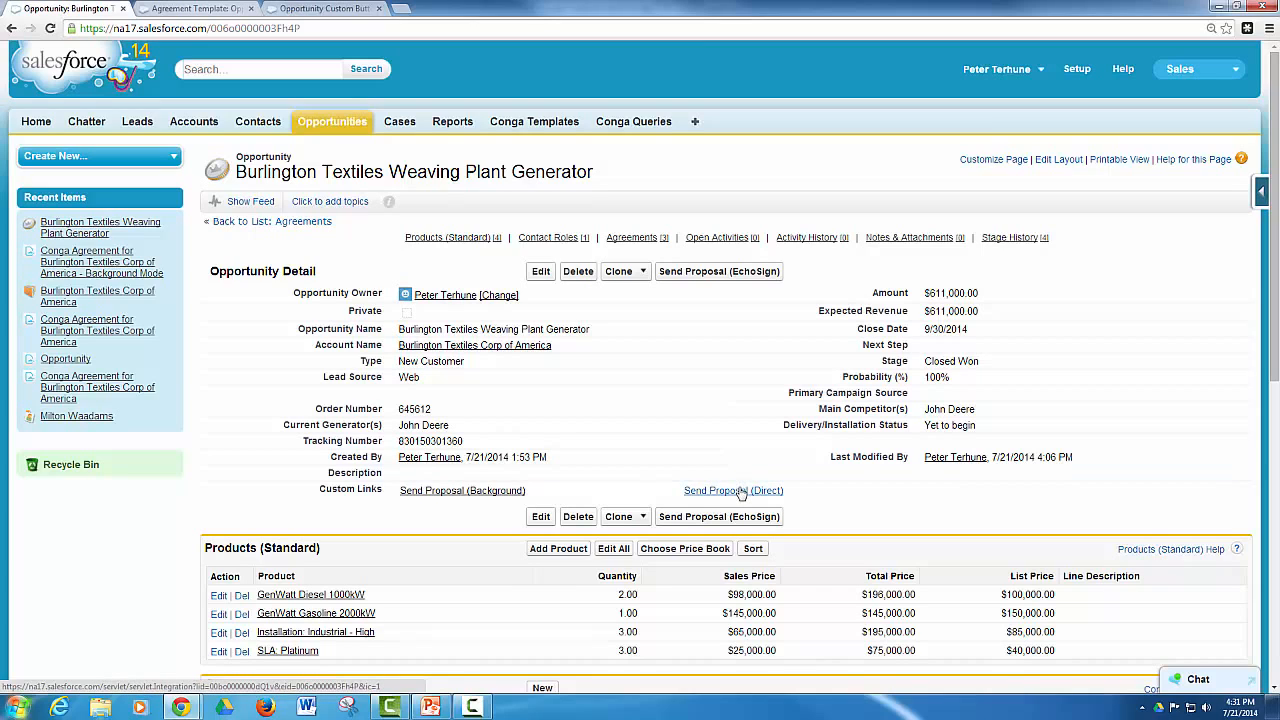
pyautogui.click(740, 491)
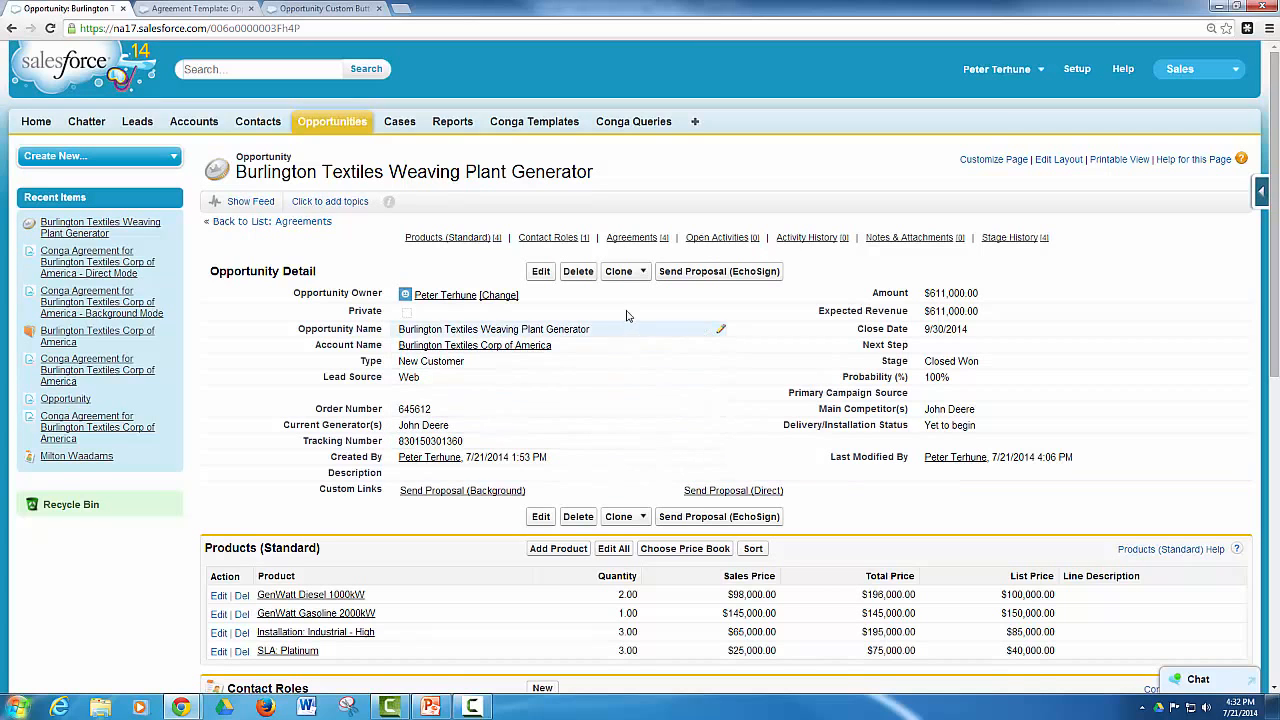
pyautogui.click(643, 244)
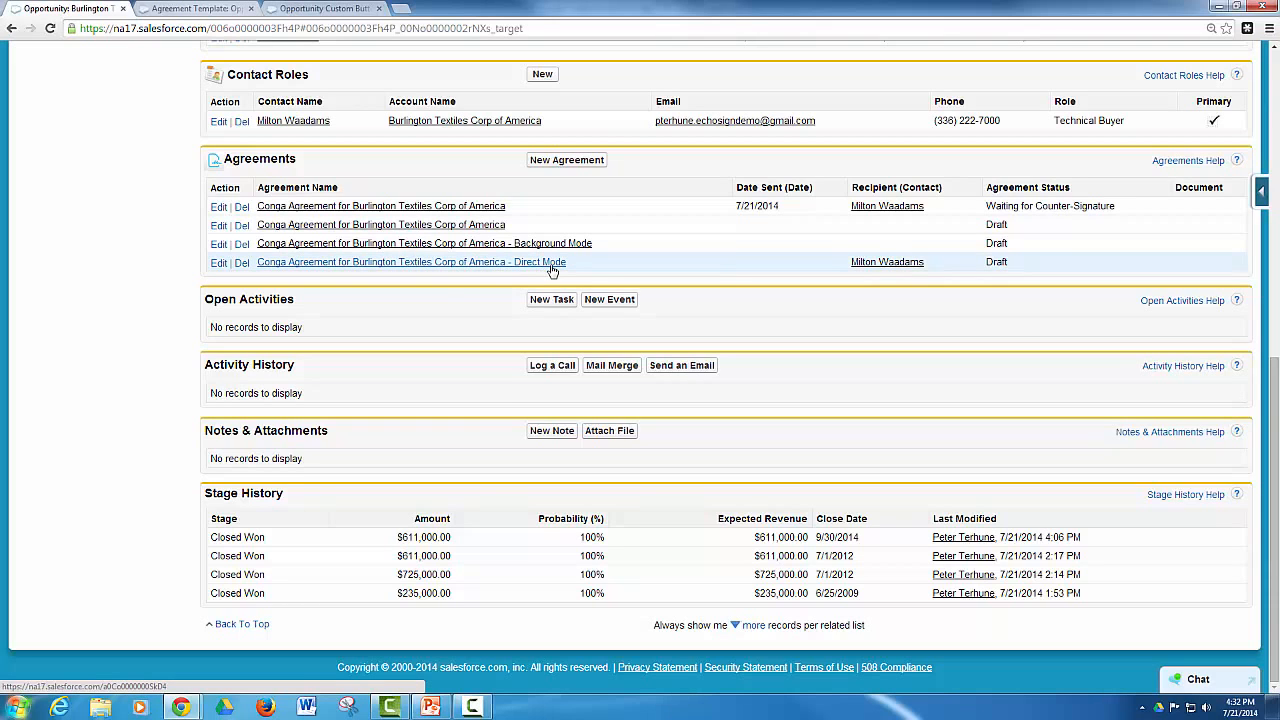
# Refresh the opportunity page and check the Direct Mode agreement's status in the Agreements list
pyautogui.press('F5')
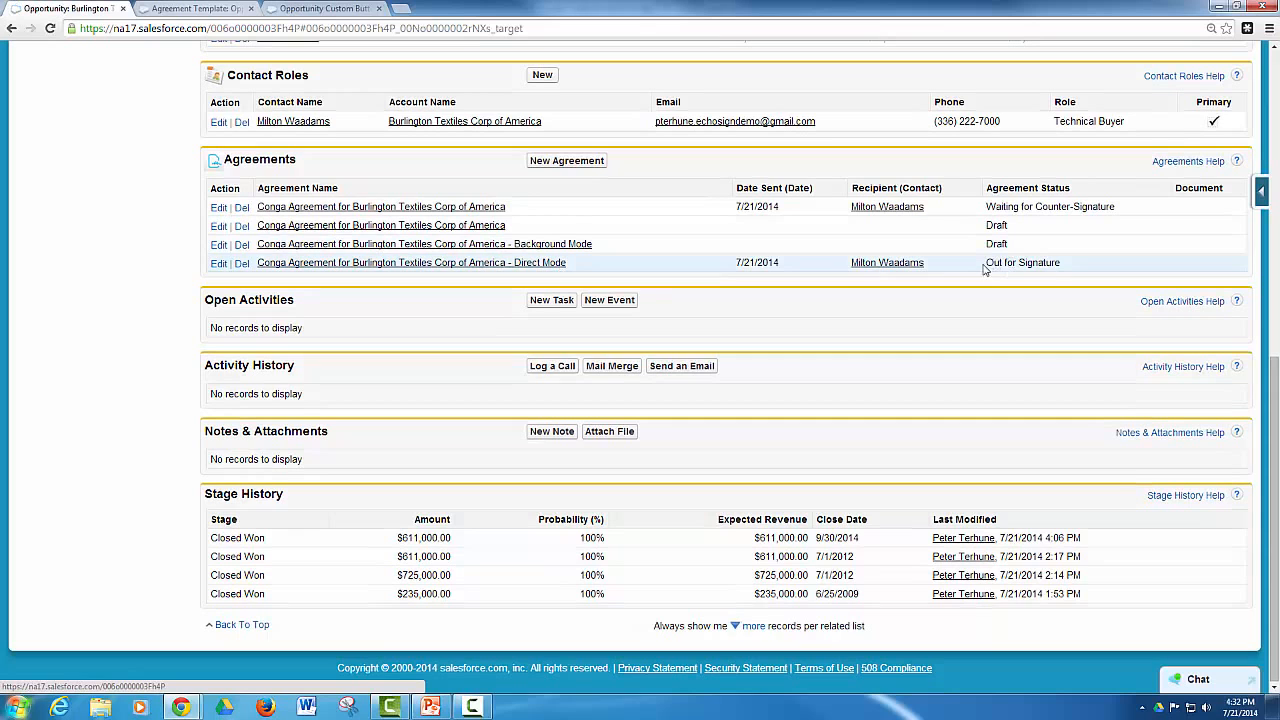
pyautogui.moveTo(984, 268); pyautogui.dragTo(1073, 266)
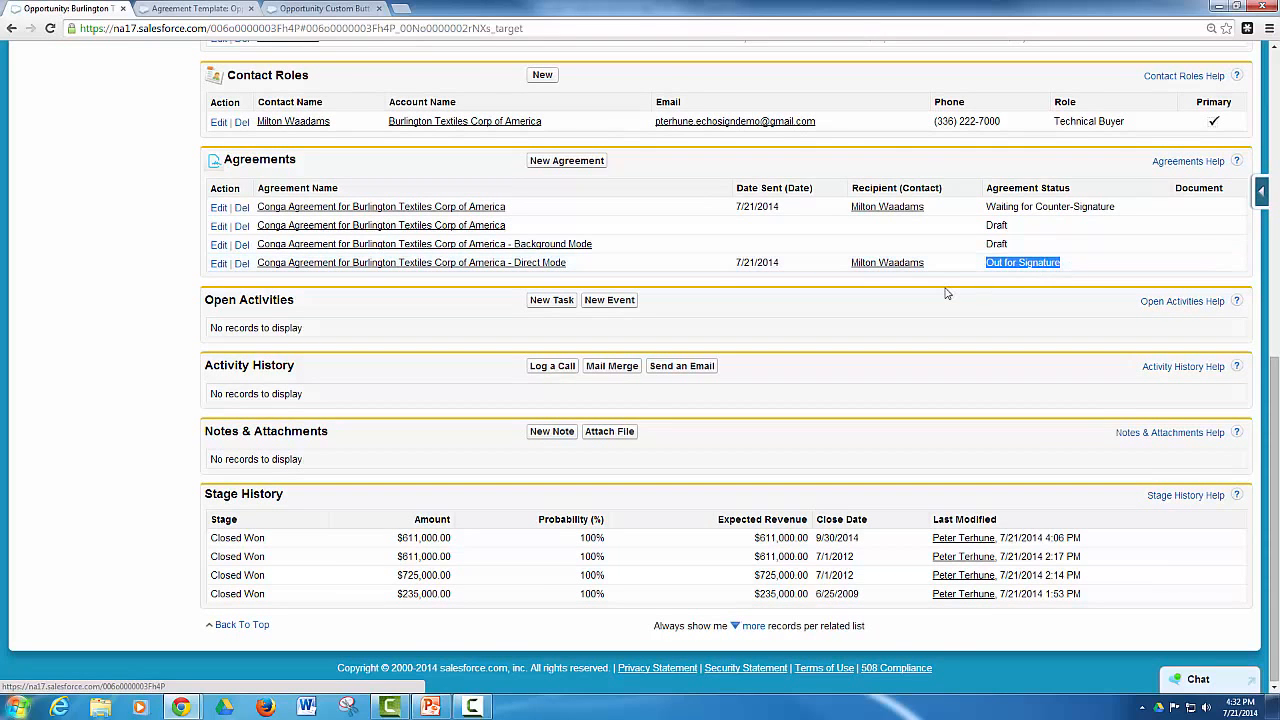
pyautogui.scroll(6, 948, 293)
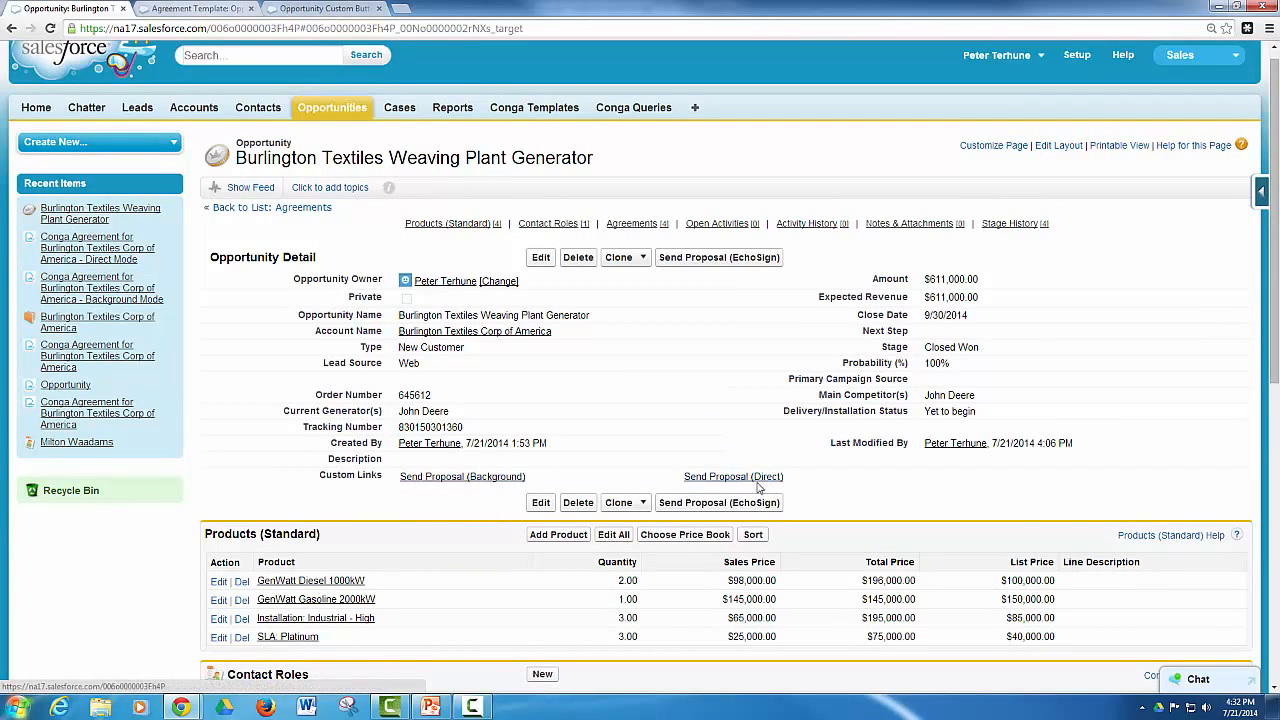
# Review the Send Proposal (EchoSign) button's URL and open the Opportunity Buttons, Links, and Actions list in a separate browser tab
pyautogui.click(303, 12)
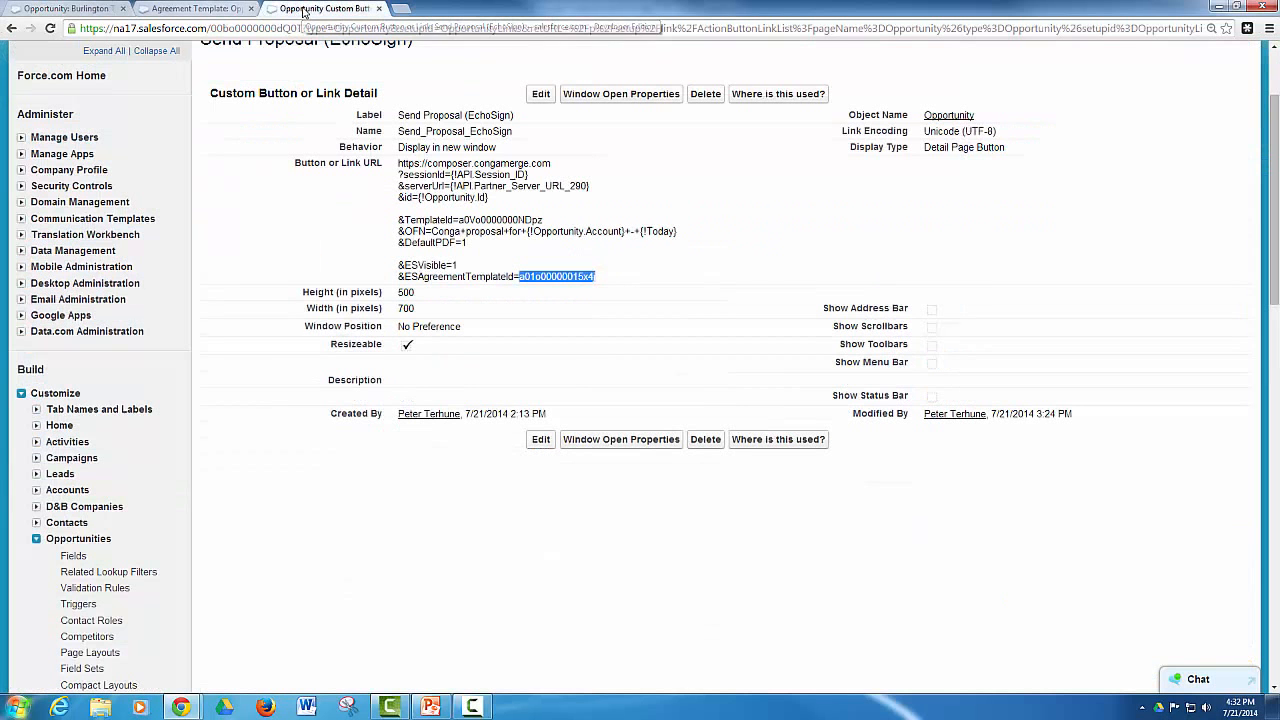
pyautogui.click(416, 240)
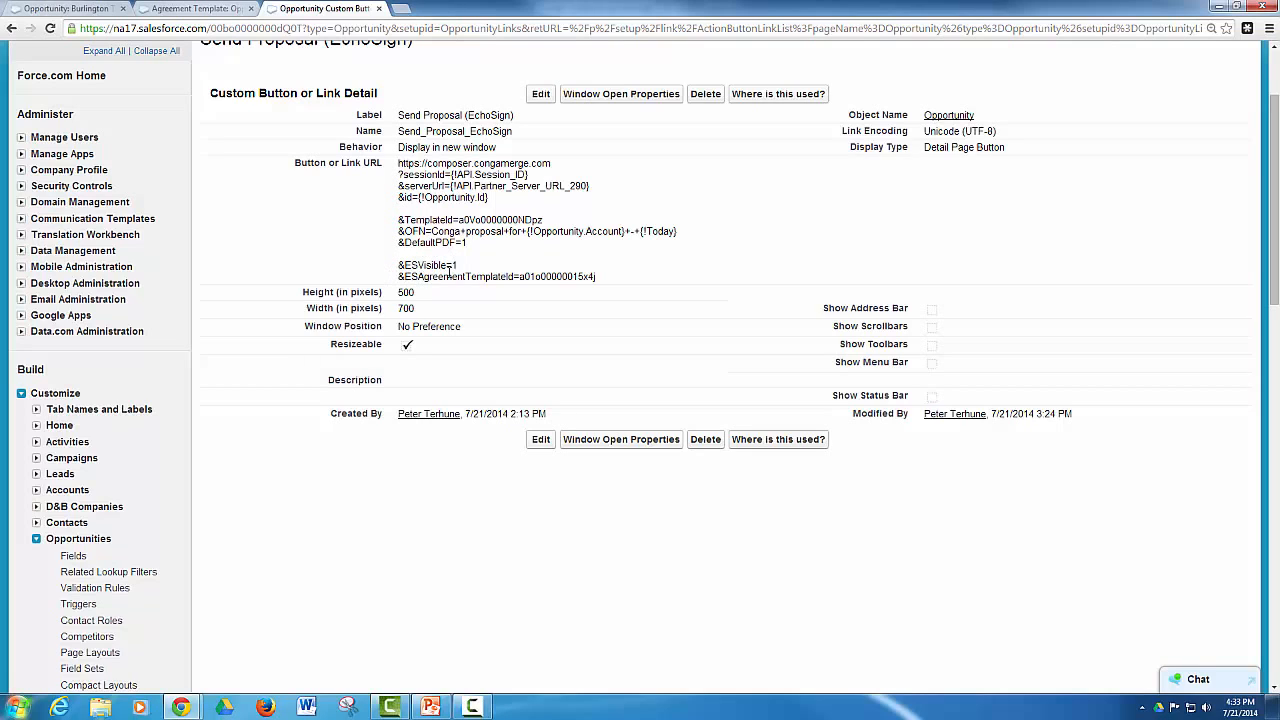
pyautogui.scroll(-2, 300, 370)
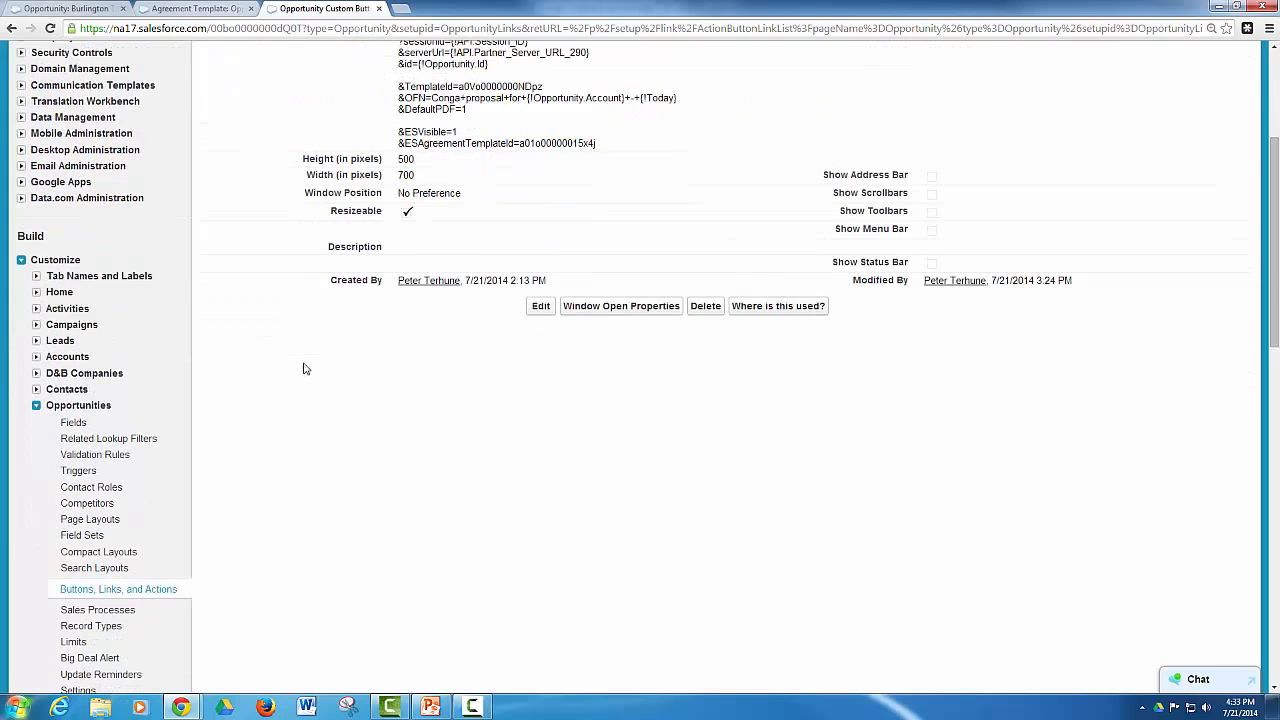
pyautogui.rightClick(146, 594)
pyautogui.click(228, 475)
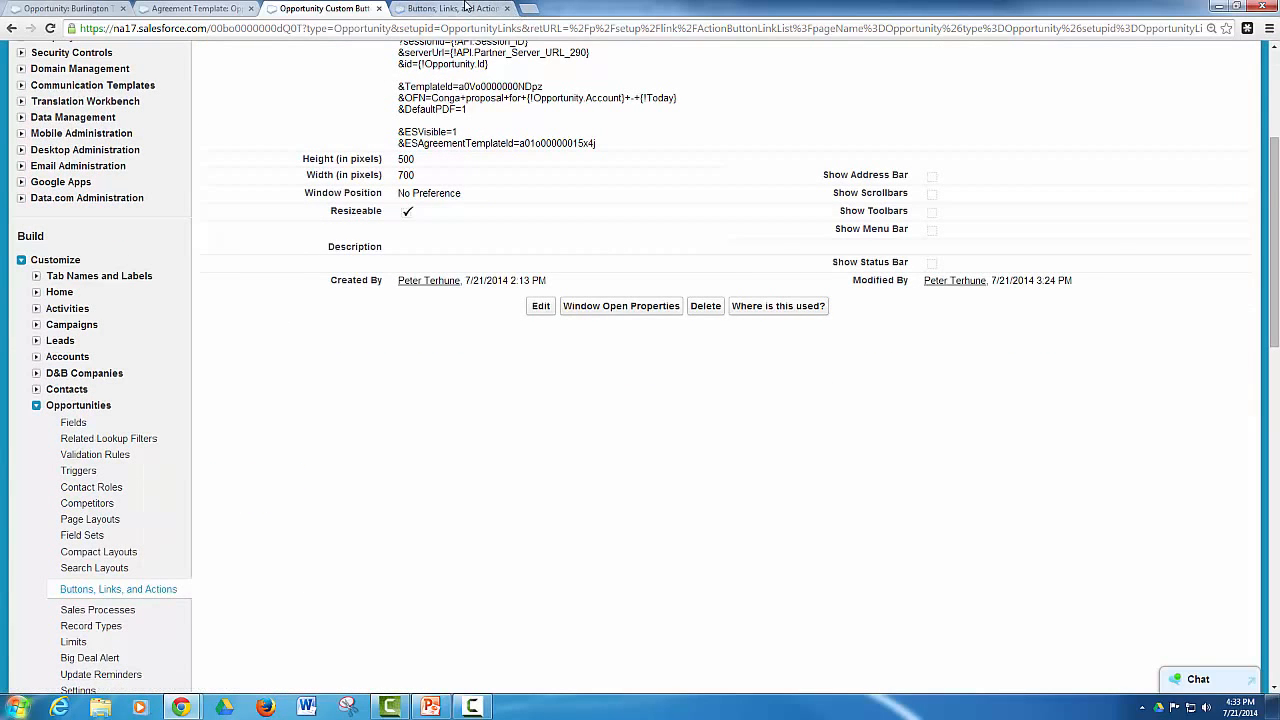
pyautogui.click(470, 8)
# View the Send Proposal (Background) link's URL parameters and return to the Buttons, Links, and Actions list
pyautogui.scroll(-4, 481, 332)
pyautogui.scroll(-2, 481, 332)
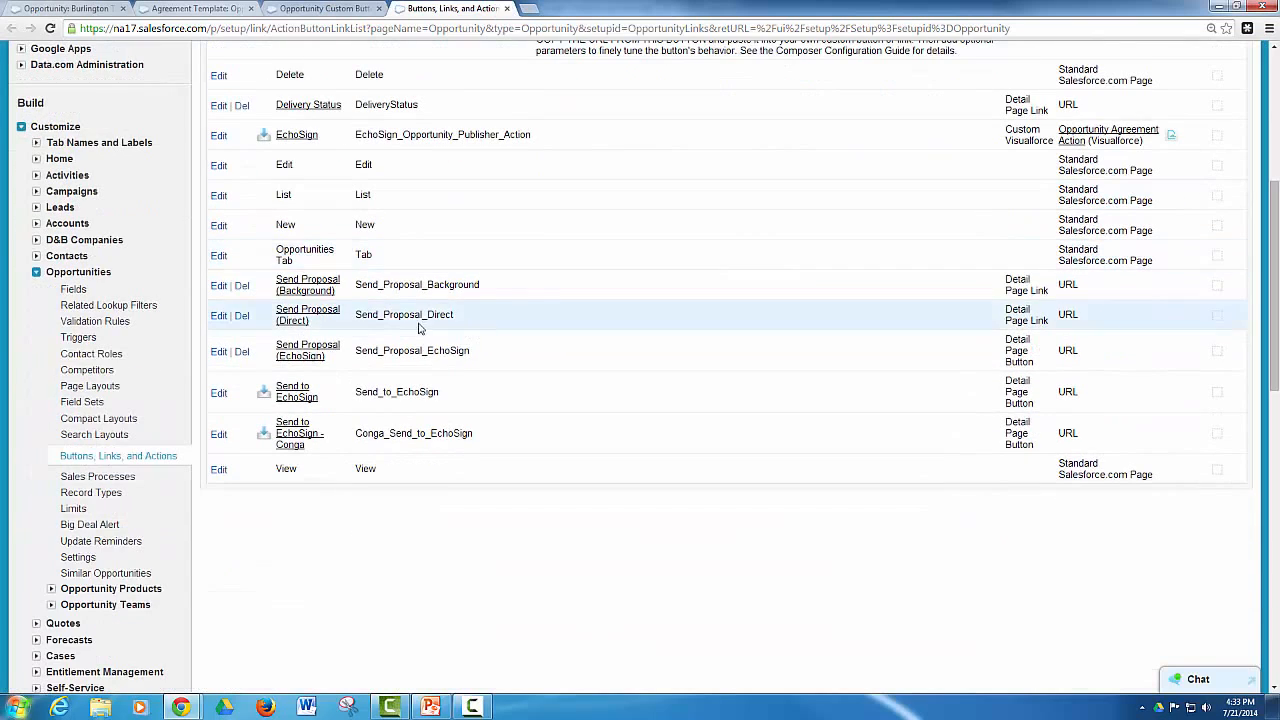
pyautogui.click(318, 290)
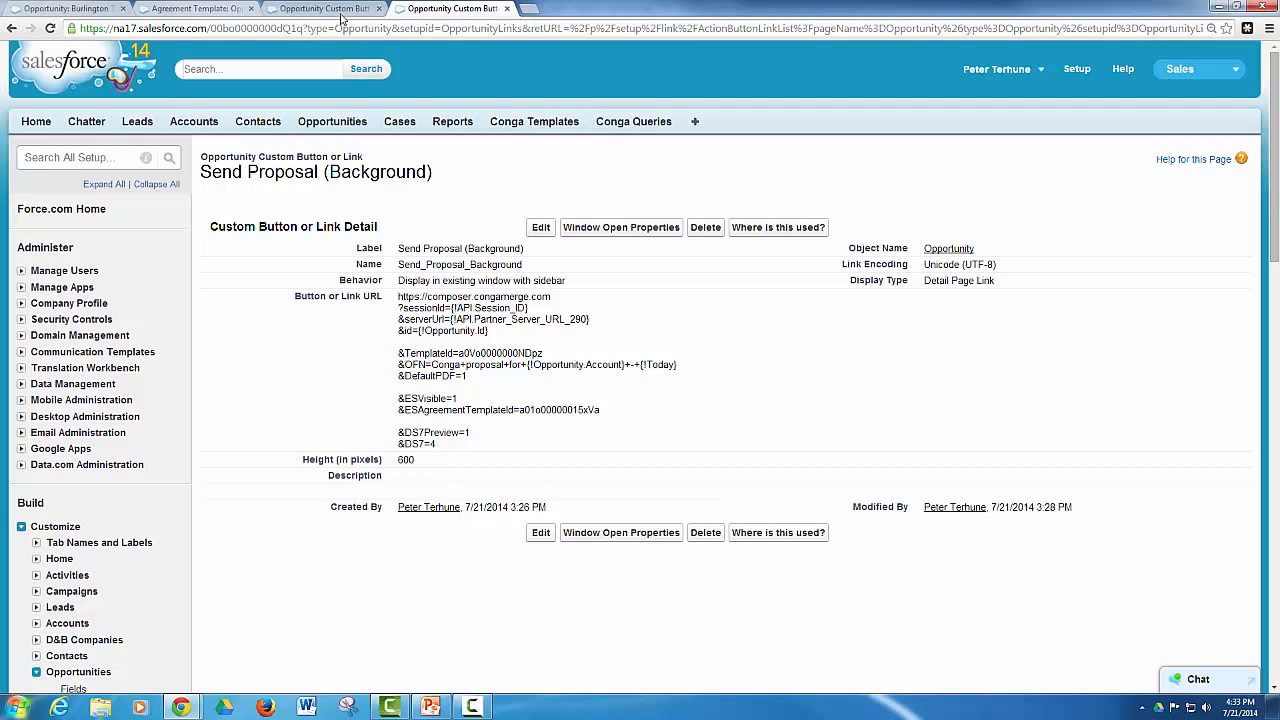
pyautogui.click(11, 28)
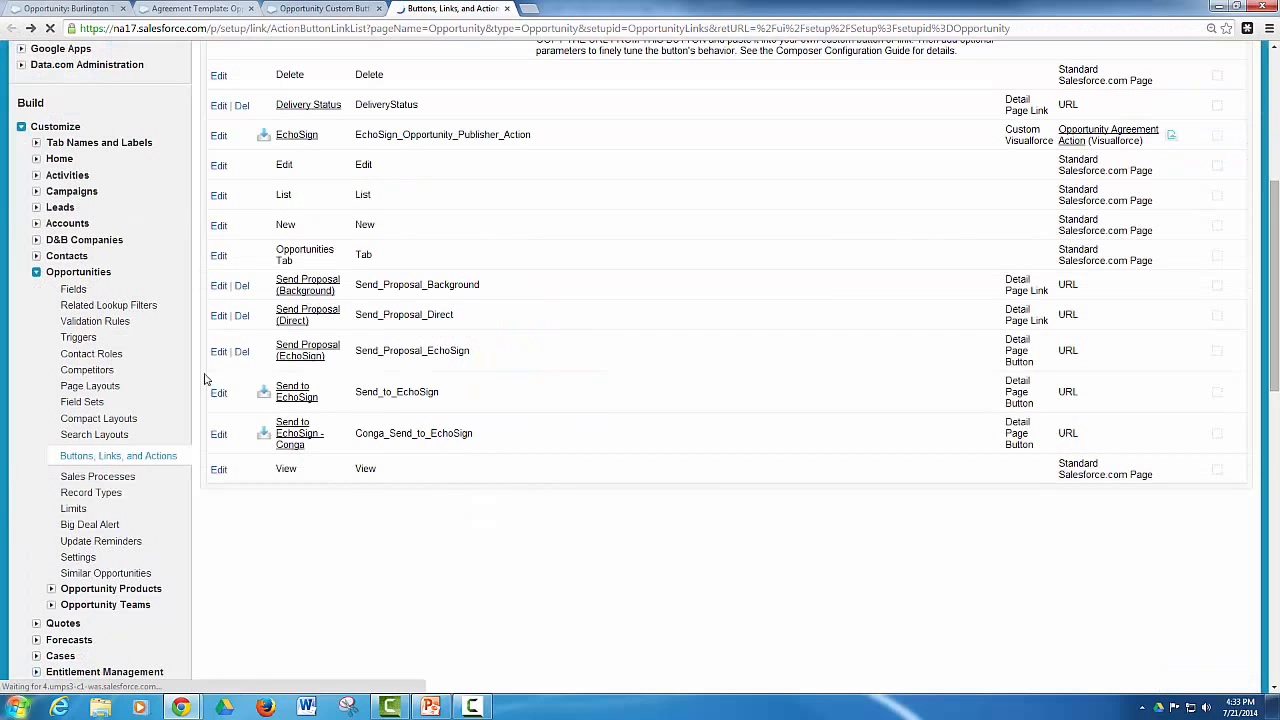
# Open the Send Proposal (Direct) link's detail and examine the ESSVBA and DS7 parameters in its URL
pyautogui.click(297, 316)
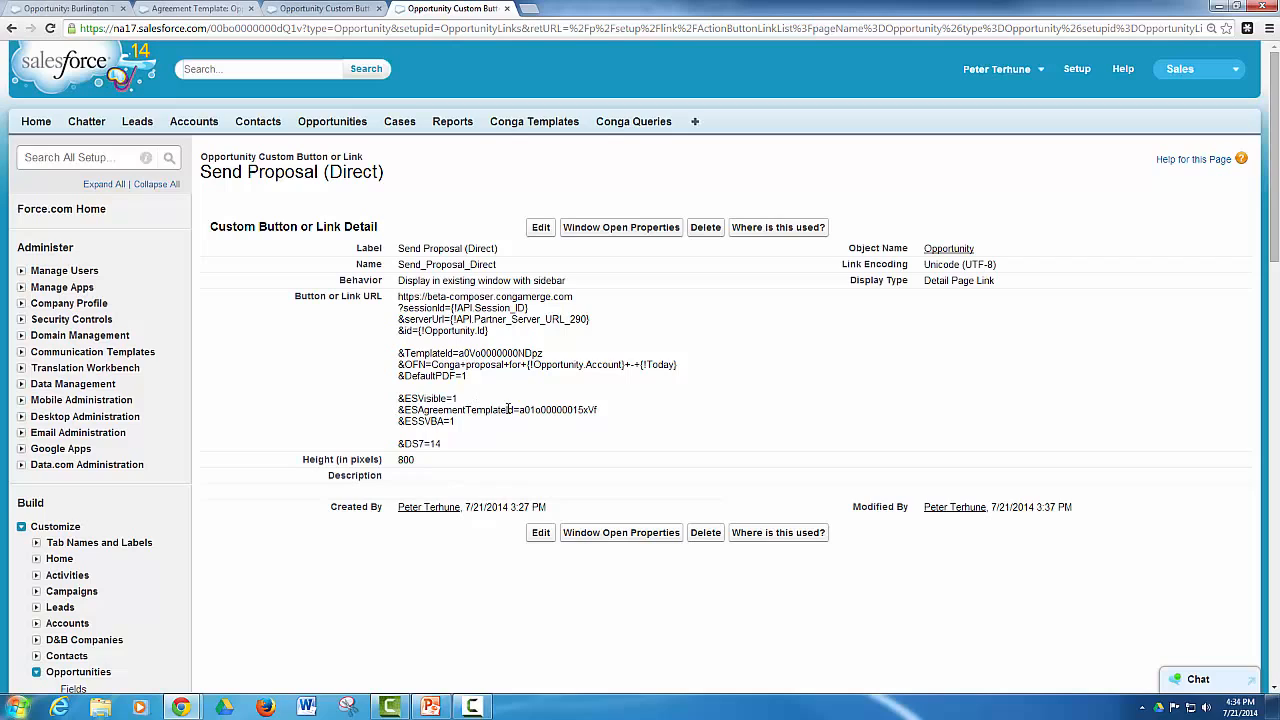
pyautogui.moveTo(399, 423); pyautogui.dragTo(454, 444)
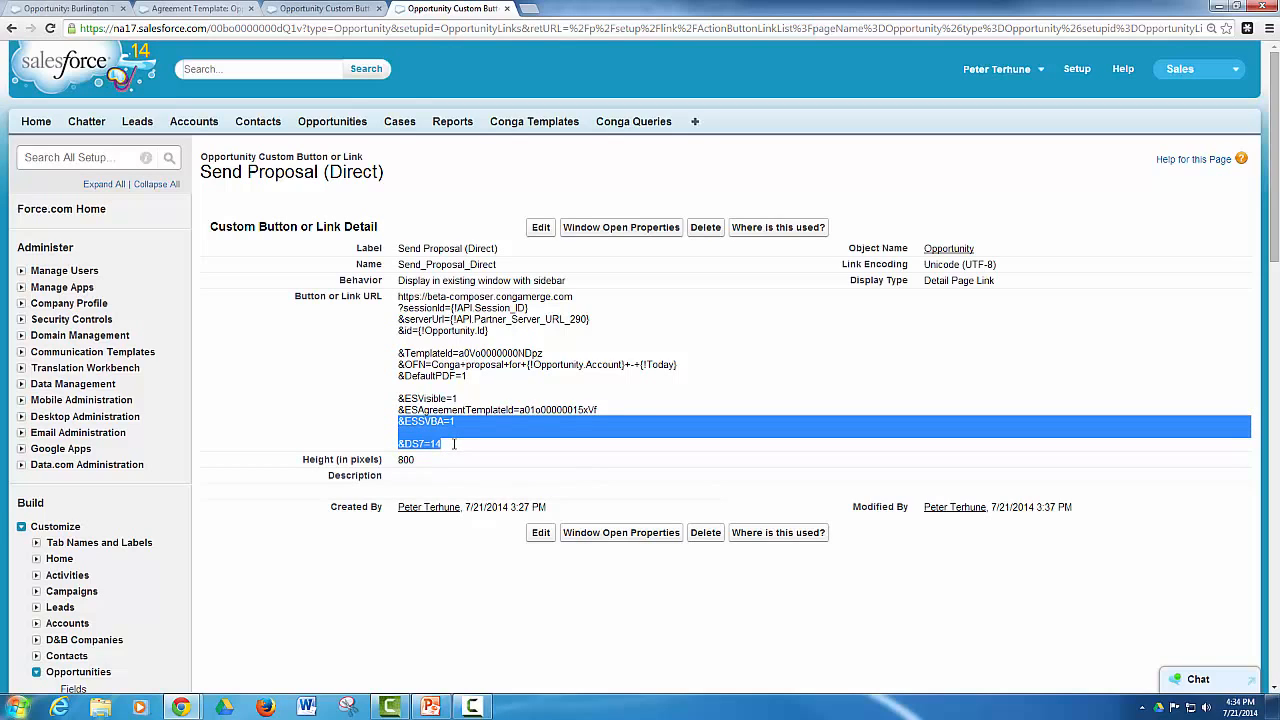
pyautogui.click(457, 421)
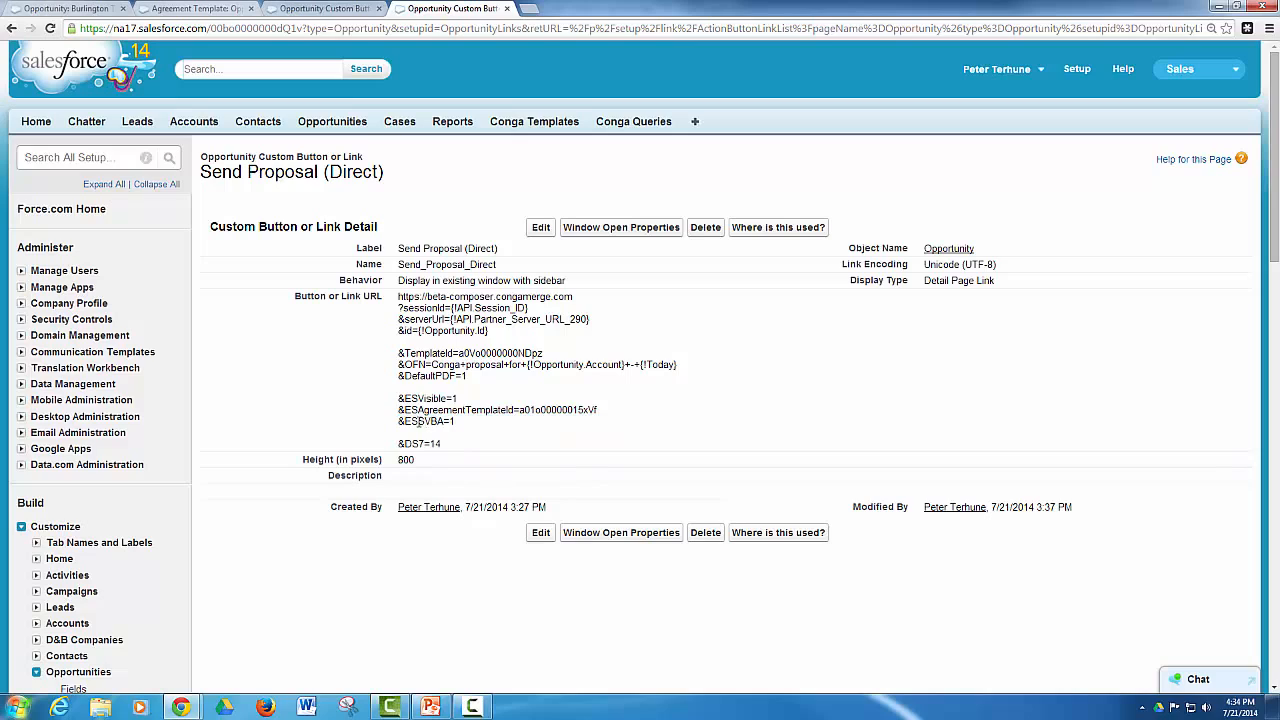
pyautogui.moveTo(418, 421); pyautogui.dragTo(444, 421)
pyautogui.click(460, 423)
pyautogui.moveTo(396, 448); pyautogui.dragTo(447, 449)
pyautogui.click(446, 449)
# Run Send Proposal (Direct) again from the Burlington Textiles Weaving Plant Generator opportunity and check the new agreement's status
pyautogui.click(108, 7)
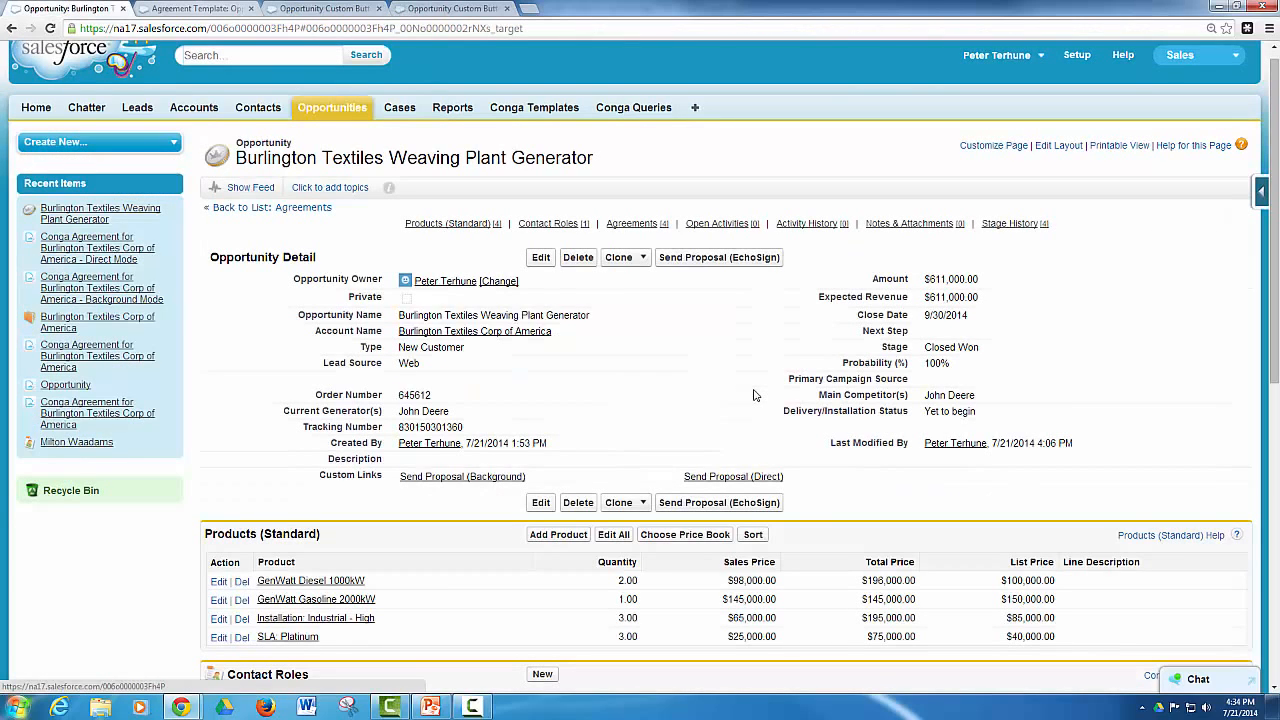
pyautogui.click(735, 478)
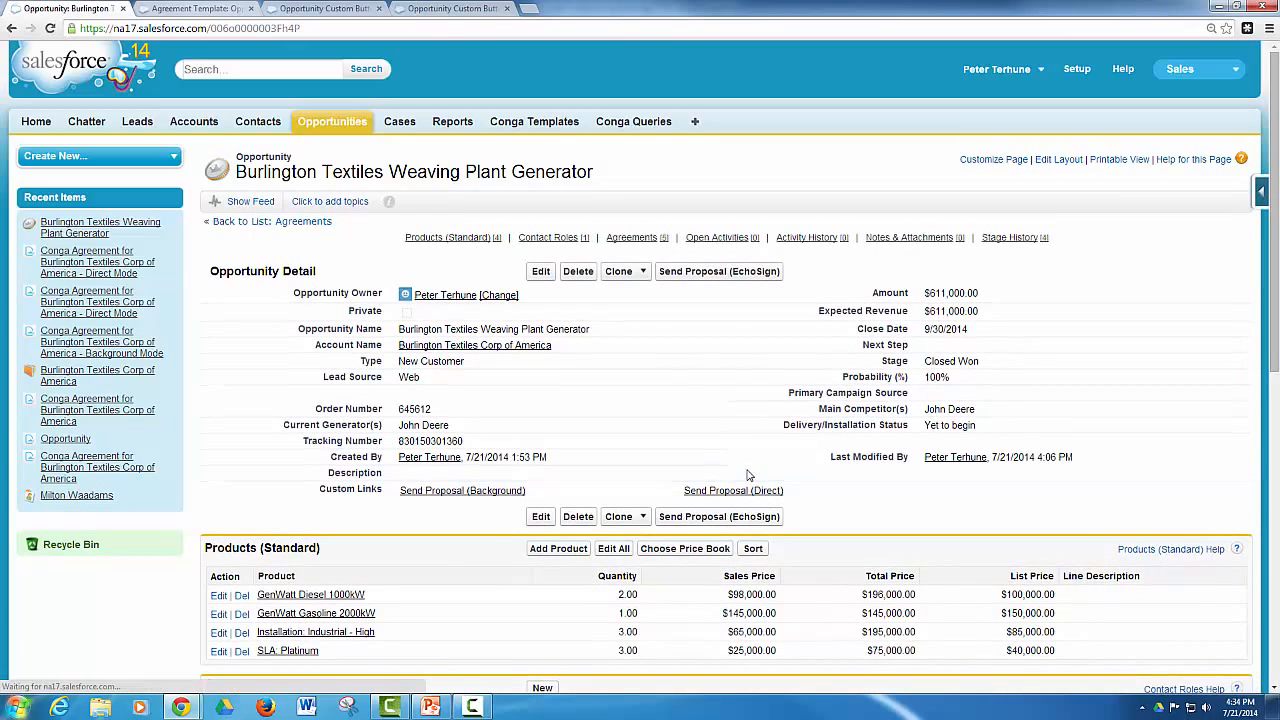
pyautogui.click(641, 238)
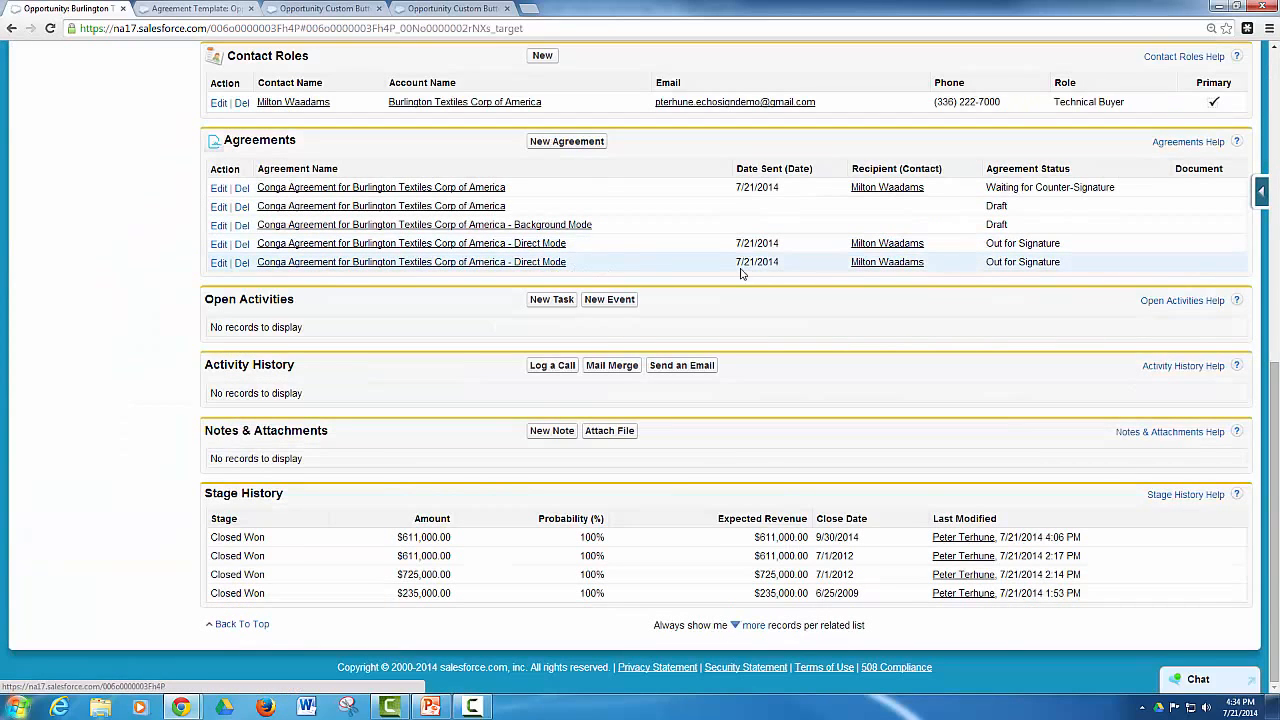
pyautogui.moveTo(1060, 262); pyautogui.dragTo(975, 272)
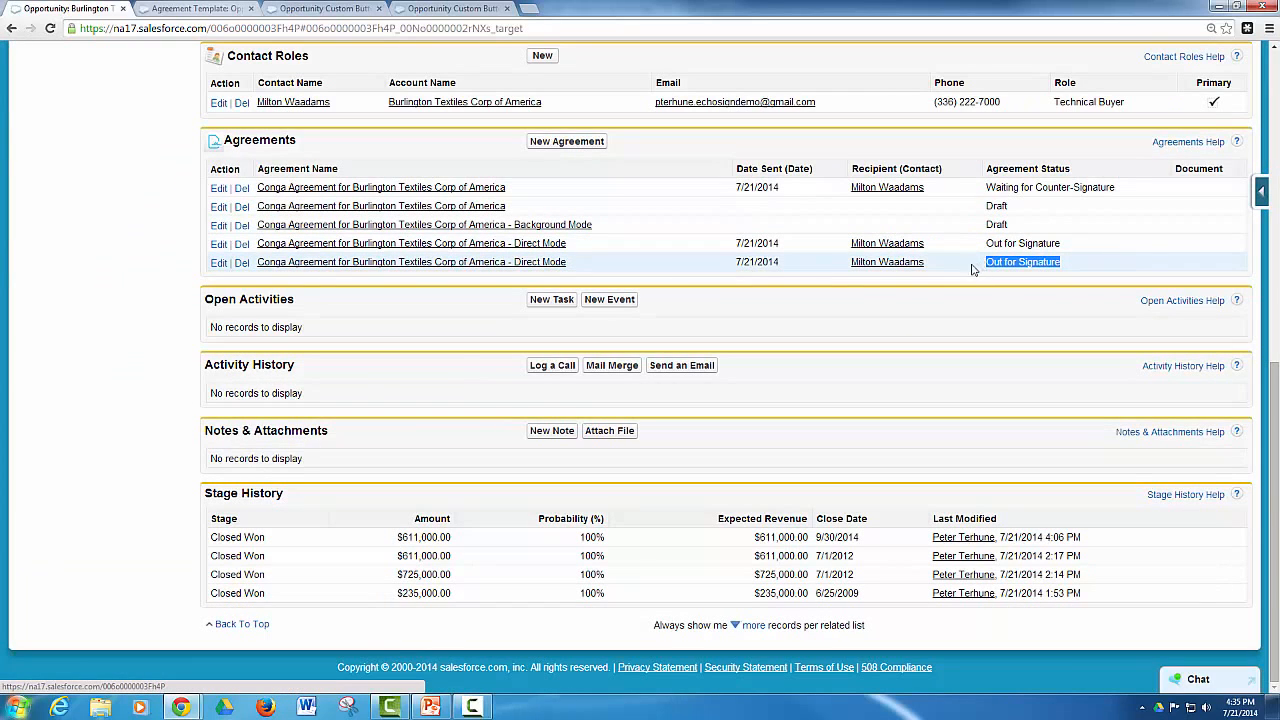
pyautogui.click(966, 281)
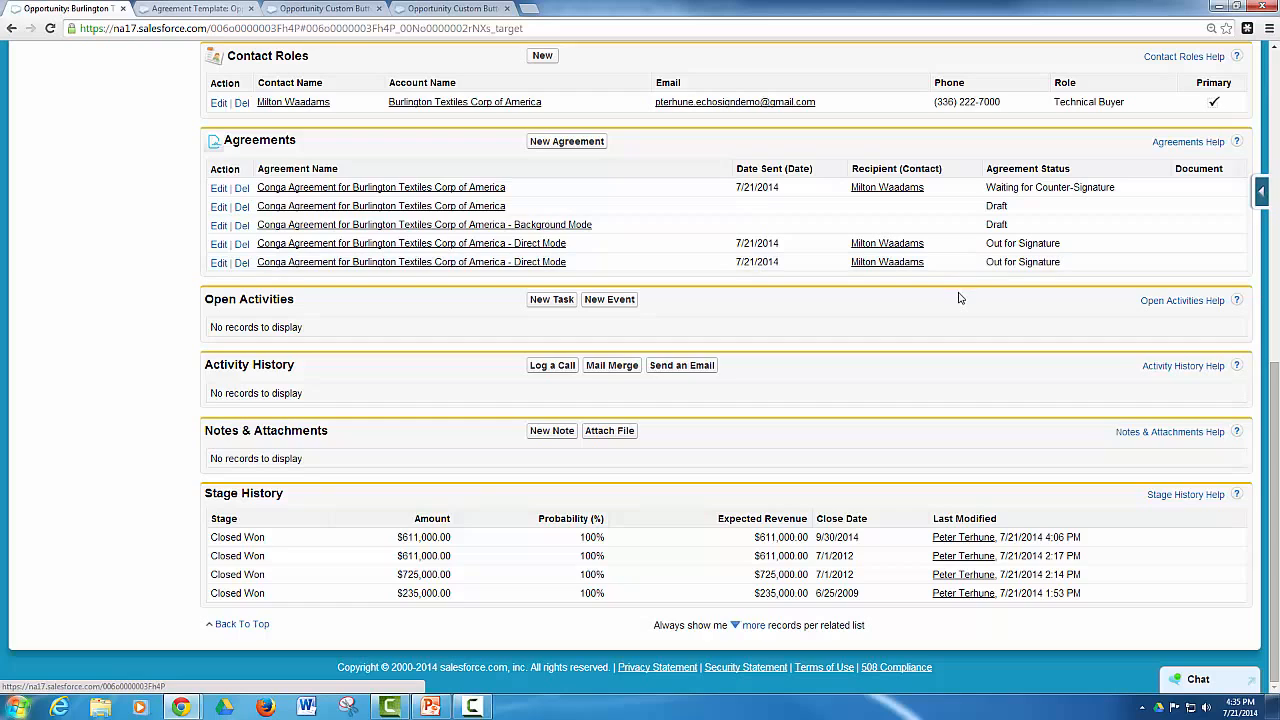
pyautogui.scroll(3, 965, 290)
pyautogui.scroll(3, 964, 293)
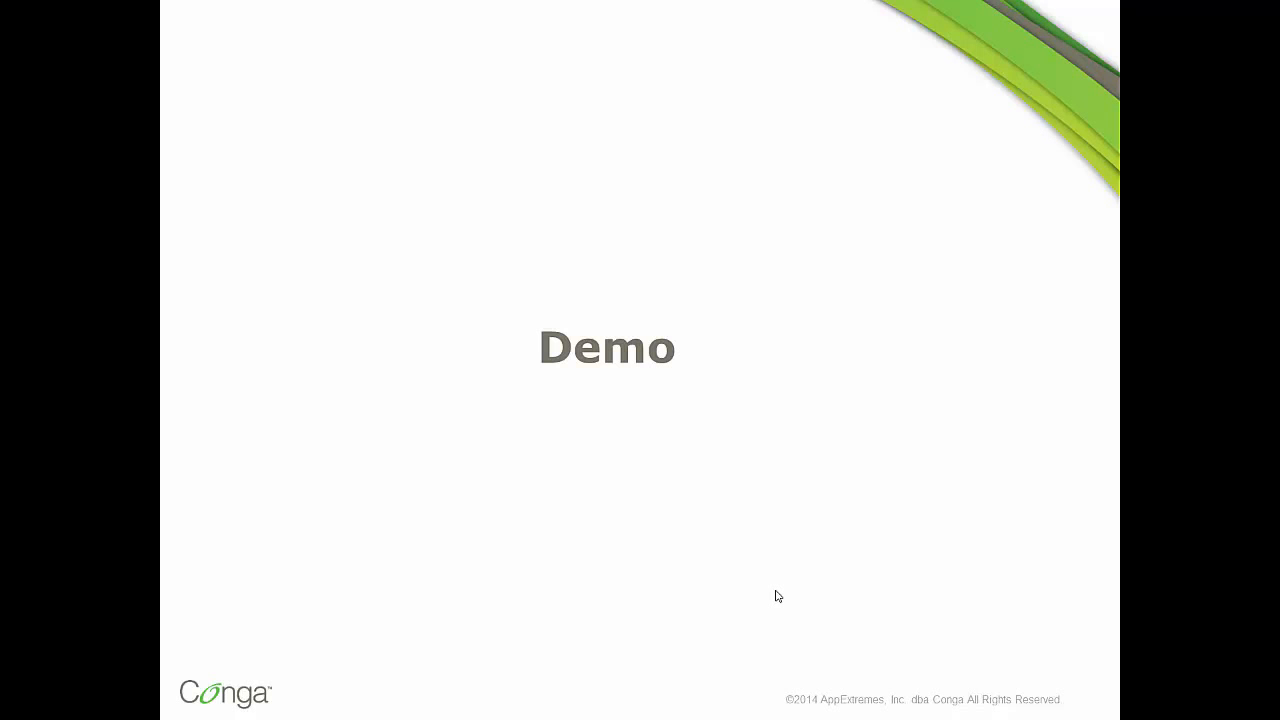
pyautogui.click(778, 596)
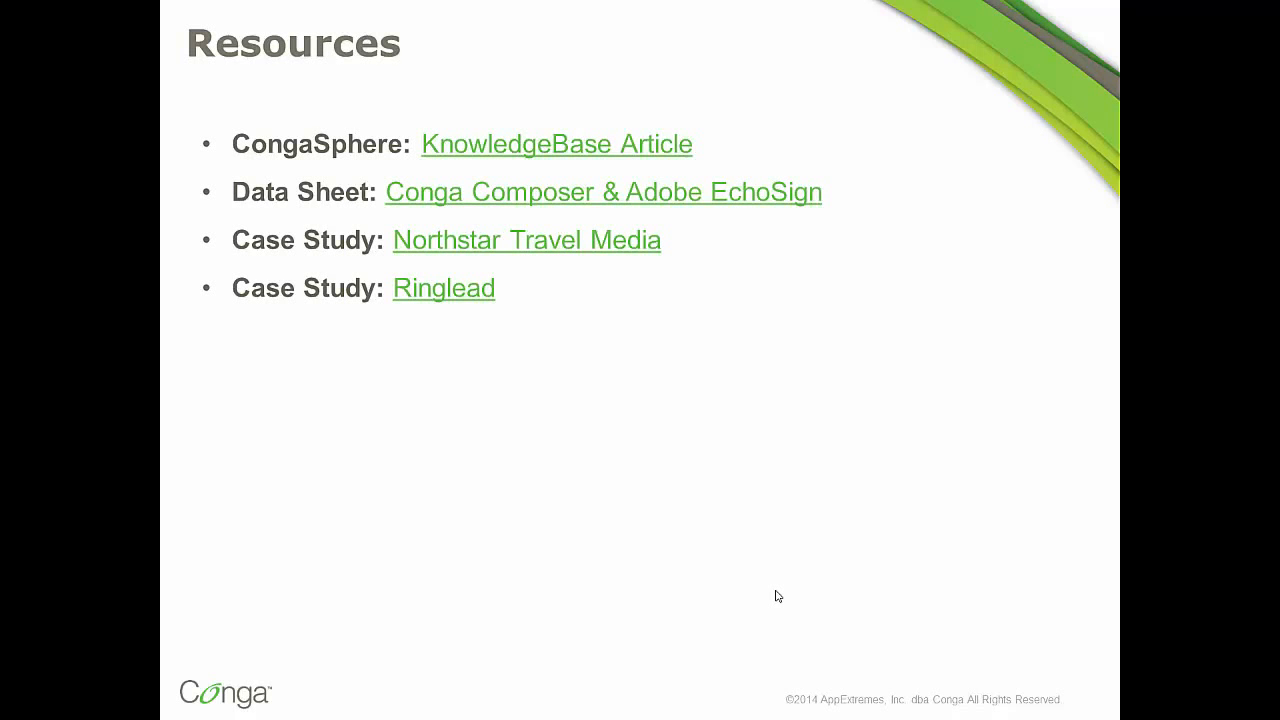